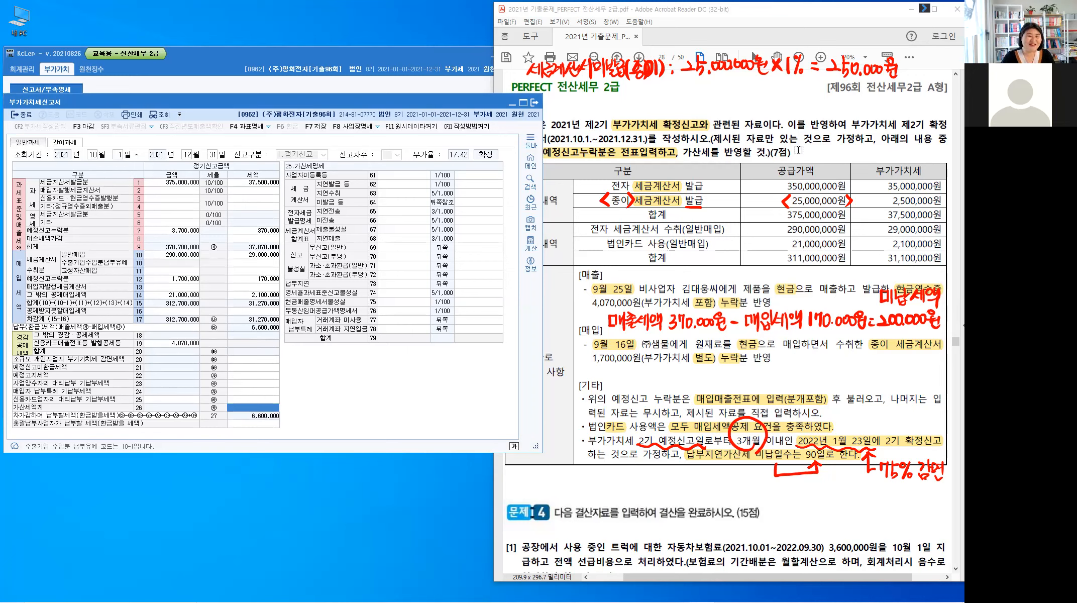
Step: Bring the exam problem PDF in front of the VAT return window
click(805, 159)
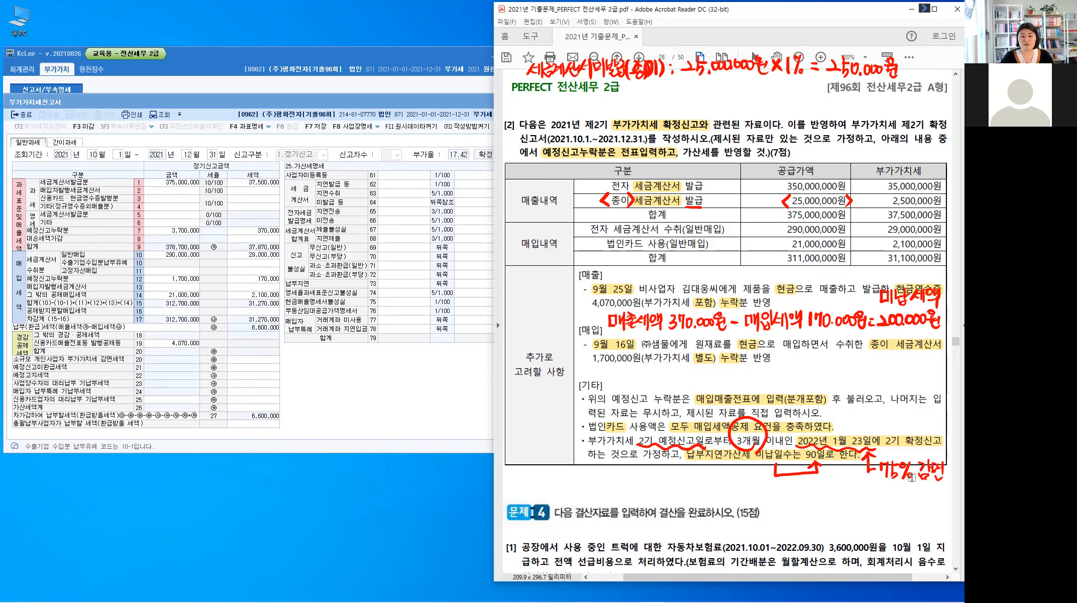
click(912, 476)
click(819, 461)
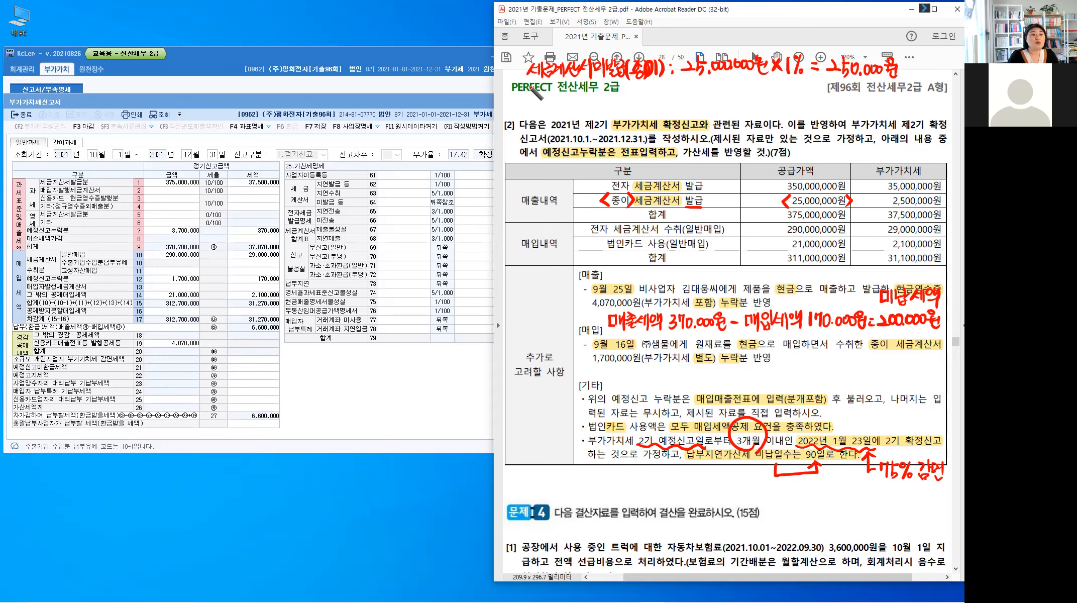
Step: Handwrite the second penalty note "신고불성실: 200,000원 × 10%" beneath the tax invoice penalty note above the problem
drag(536, 82, 530, 93)
drag(536, 88, 550, 93)
drag(546, 94, 563, 88)
drag(556, 90, 597, 95)
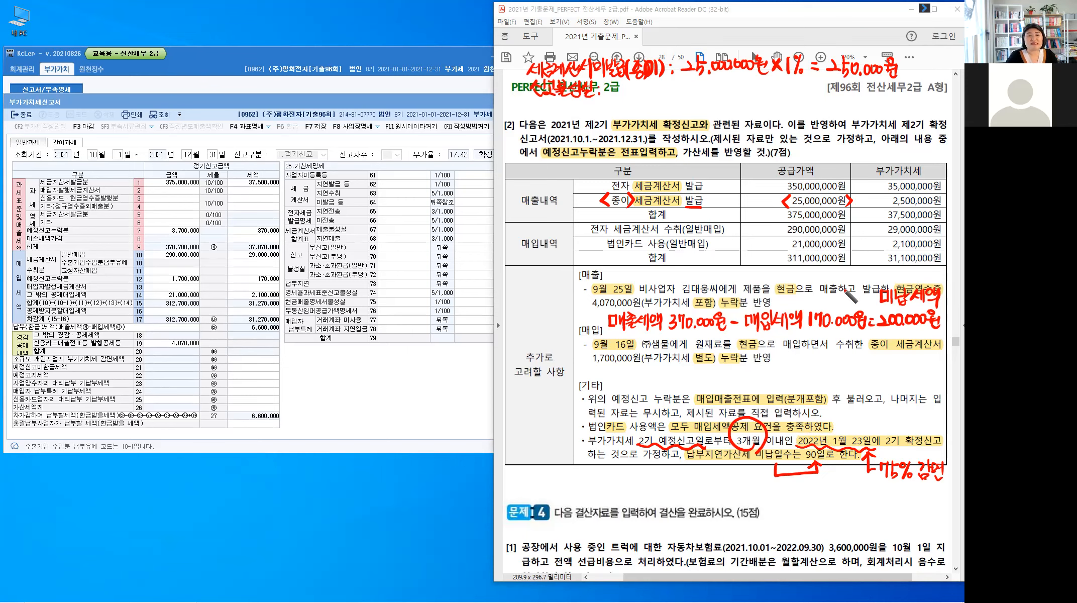
drag(611, 91, 683, 95)
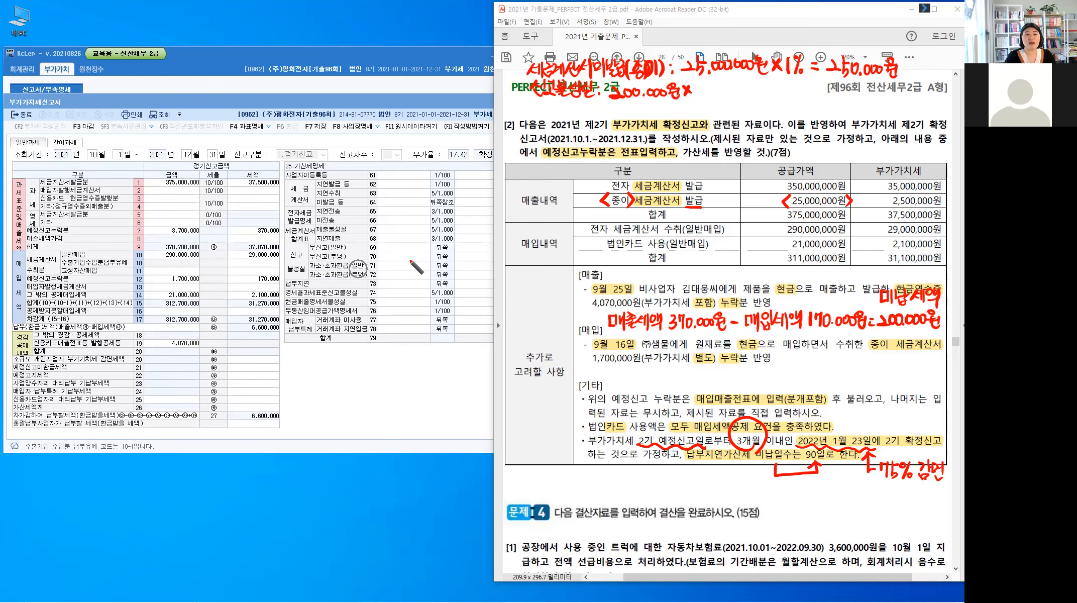
mouse_move(706, 83)
mouse_down()
mouse_move(706, 95)
mouse_move(718, 92)
mouse_up()
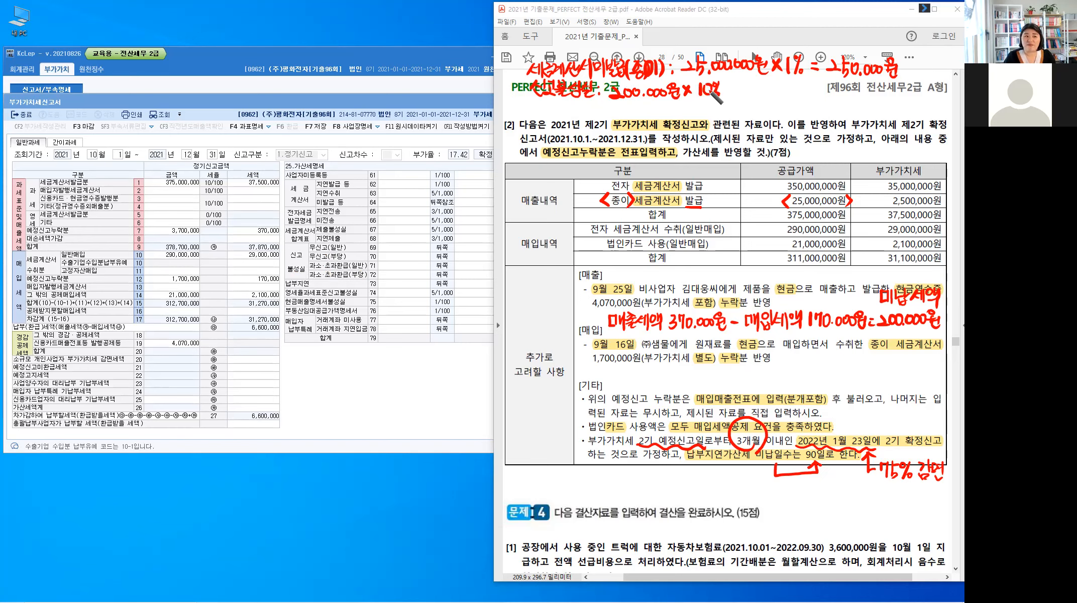
key(ctrl)
key(ctrl)
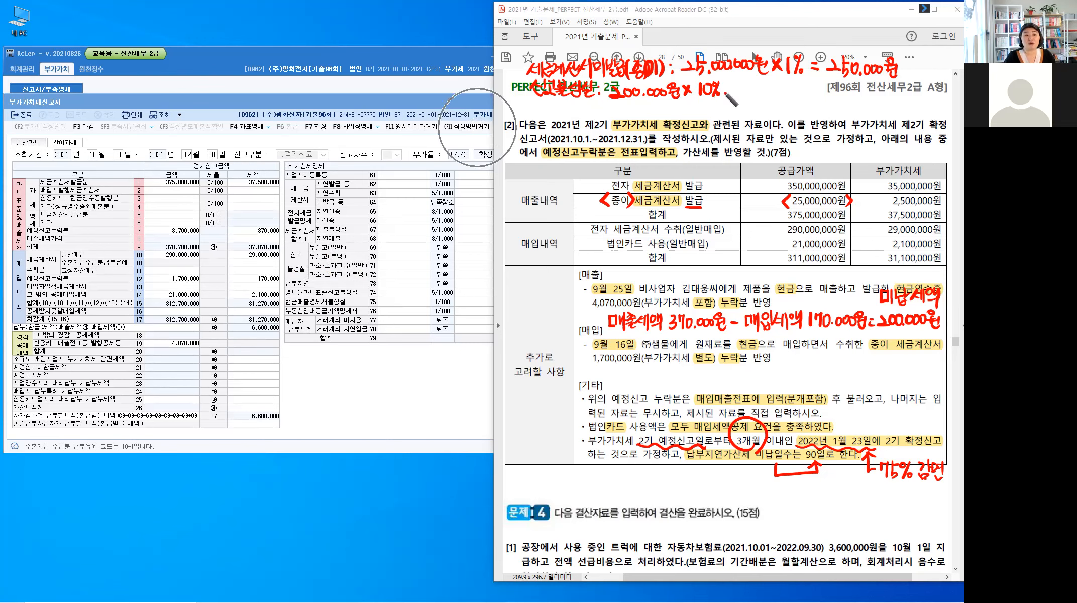
Step: Extend the handwritten 신고불성실 formula with "× (1-75%) ="
drag(723, 86, 733, 94)
mouse_move(732, 85)
mouse_down()
mouse_move(723, 95)
mouse_move(740, 96)
mouse_up()
mouse_move(747, 83)
mouse_down()
mouse_move(748, 95)
mouse_move(766, 96)
mouse_up()
mouse_move(772, 85)
mouse_down()
mouse_move(771, 95)
mouse_move(790, 89)
mouse_up()
drag(793, 93, 809, 92)
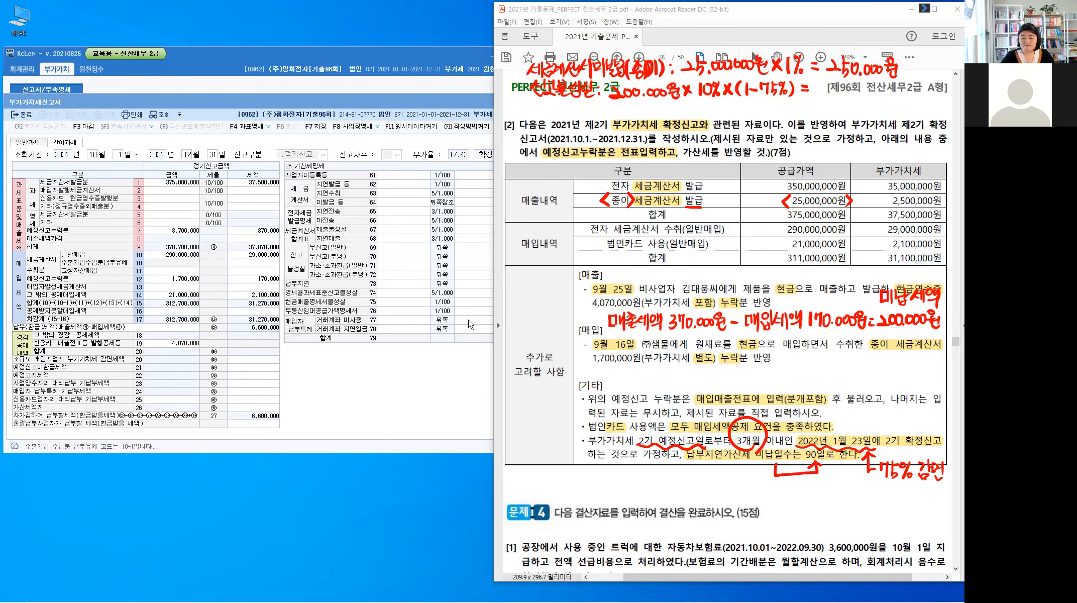
Step: Switch to Calculator and compute the 신고불성실 penalty as 200,000 × 0.1 × 0.25
key(alt+Tab)
click(320, 422)
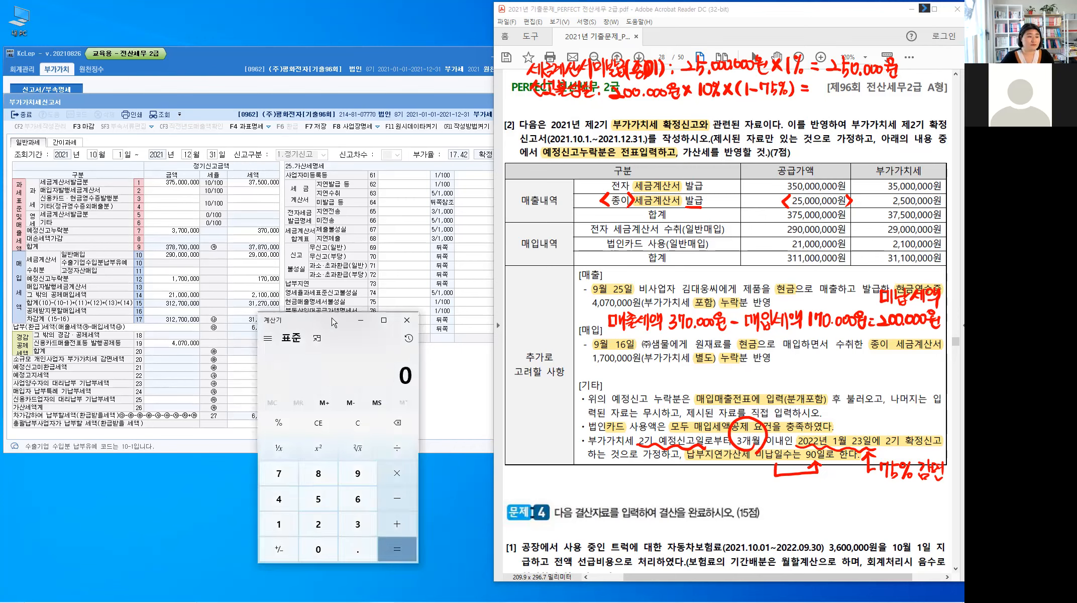
drag(333, 321, 353, 164)
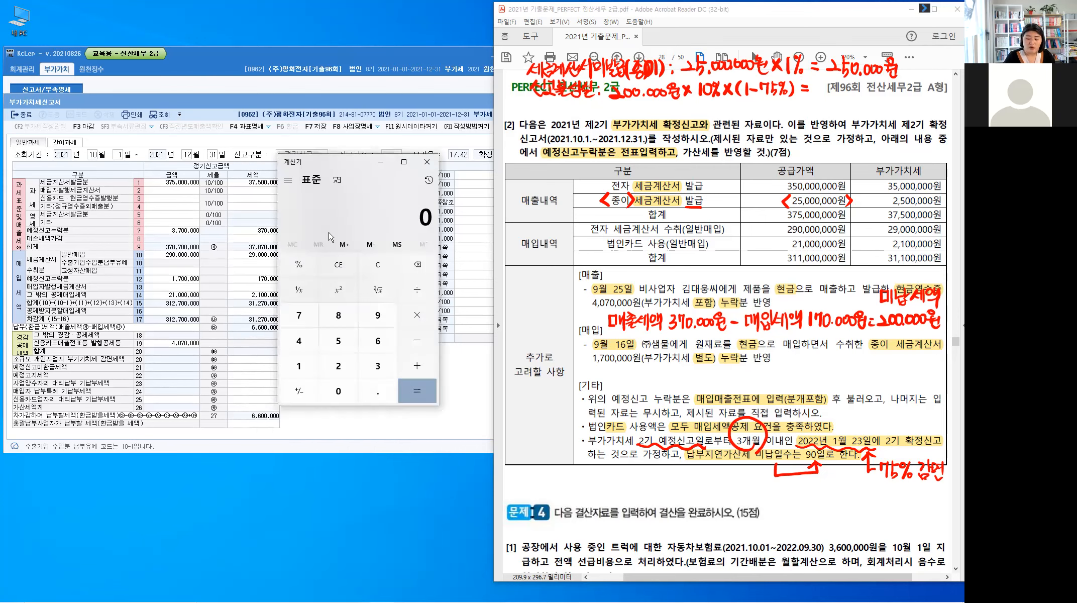
text(20000)
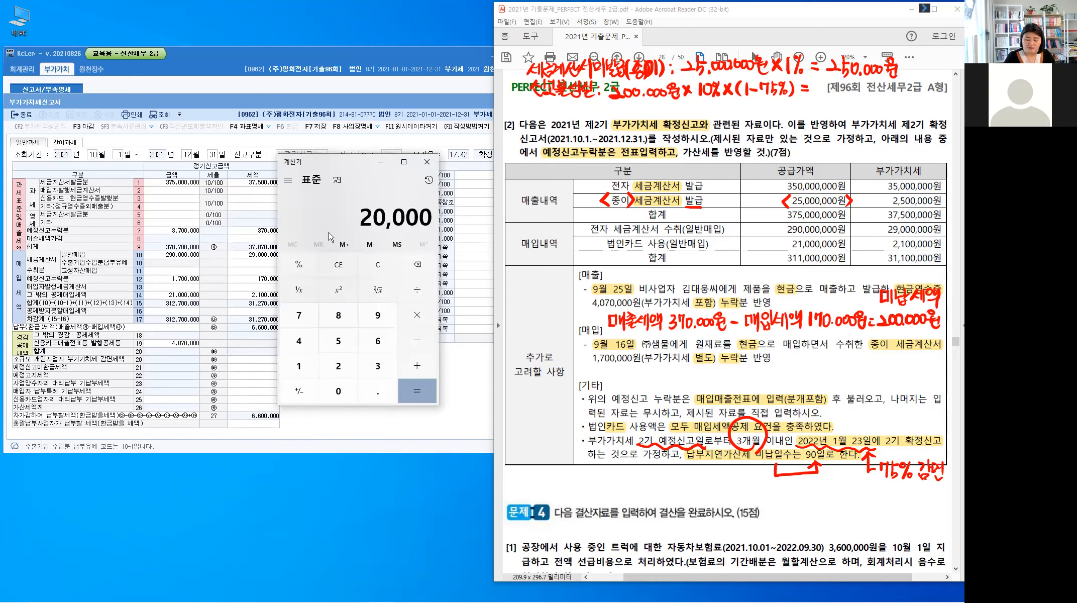
text(0*)
text(1)
text(0)
key(BackSpace)
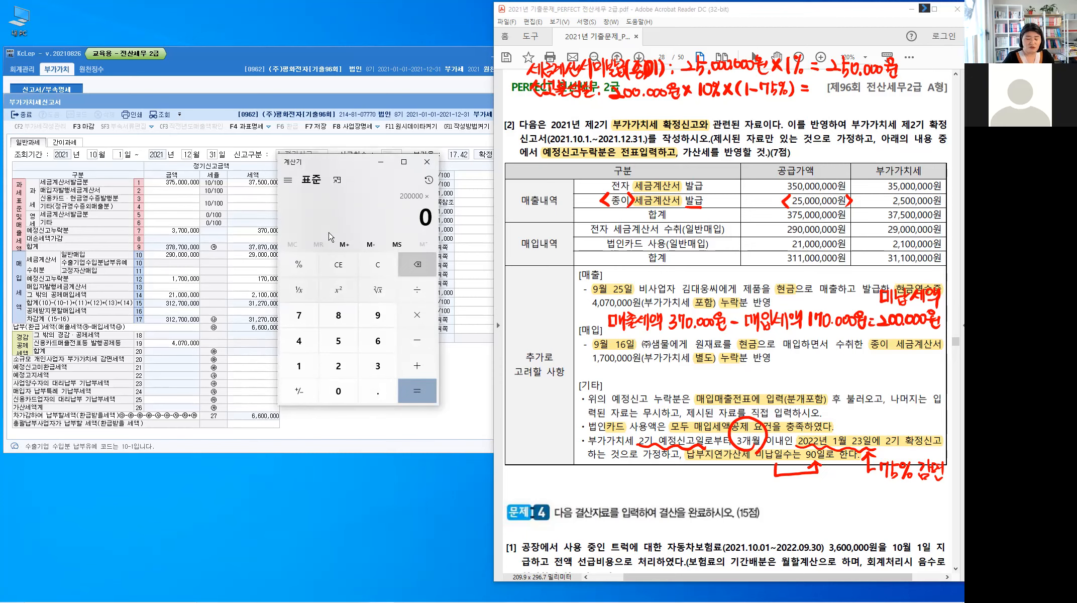
text(.1)
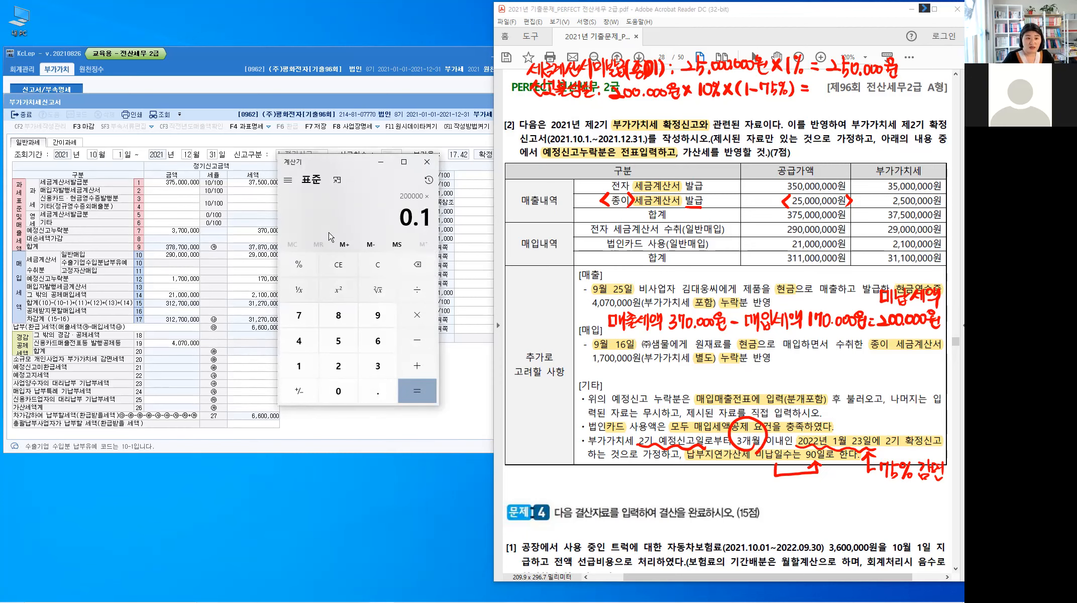
key(asterisk)
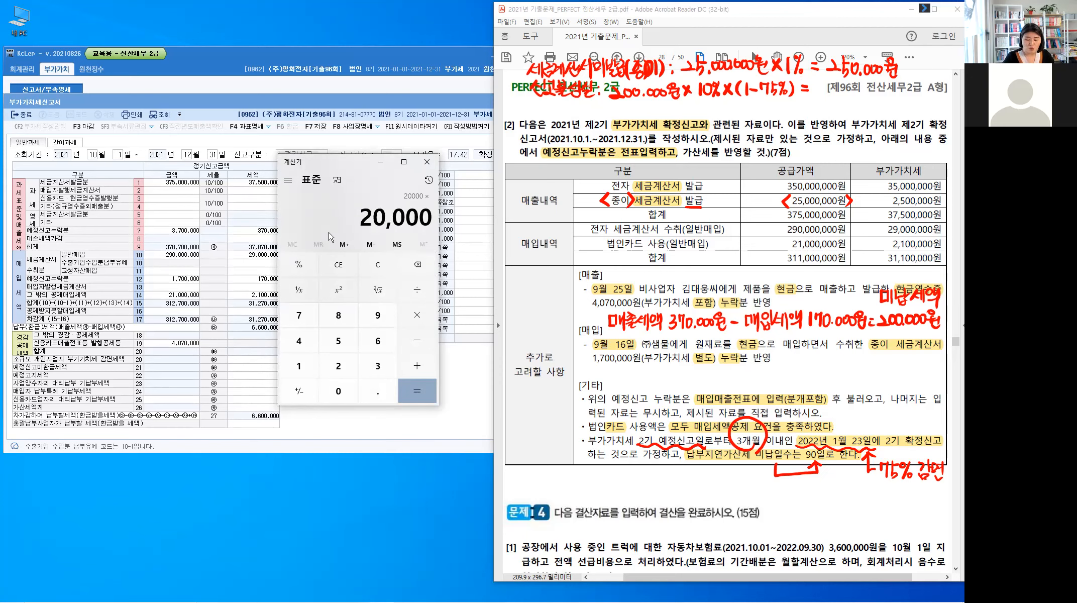
text(0.25)
key(Return)
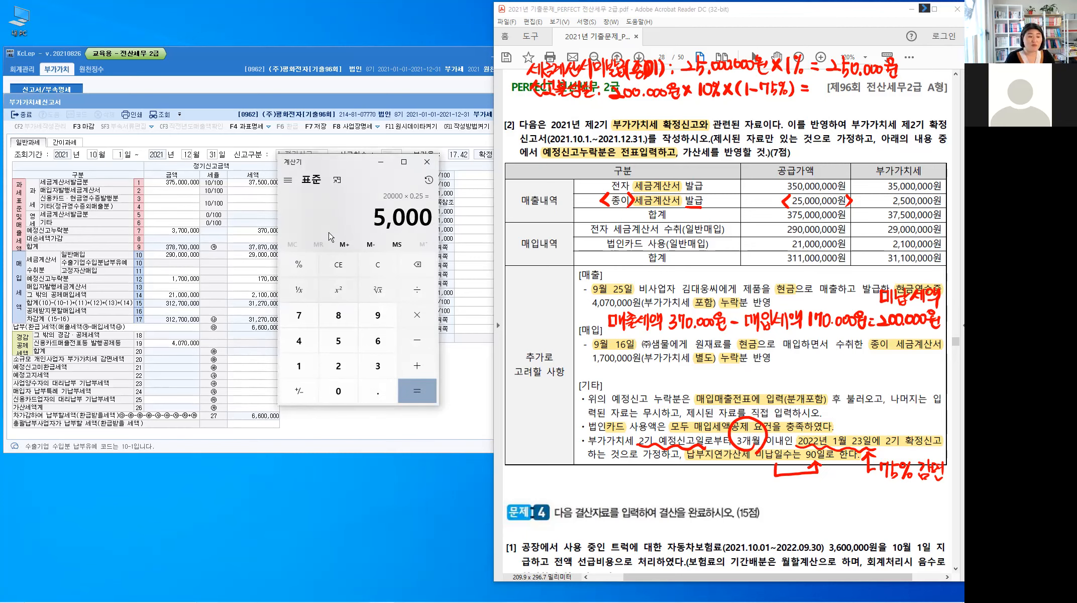
Step: Handwrite 5,000원 as the result of the 신고불성실 formula
key(ctrl+shift+3)
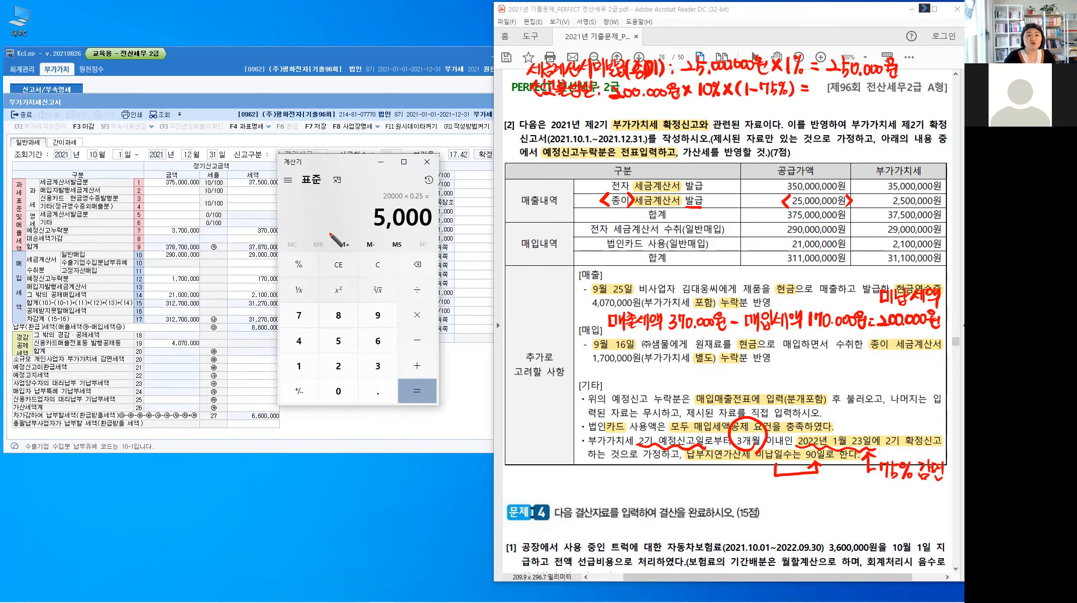
mouse_move(803, 85)
mouse_down()
mouse_move(802, 95)
mouse_move(820, 85)
mouse_move(865, 95)
mouse_up()
click(823, 93)
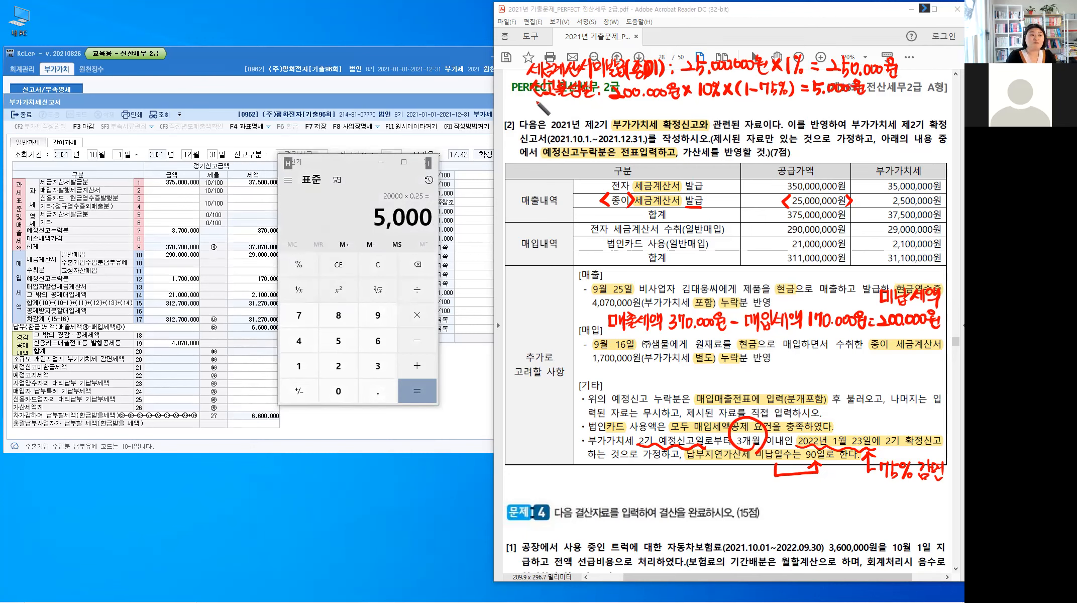
Step: Handwrite a third penalty note "납부지연: 200,000원 × 90일 × 2.5/10,000 =" below the 신고불성실 line
mouse_move(533, 99)
mouse_down()
mouse_move(544, 118)
mouse_move(577, 118)
mouse_move(580, 106)
mouse_up()
drag(581, 101, 581, 113)
drag(574, 113, 608, 116)
click(587, 107)
click(587, 116)
drag(612, 107, 612, 108)
click(624, 116)
drag(619, 107, 632, 108)
drag(640, 107, 641, 108)
mouse_move(648, 108)
mouse_down()
mouse_move(696, 123)
mouse_move(682, 117)
mouse_up()
mouse_move(682, 105)
mouse_down()
mouse_move(673, 117)
mouse_move(692, 103)
mouse_move(693, 118)
mouse_up()
drag(700, 104, 708, 104)
drag(715, 102, 715, 110)
mouse_move(707, 111)
mouse_down()
mouse_move(803, 110)
mouse_move(810, 119)
mouse_up()
click(744, 113)
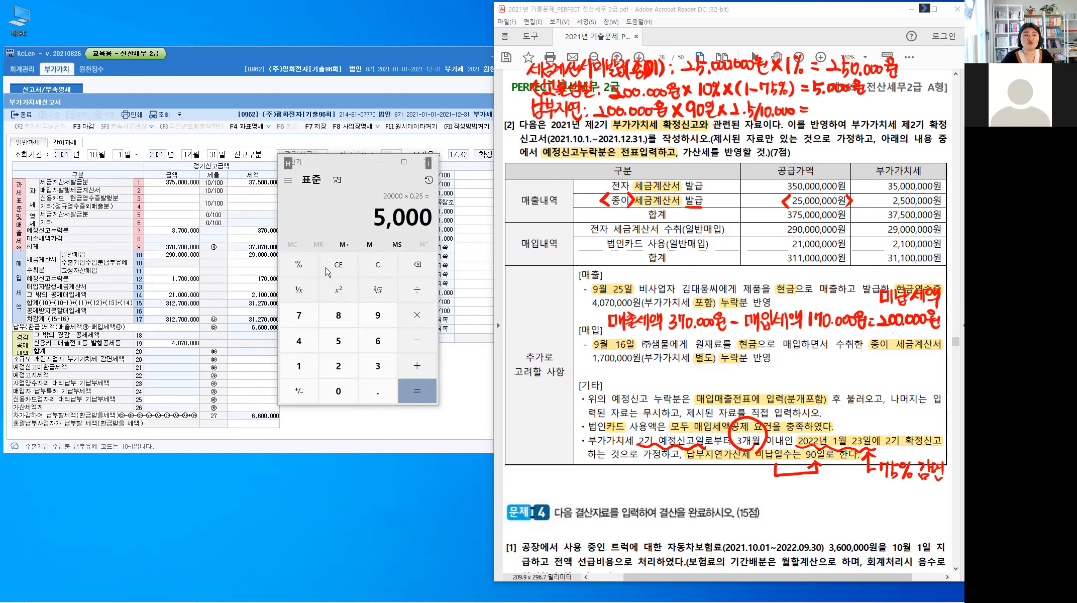
Step: Clear the calculator and compute the 납부지연 penalty as 200,000 × 90 × 2.5 ÷ 10,000
click(381, 271)
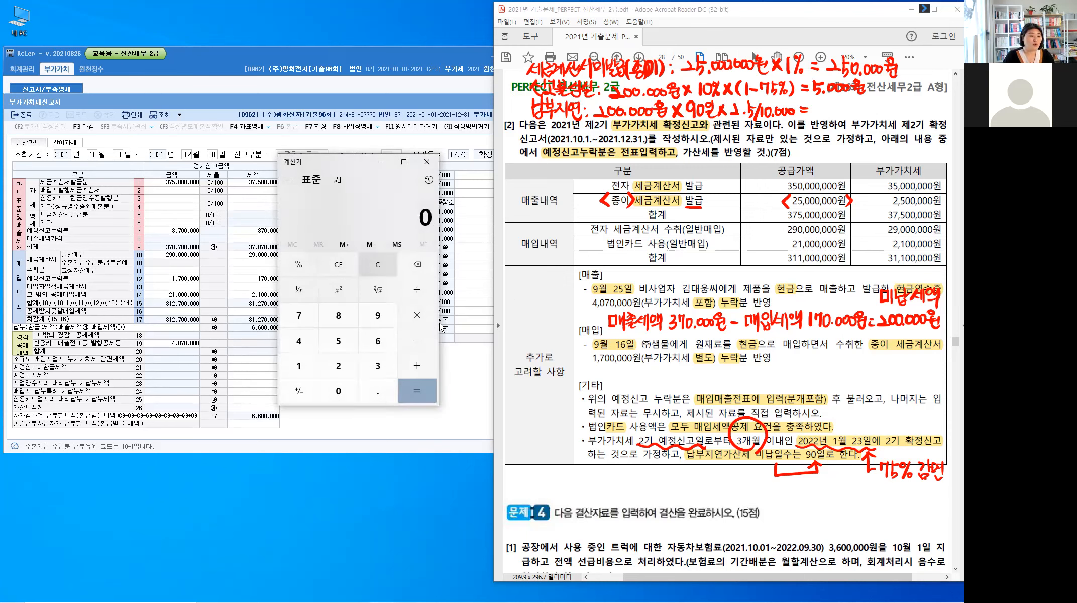
text(020)
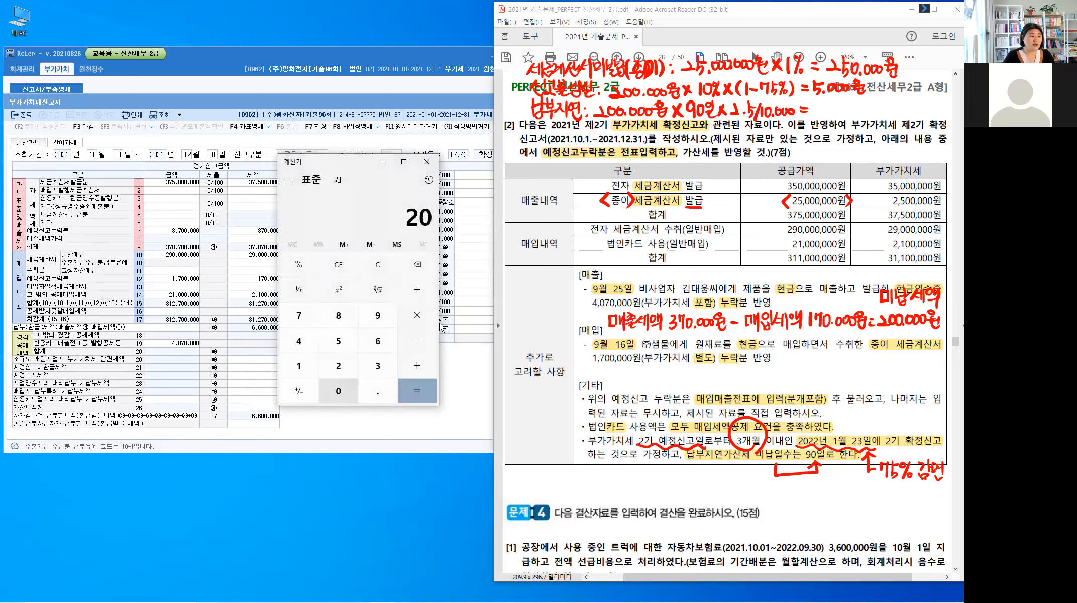
text(0000)
key(asterisk)
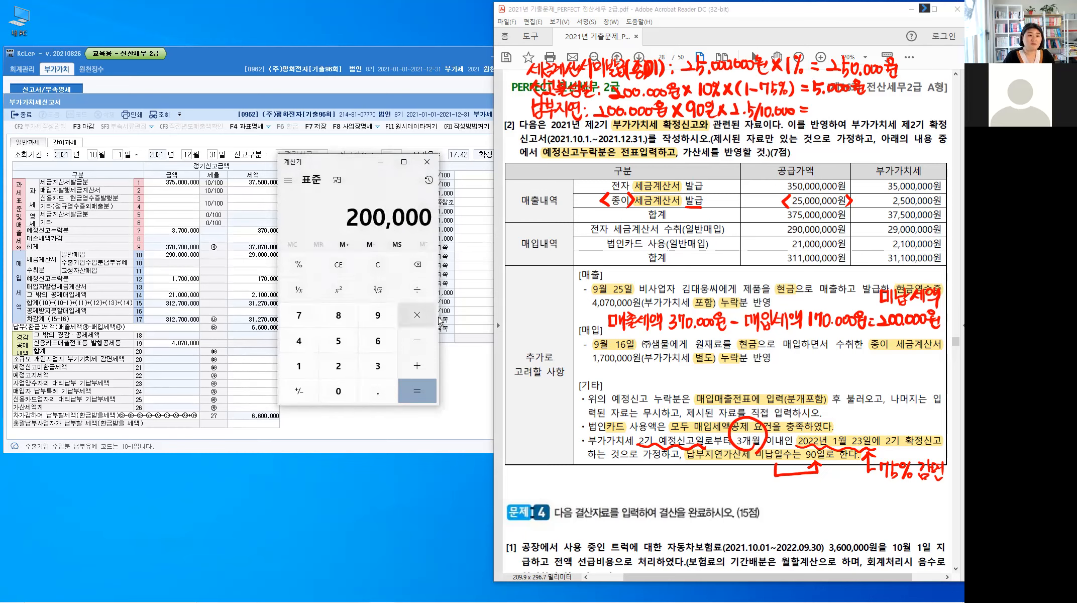
key(2)
text(9)
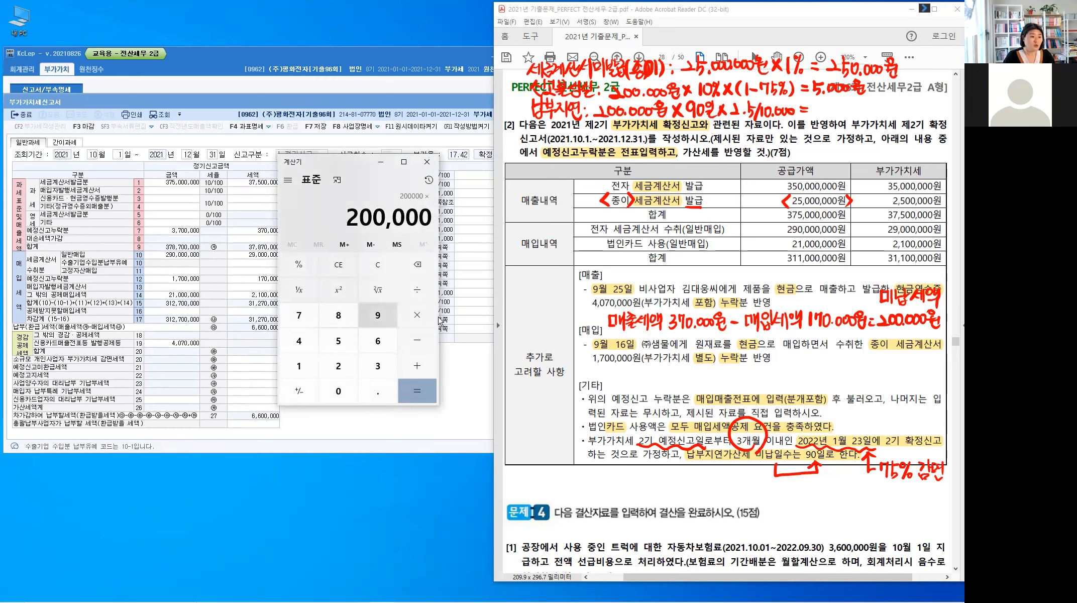
text(0)
key(asterisk)
text(2)
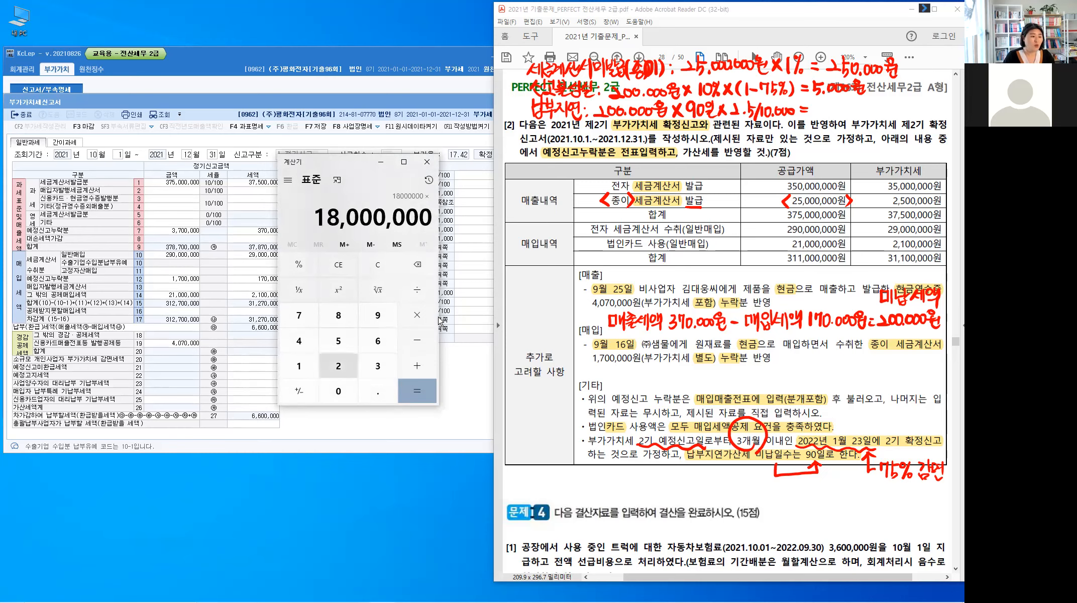
text(.5)
key(asterisk)
key(slash)
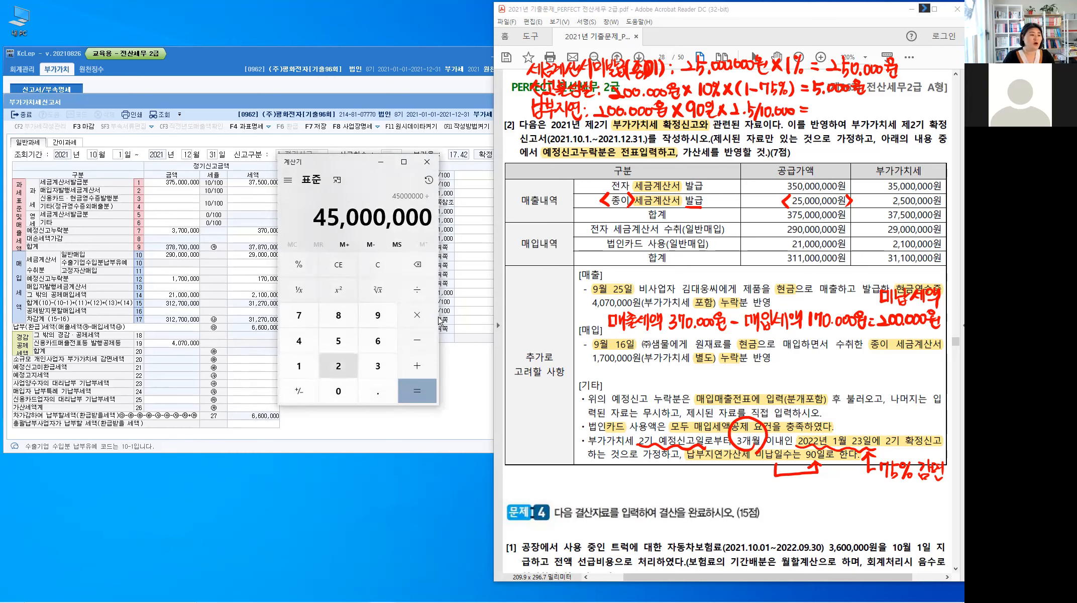
text(100)
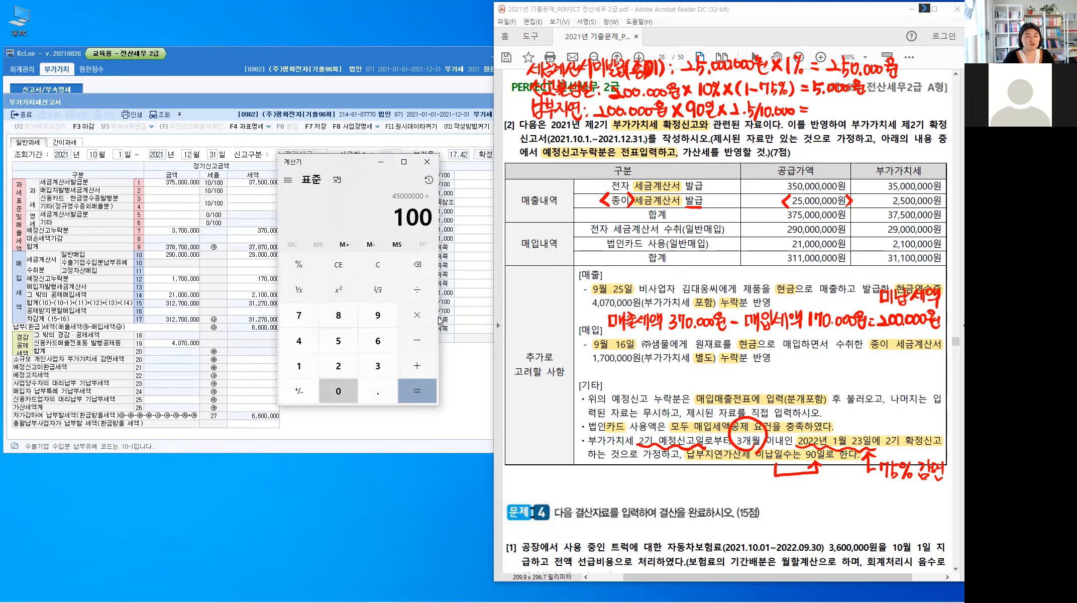
text(000)
key(Return)
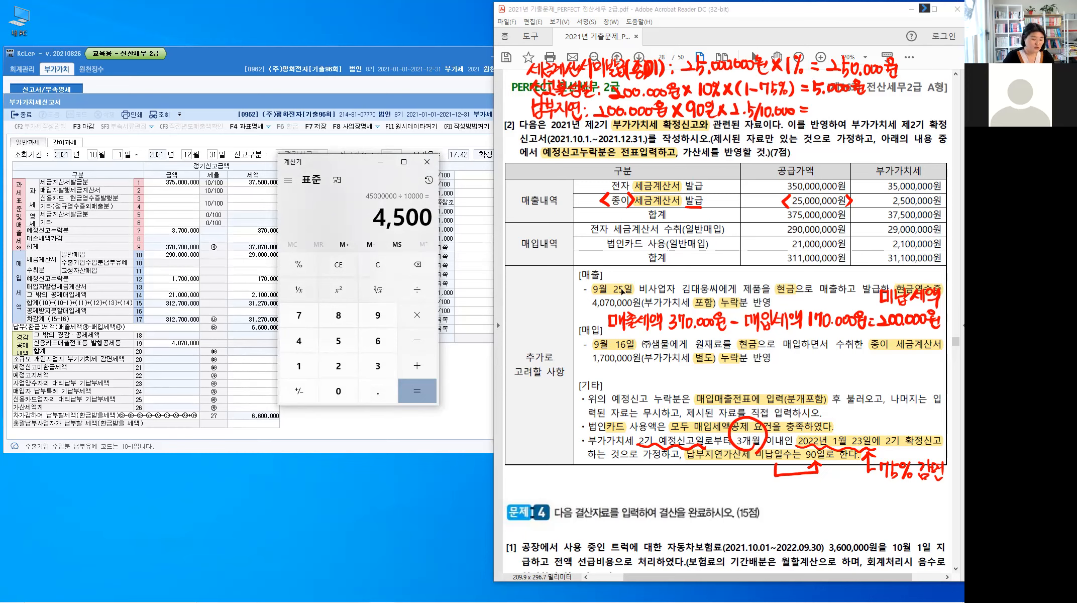
Step: Handwrite 4,500원 as the result of the 납부지연 formula
key(alt)
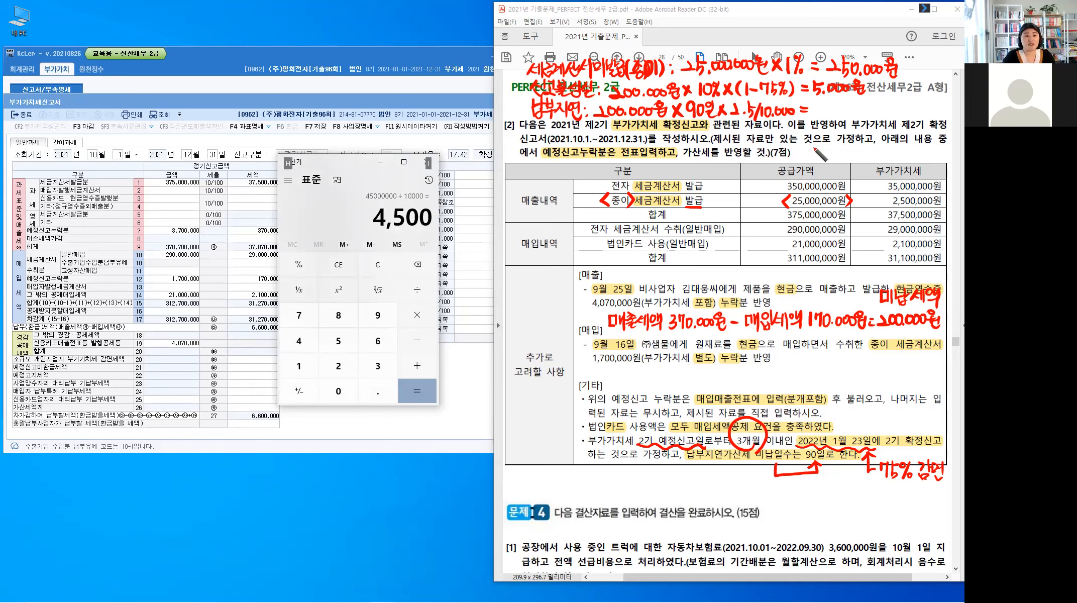
drag(819, 103, 829, 111)
drag(825, 104, 824, 117)
click(829, 114)
mouse_move(835, 103)
mouse_down()
mouse_move(835, 115)
mouse_move(840, 104)
mouse_up()
drag(844, 105, 845, 106)
drag(852, 105, 860, 104)
drag(856, 111, 864, 110)
drag(860, 110, 867, 111)
drag(861, 112, 868, 113)
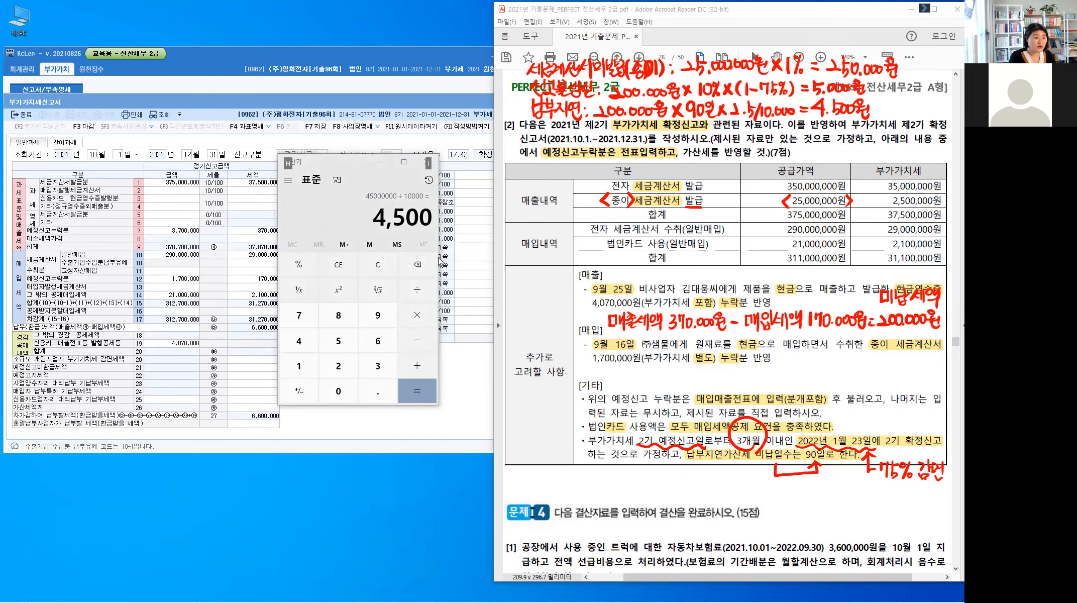
Step: In the VAT return's 가산세명세, enter 25,000,000 as the 세금계산서 미발급 등 (64) amount and set its tax to 250,000
click(381, 166)
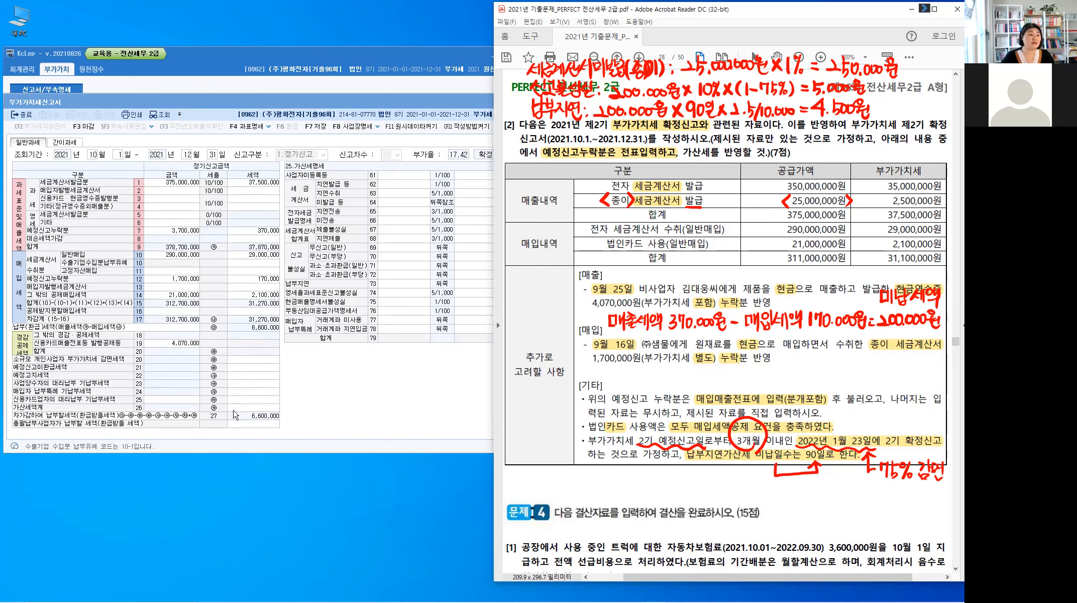
click(266, 410)
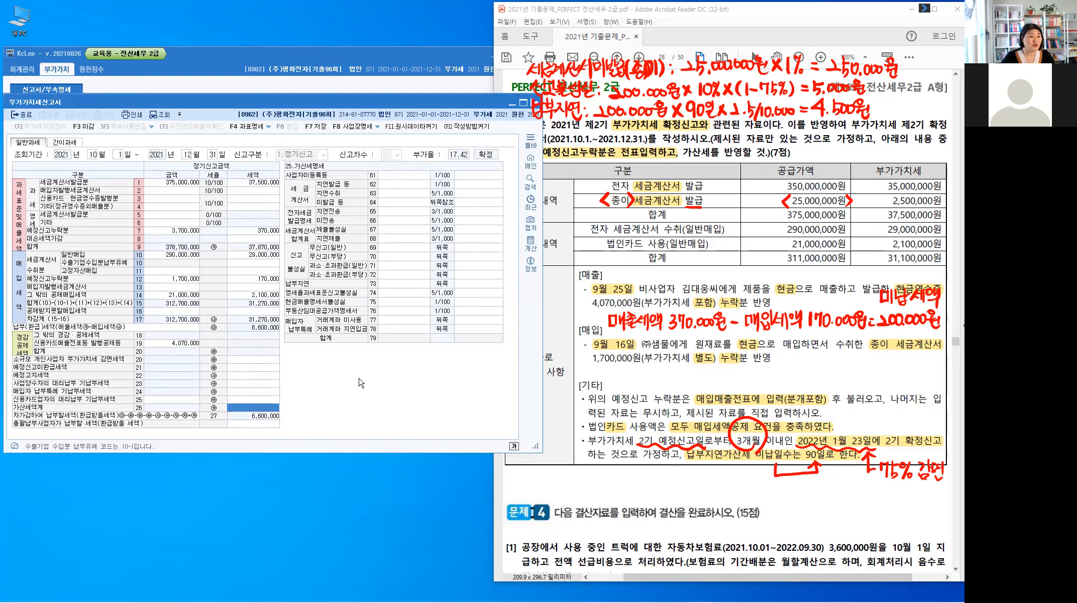
click(407, 203)
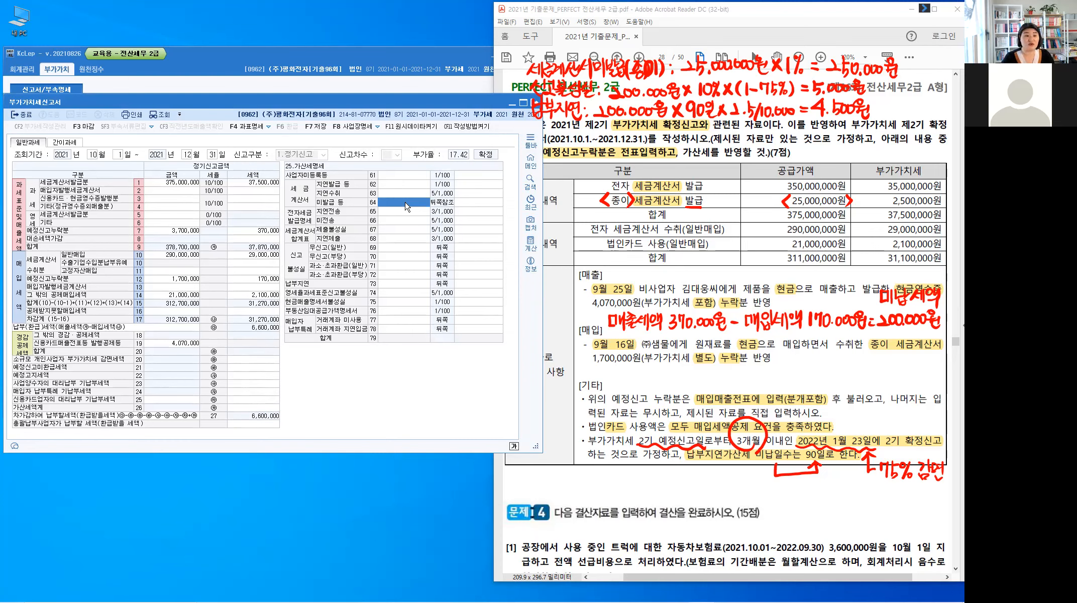
text(25000000)
key(Return)
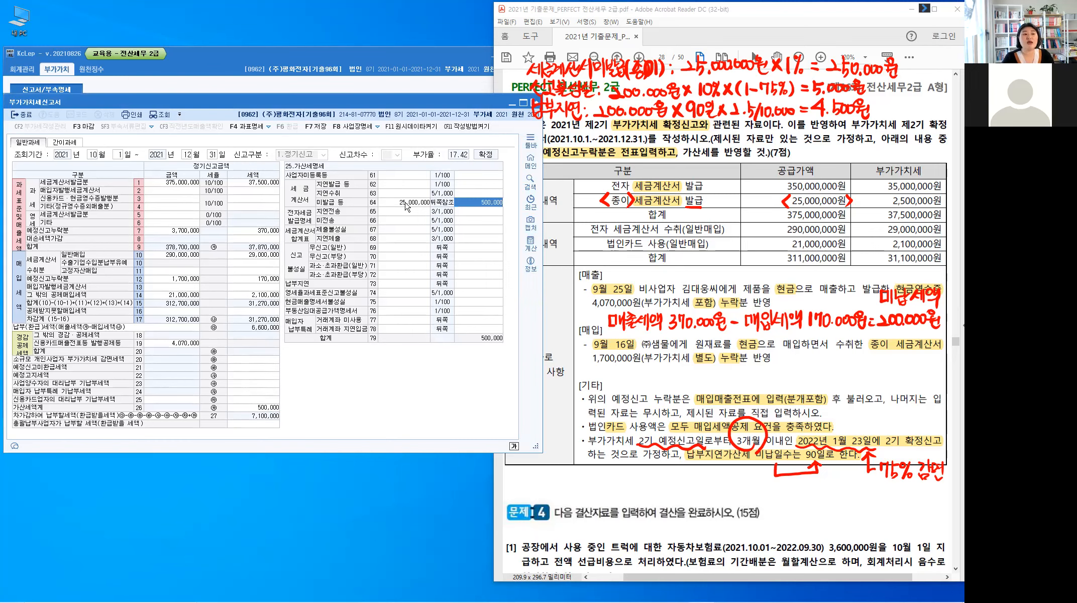
text(250000)
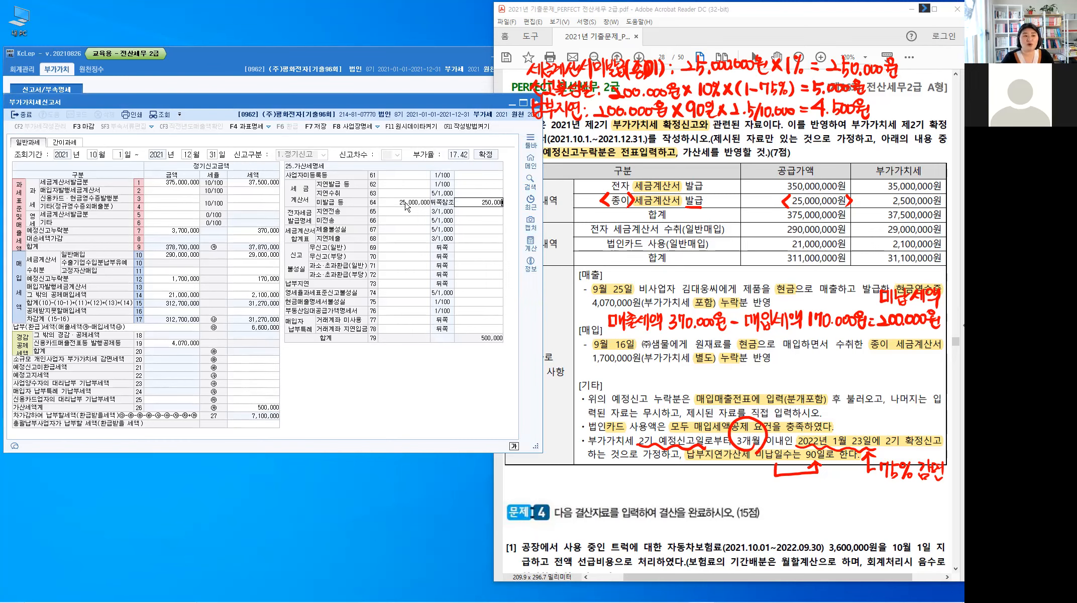
key(Return)
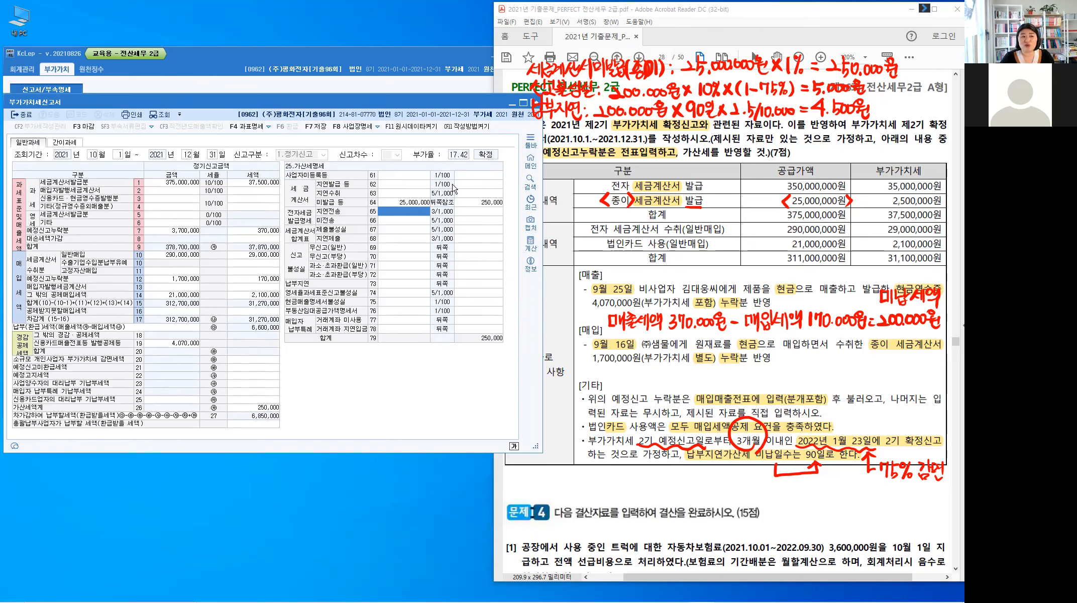
click(405, 184)
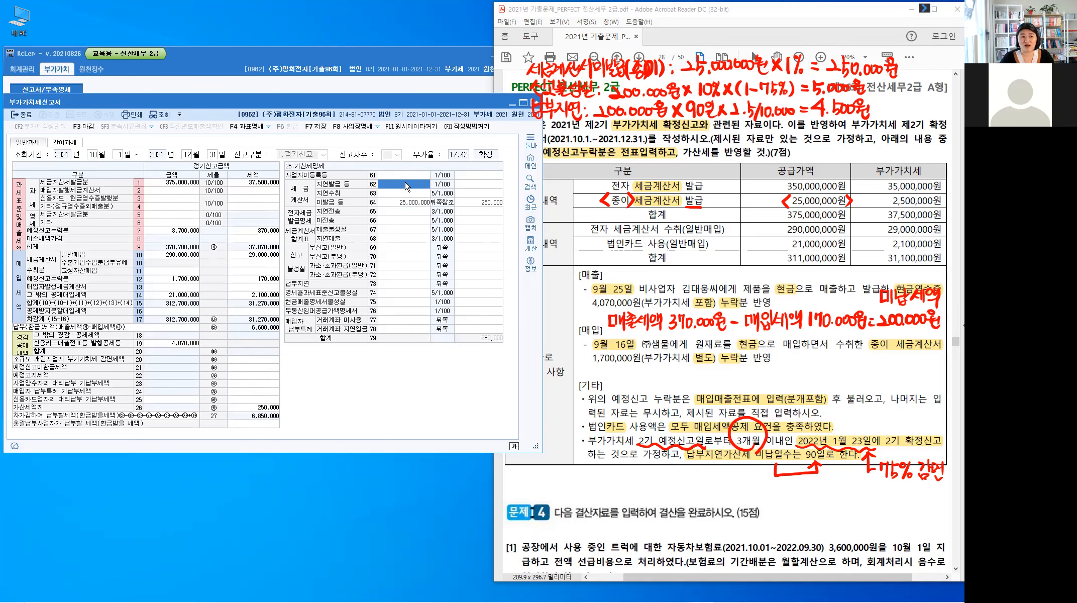
click(392, 208)
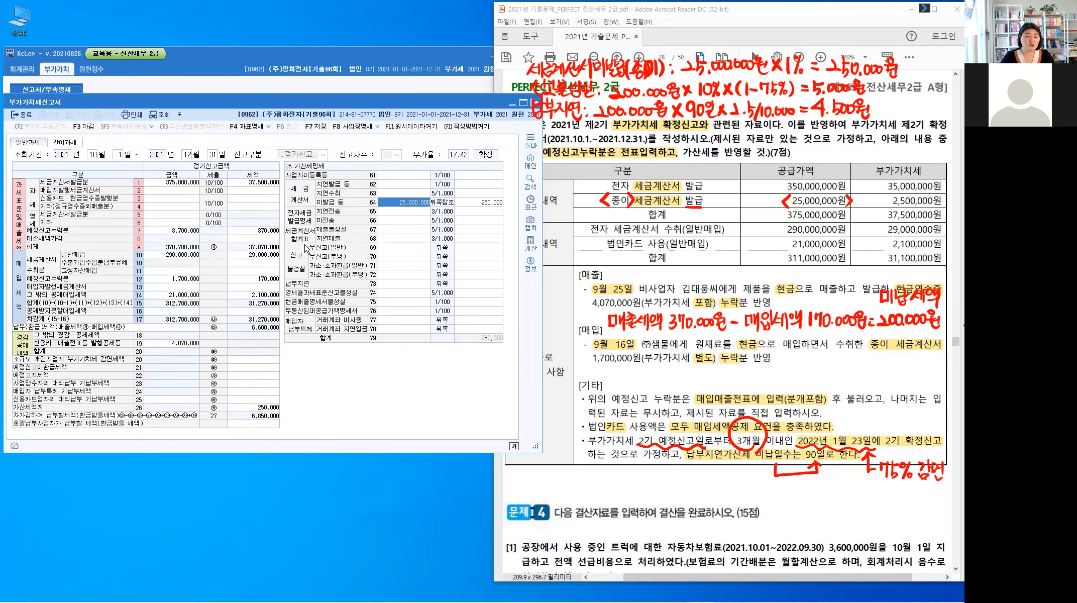
Step: In the 가산세명세, enter 200,000 as the 과소·초과환급(일반) (71) amount and set its tax to 5,000
click(415, 265)
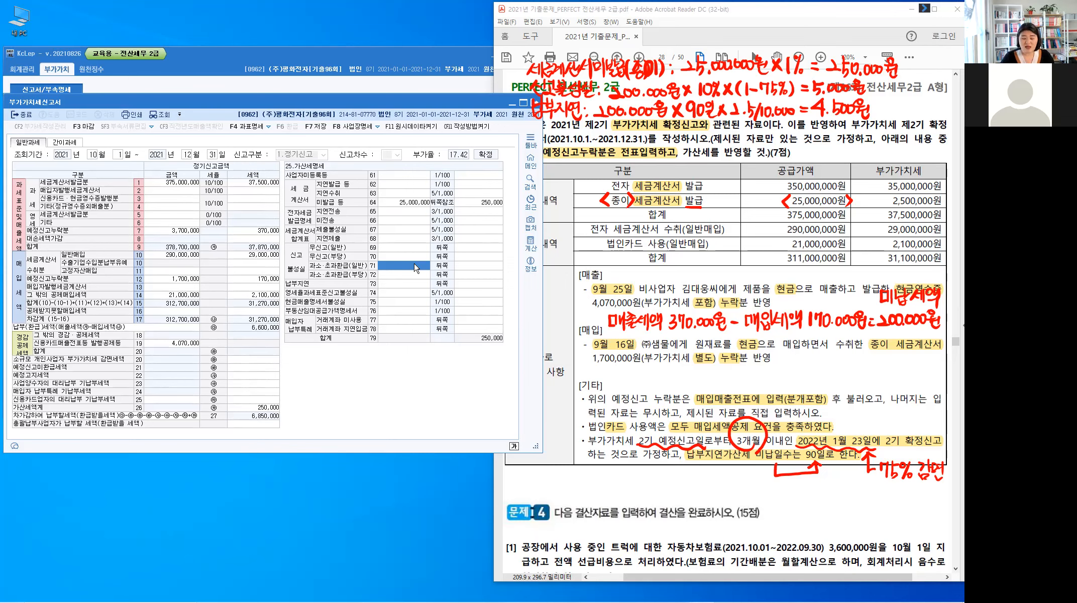
text(200,000)
key(Return)
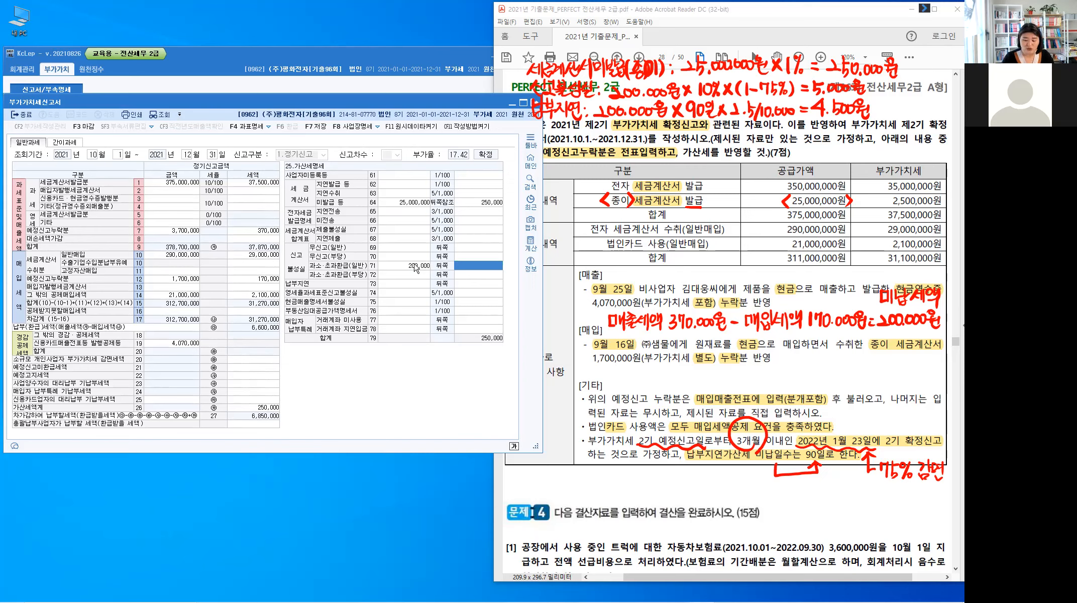
text(5,000)
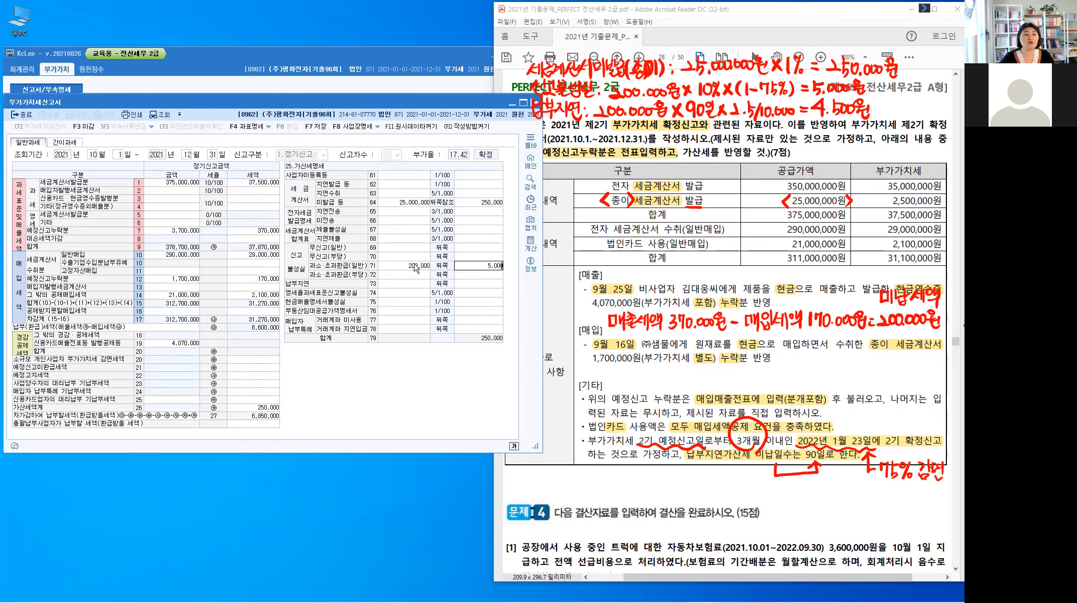
key(Return)
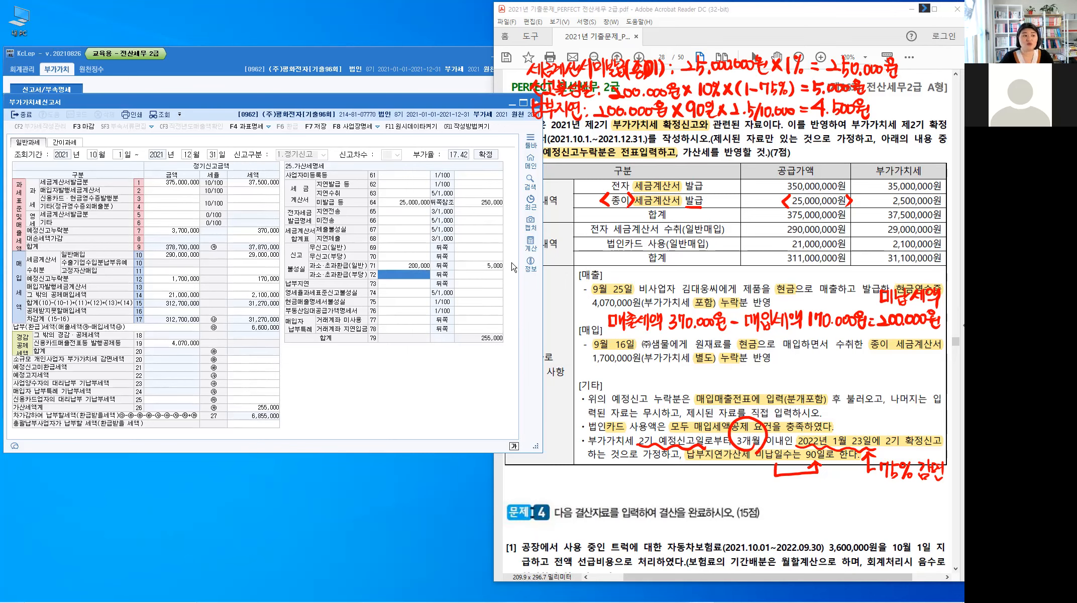
Step: Enter 200,000 as the 납부지연 (73) amount and calculate its unpaid days from 2021-10-25 to 2022-01-23
click(417, 284)
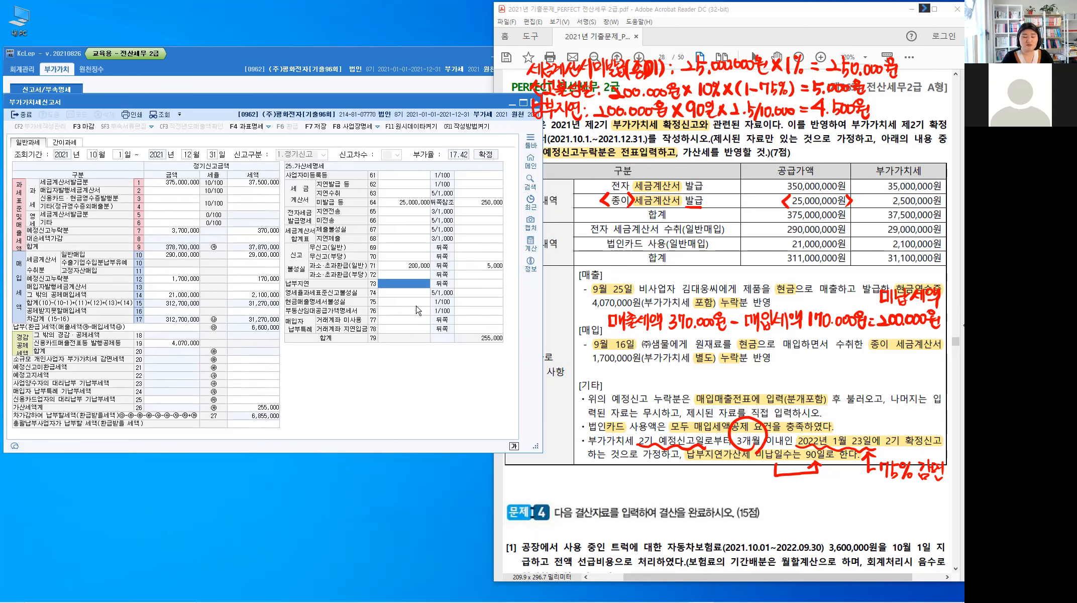
text(200)
key(Return)
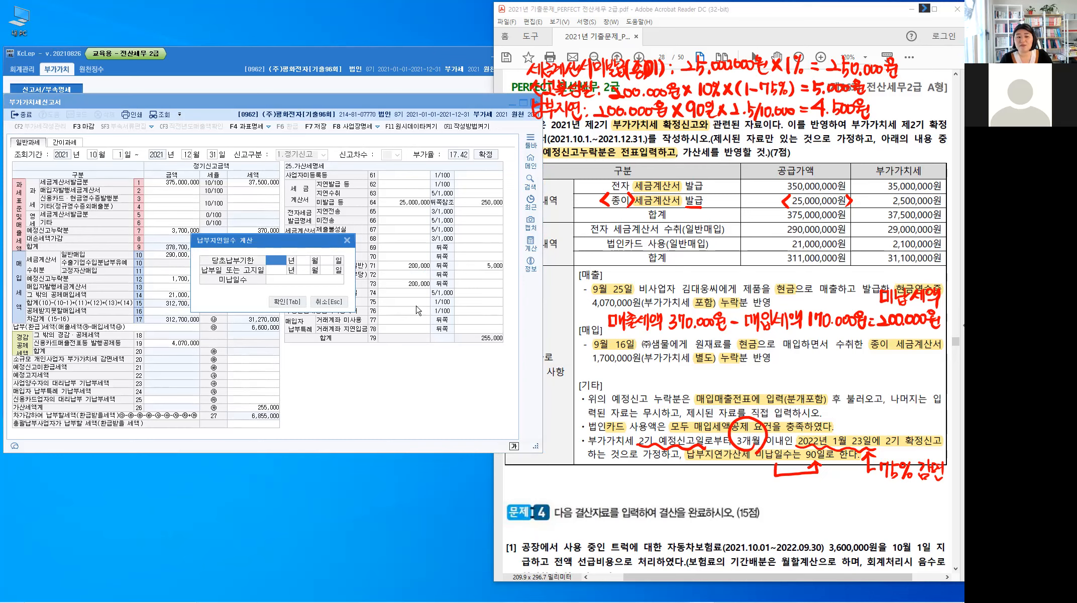
text(20211025)
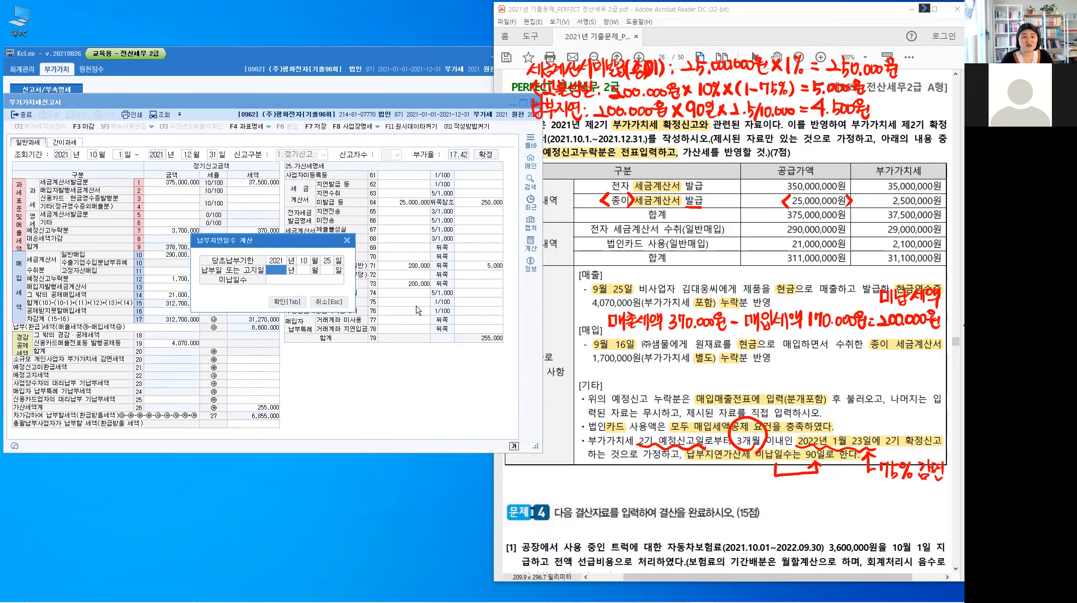
text(2022)
text(0123)
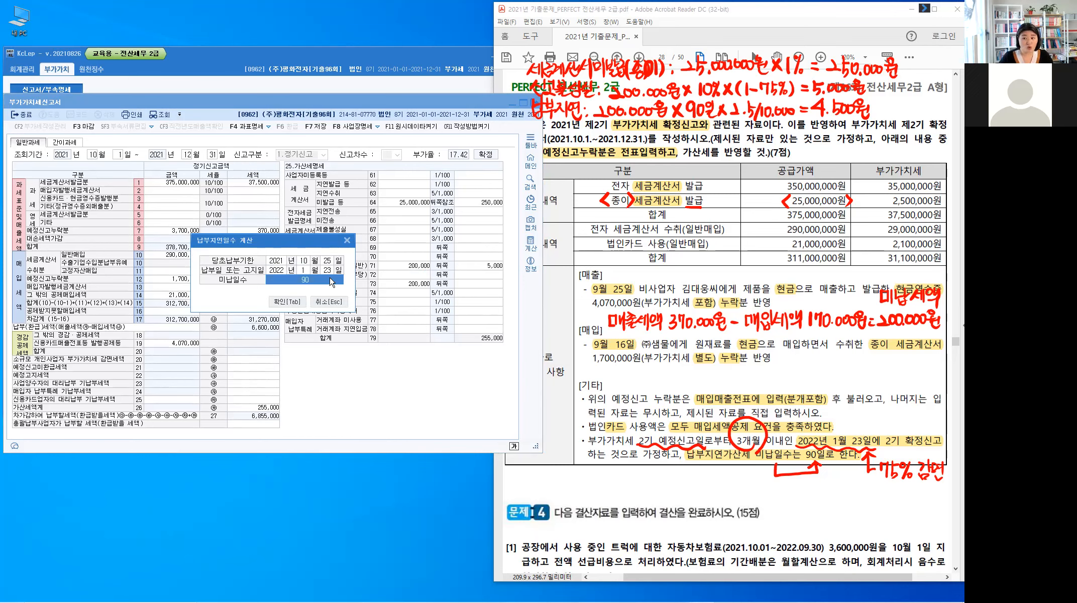
click(292, 303)
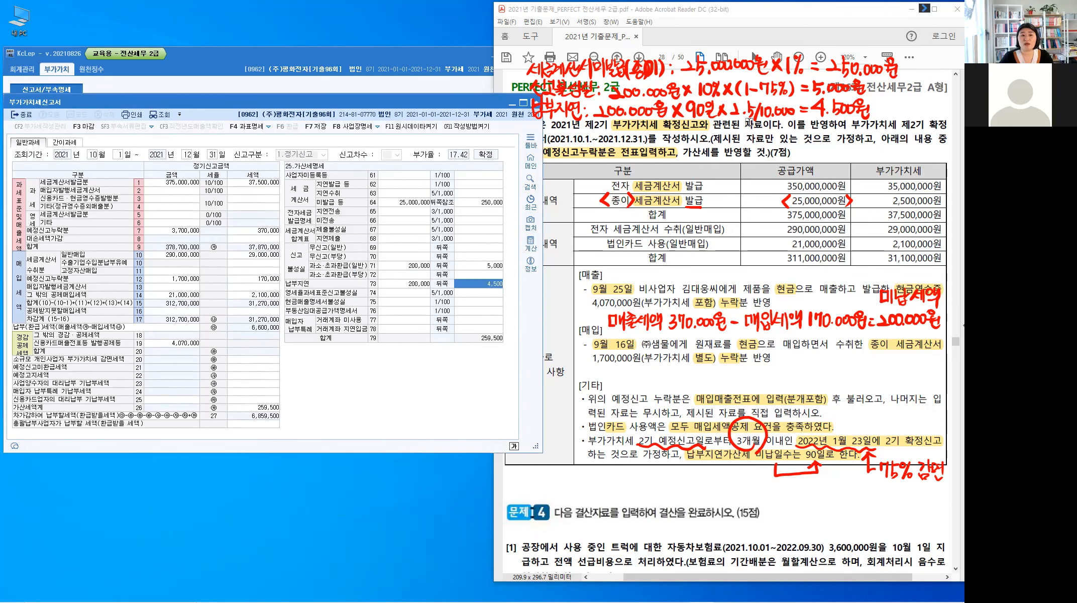
Step: Reopen the 납부지연일수 계산 for row 73 to review its due and payment dates, keeping the entries
key(ctrl)
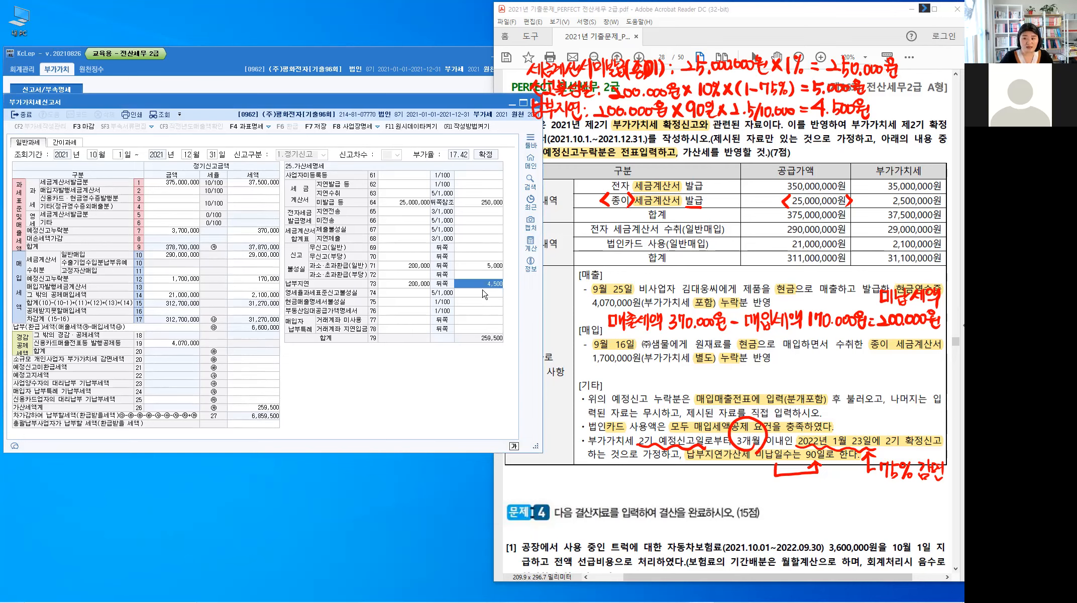
click(418, 284)
click(417, 284)
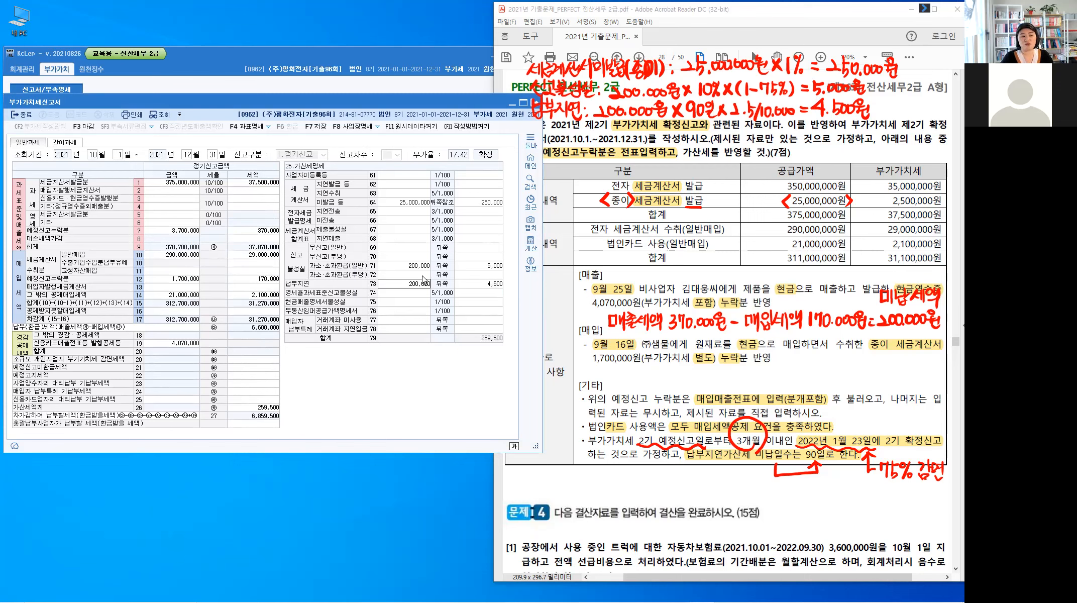
key(Return)
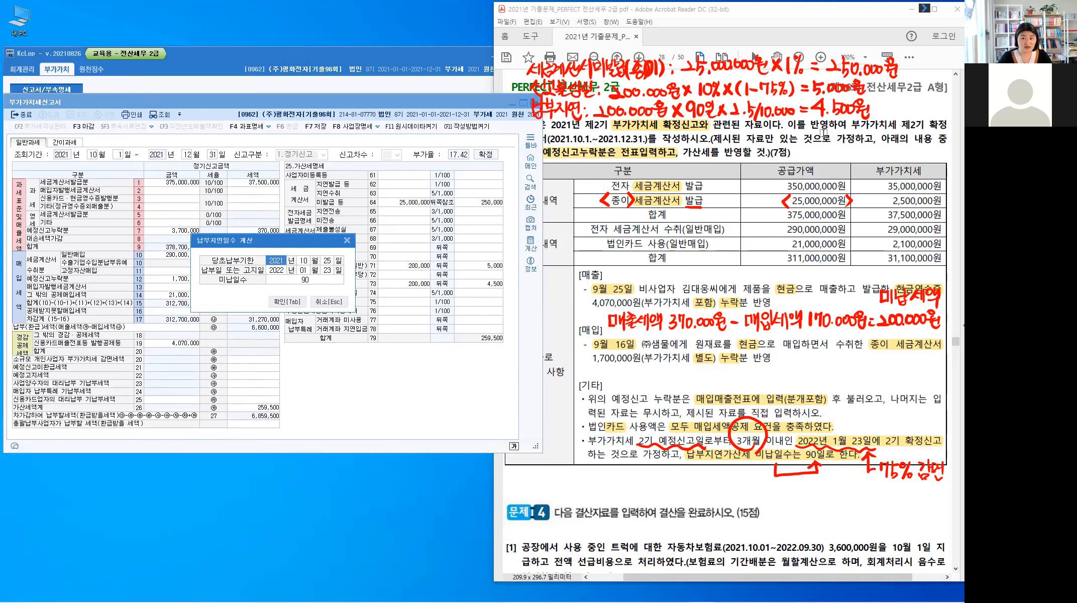
click(291, 302)
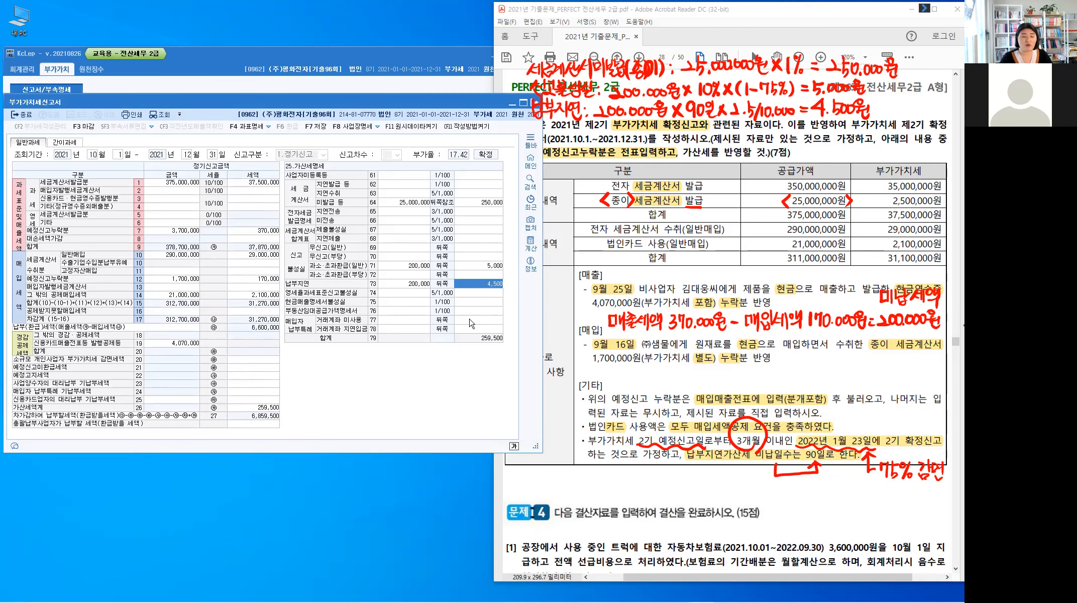
key(Return)
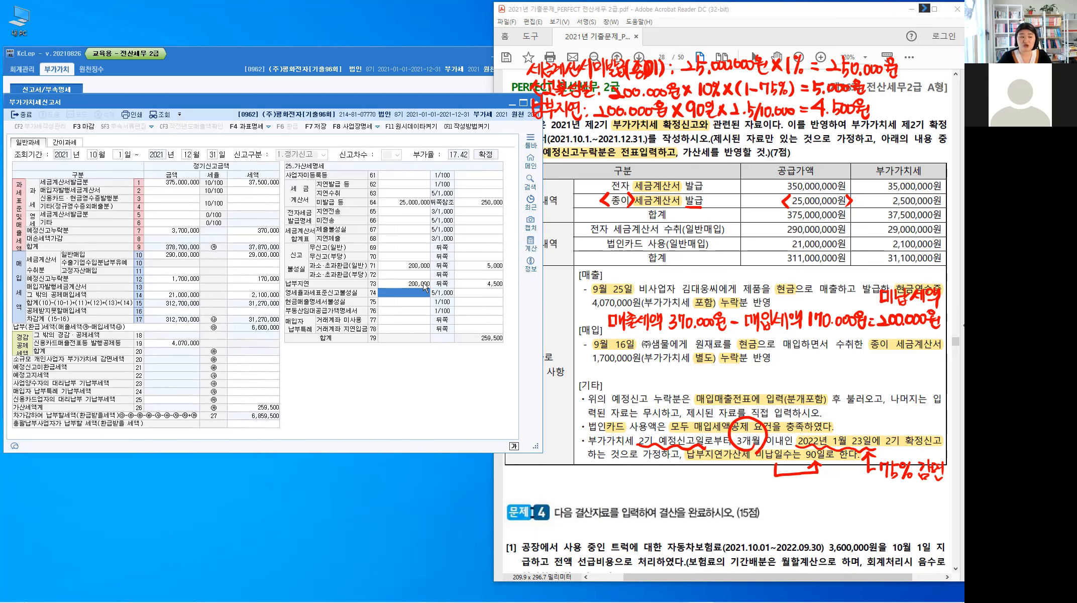
Step: Save the VAT return and exit the 부가가치세신고서 window
click(316, 126)
click(296, 290)
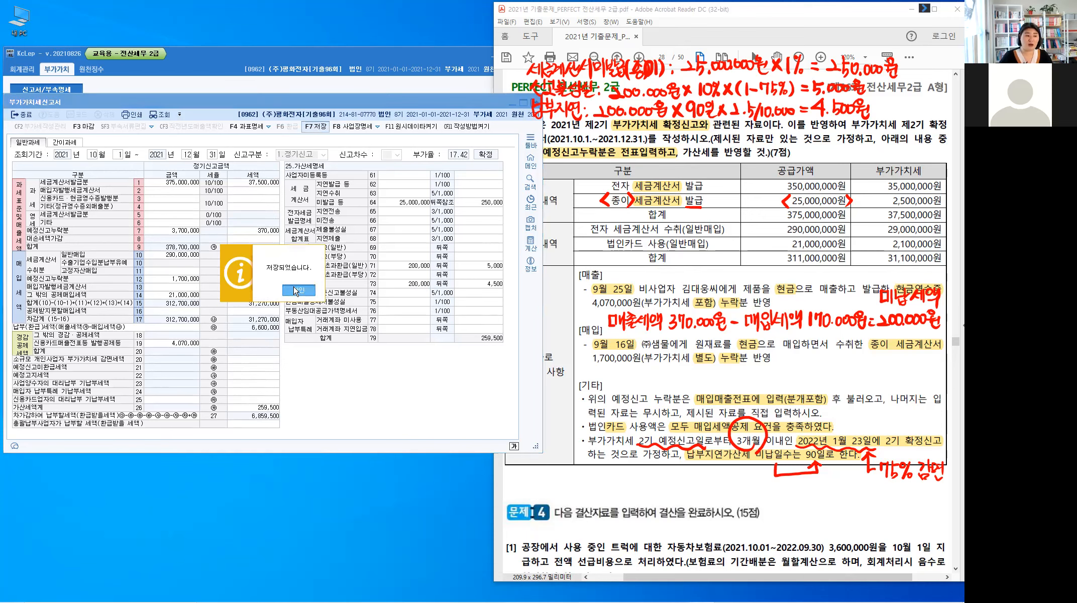
click(24, 116)
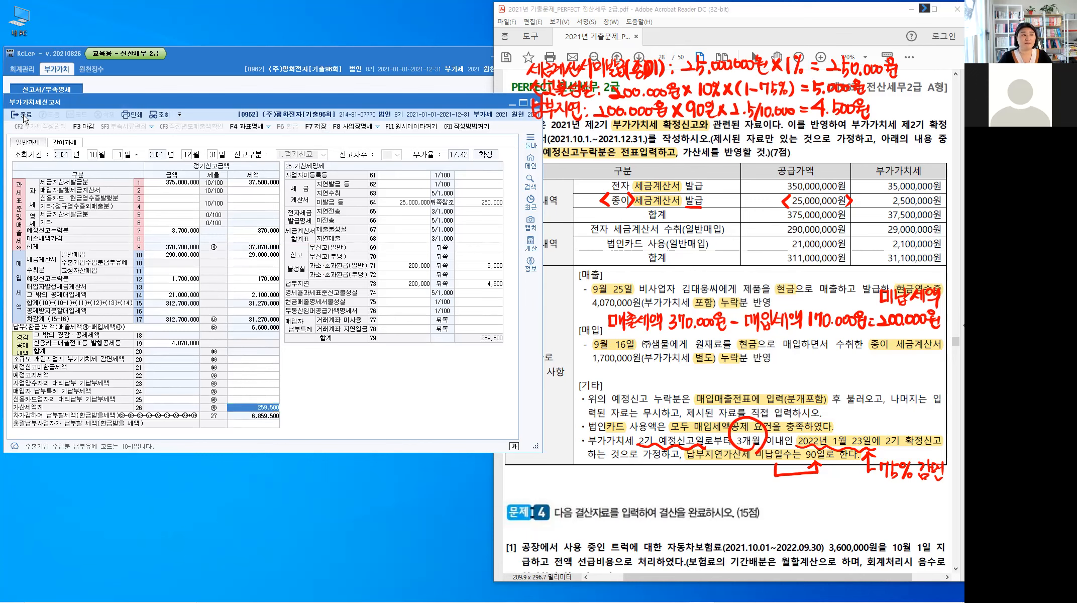
click(25, 116)
click(24, 116)
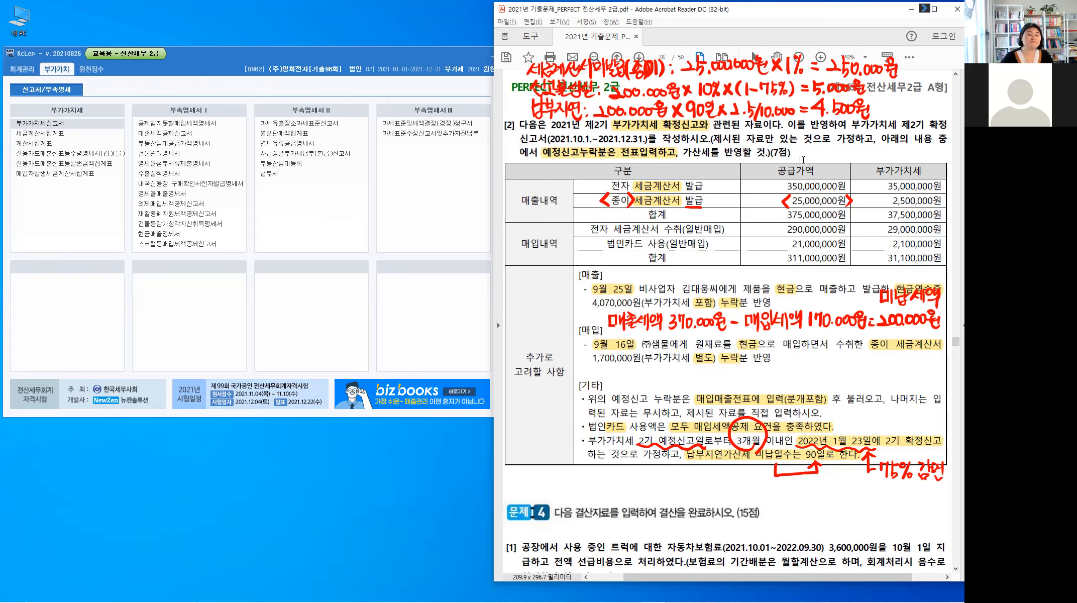
Step: Clear the handwritten annotations from the problem PDF and bring 문제 4 on closing entries into view
key(Escape)
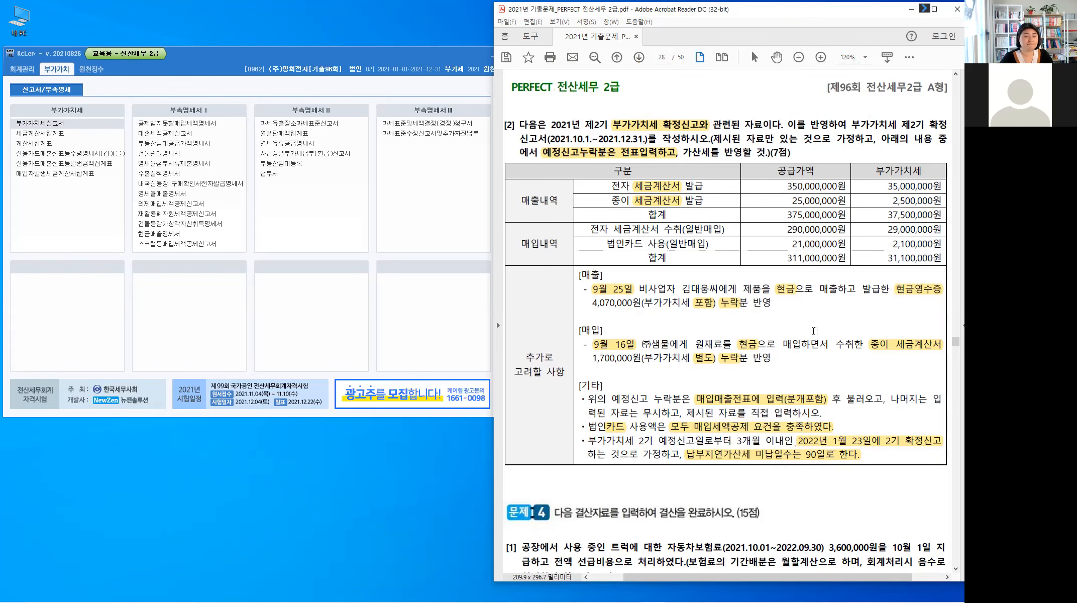
scroll(814, 330, down, 5)
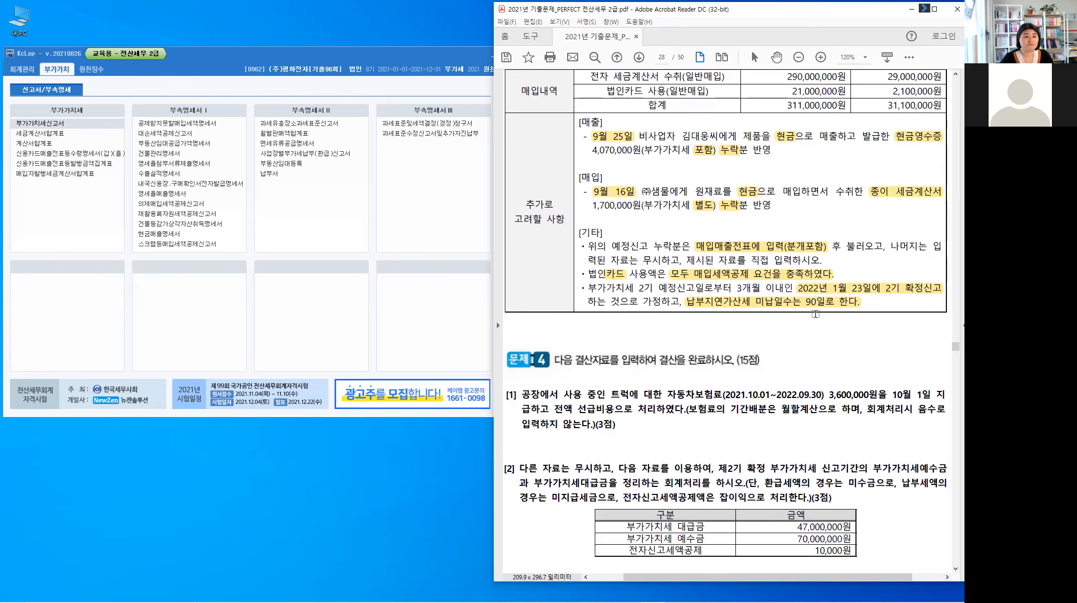
scroll(804, 302, down, 5)
scroll(772, 240, down, 5)
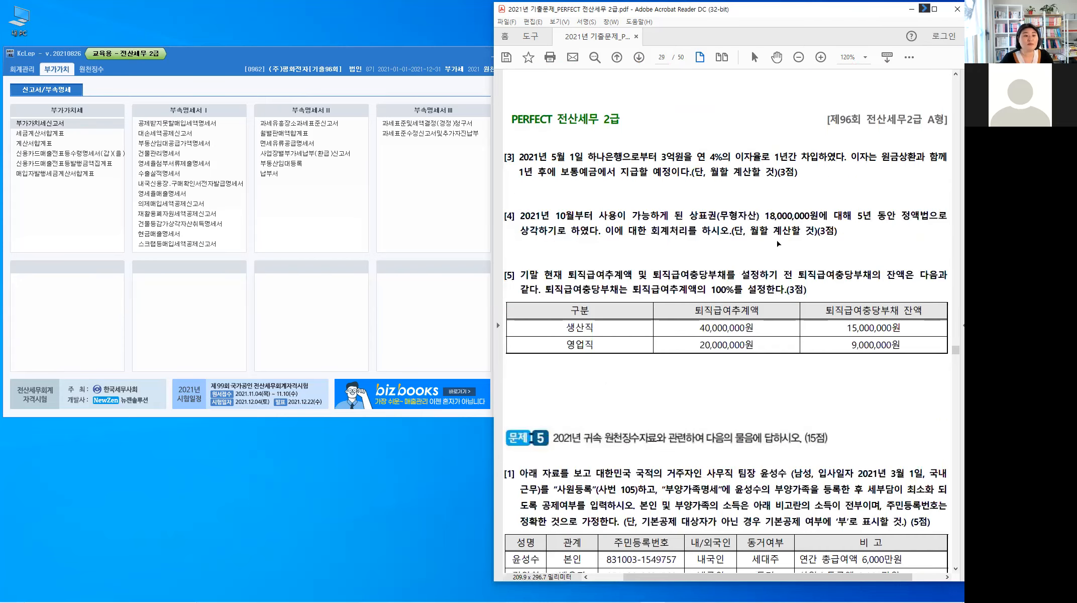
scroll(778, 243, up, 15)
scroll(777, 240, down, 1)
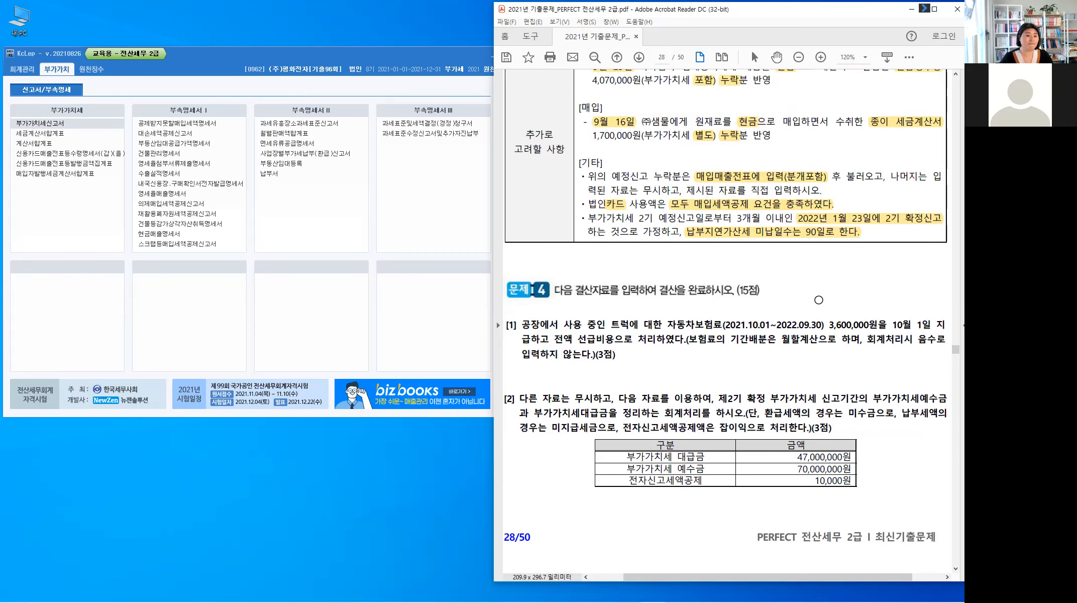
Step: Look up the 합계잔액시산표 in 회계관리 for December 2021 and dismiss its window
click(25, 74)
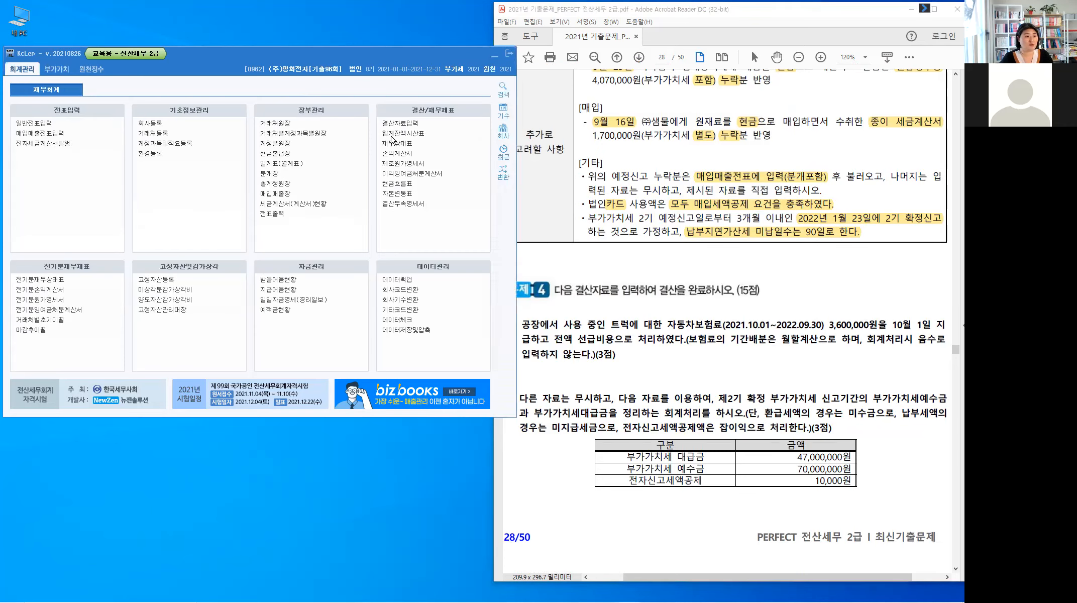
click(392, 134)
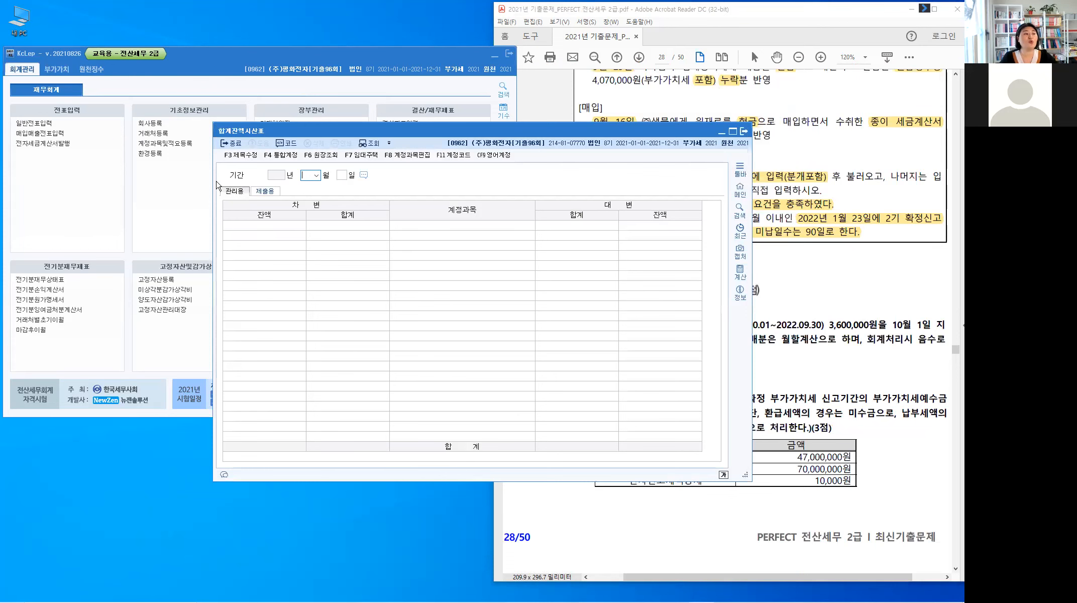
text(12)
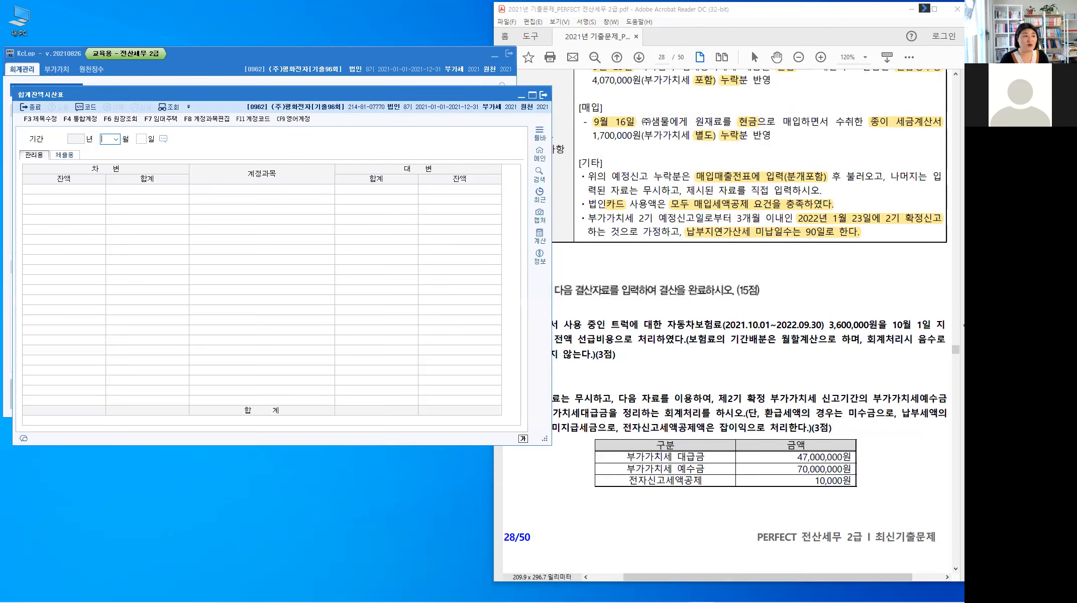
key(Return)
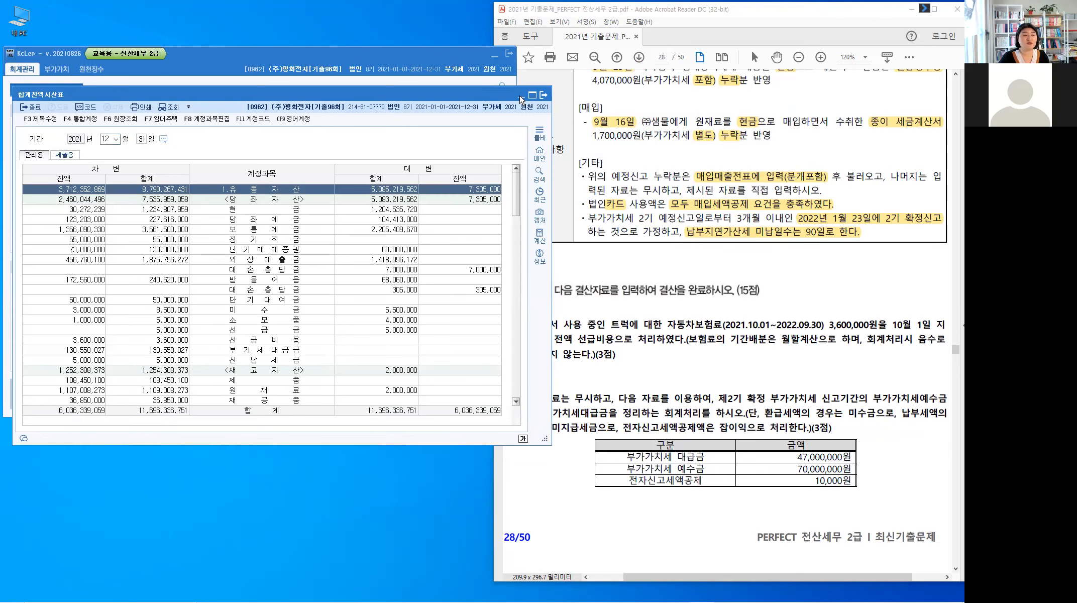
click(543, 95)
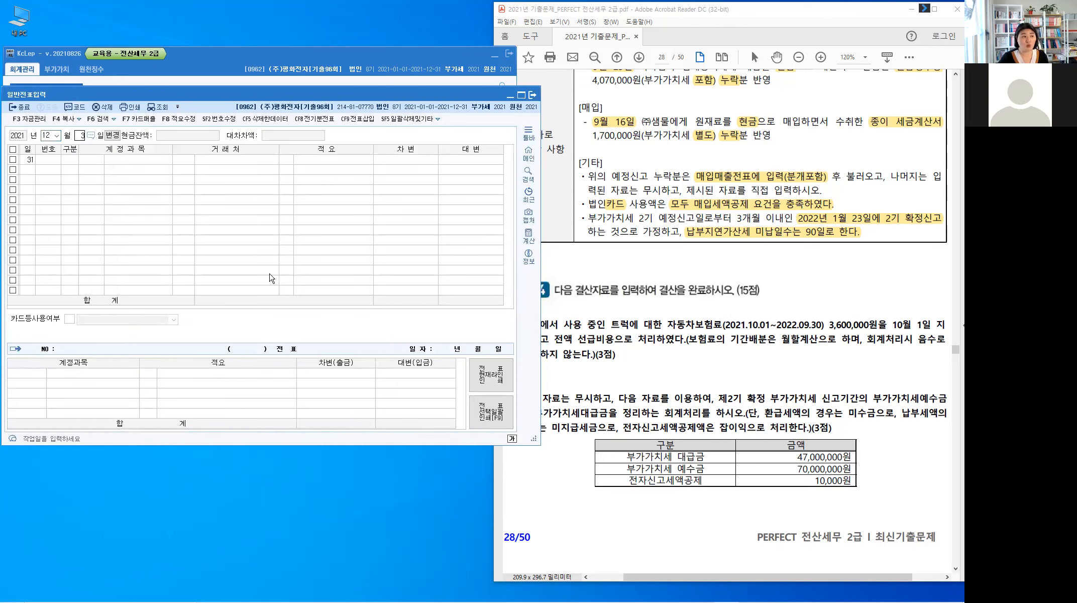
Step: Open 일반전표입력 for December 31, 2021, ready for a new voucher line
text(31)
key(Return)
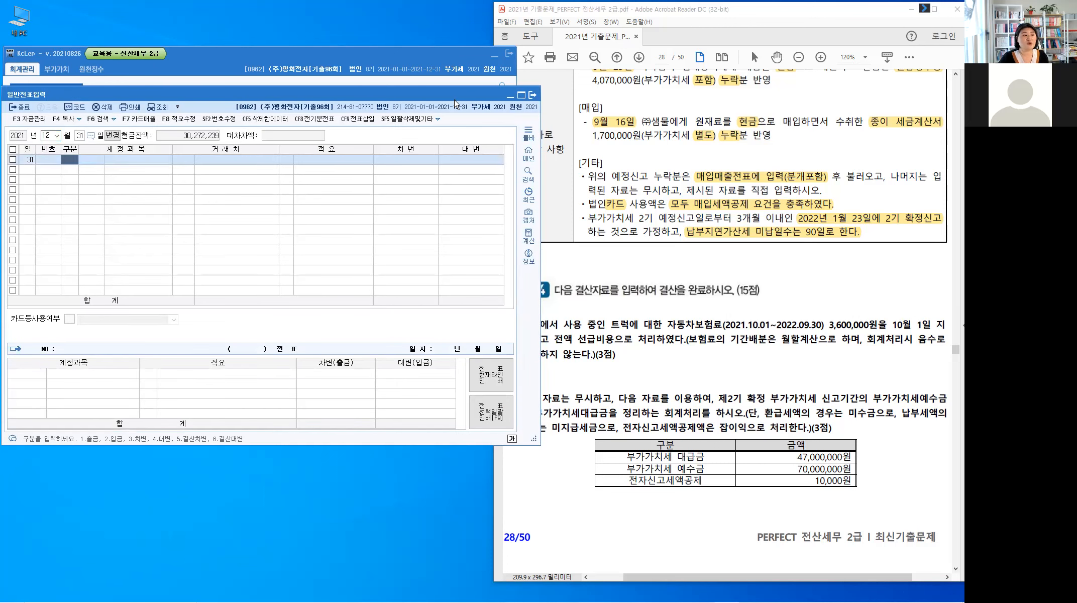
drag(458, 97, 454, 96)
Step: In the problem PDF, highlight "상표권(무형자산)" in item [4] and "퇴직급여충당부채" in item [5] of 문제 4
click(674, 268)
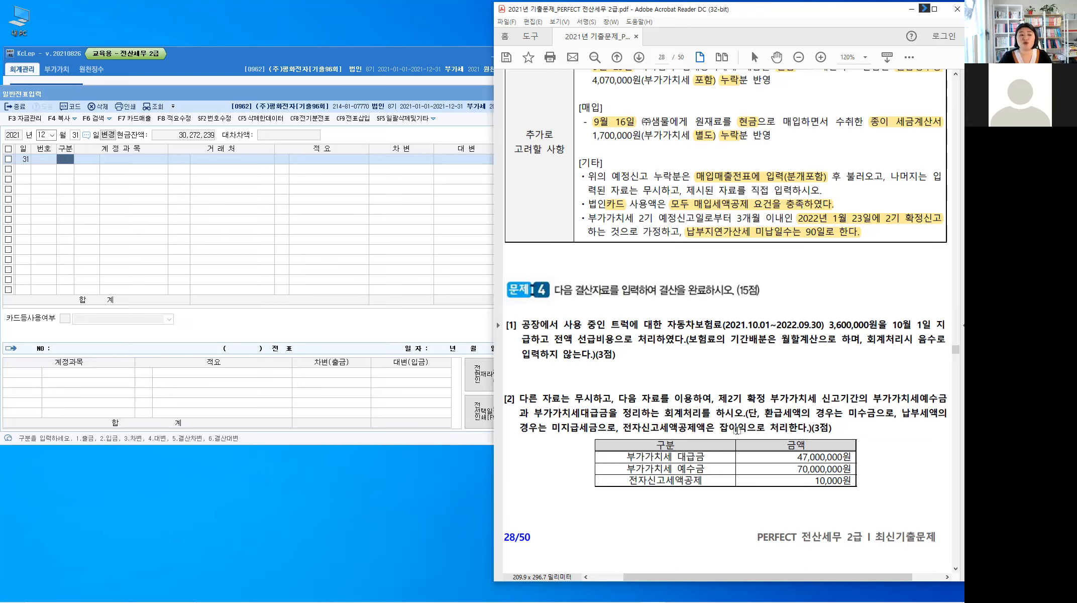
scroll(736, 429, down, 10)
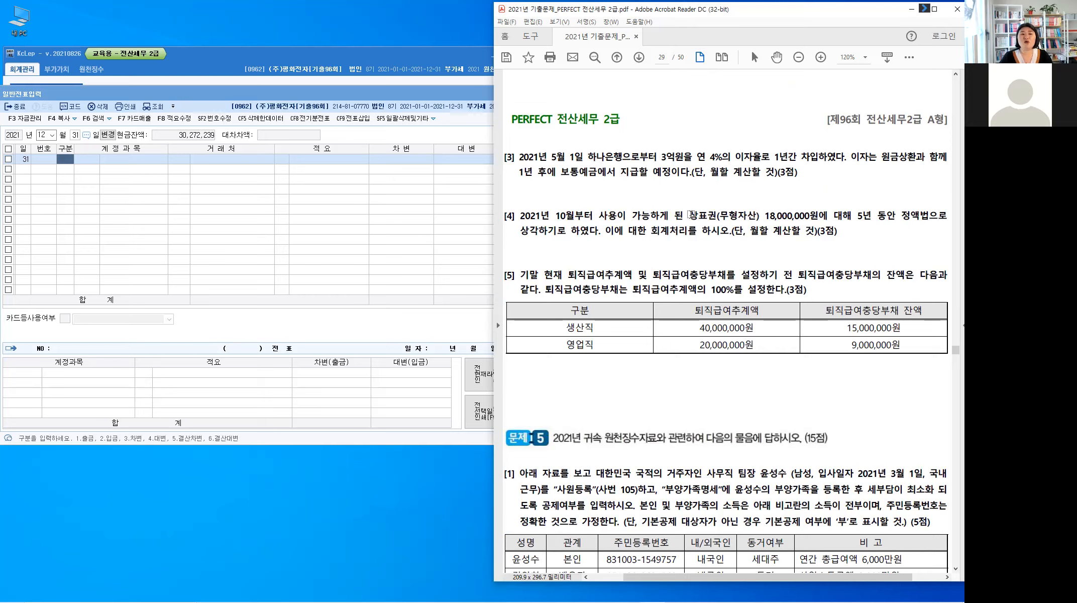
double_click(755, 212)
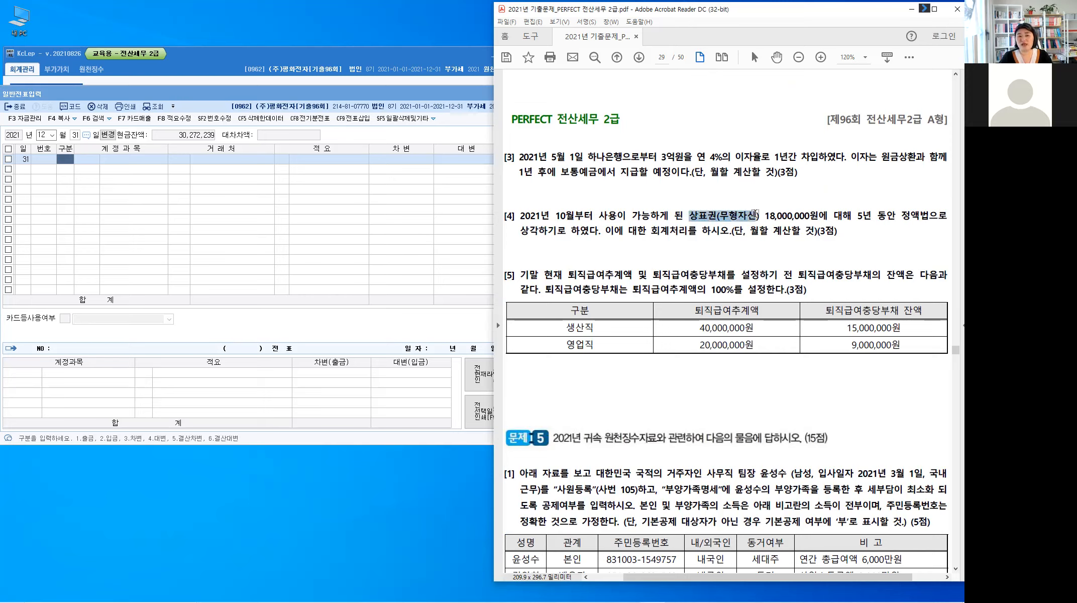
click(818, 234)
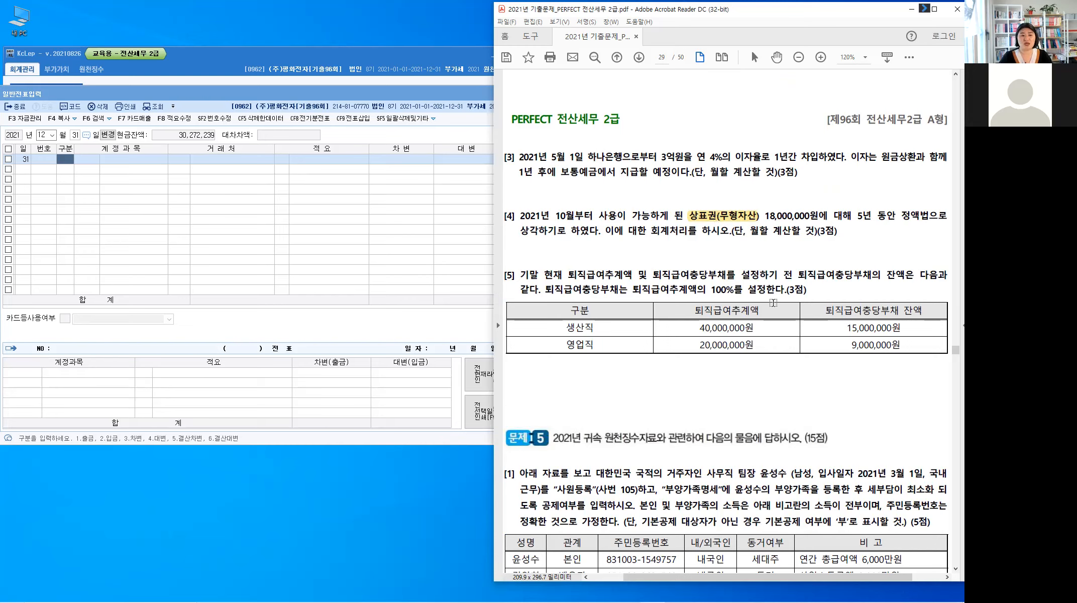
drag(653, 271, 727, 272)
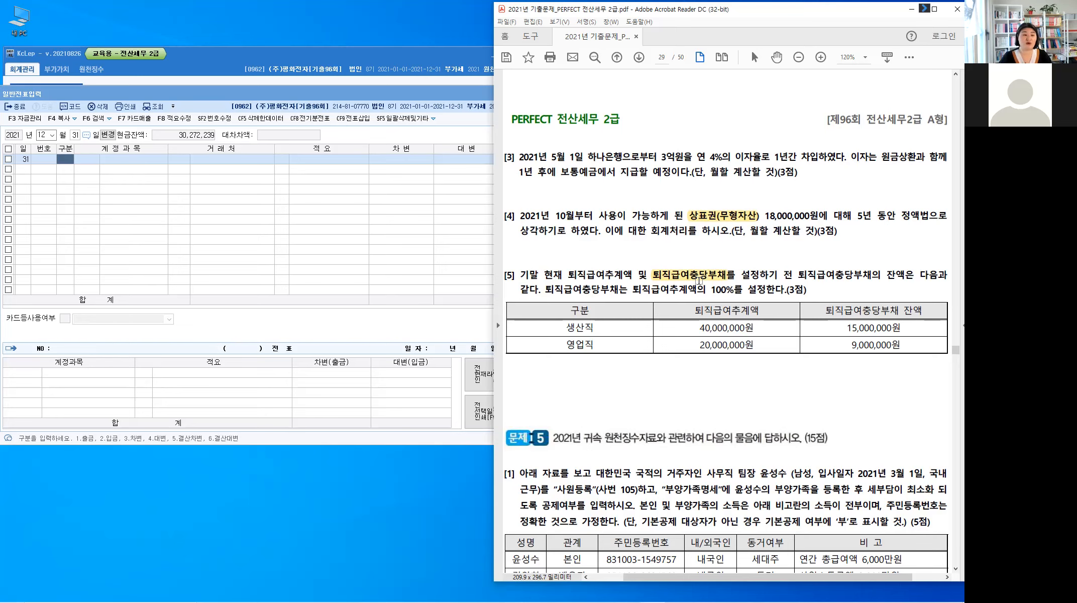
scroll(699, 281, up, 10)
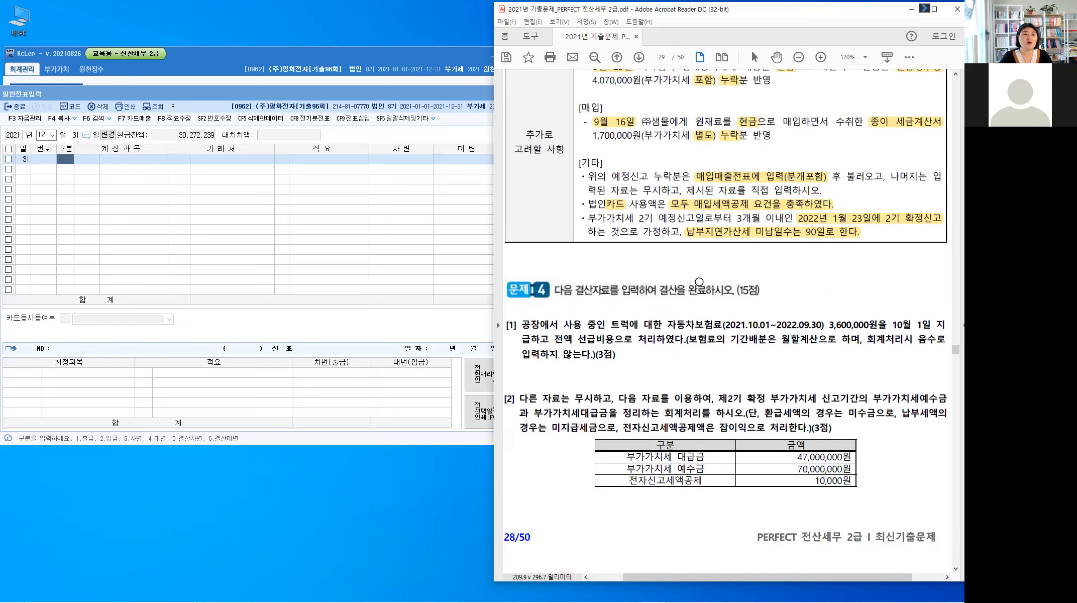
scroll(699, 281, down, 10)
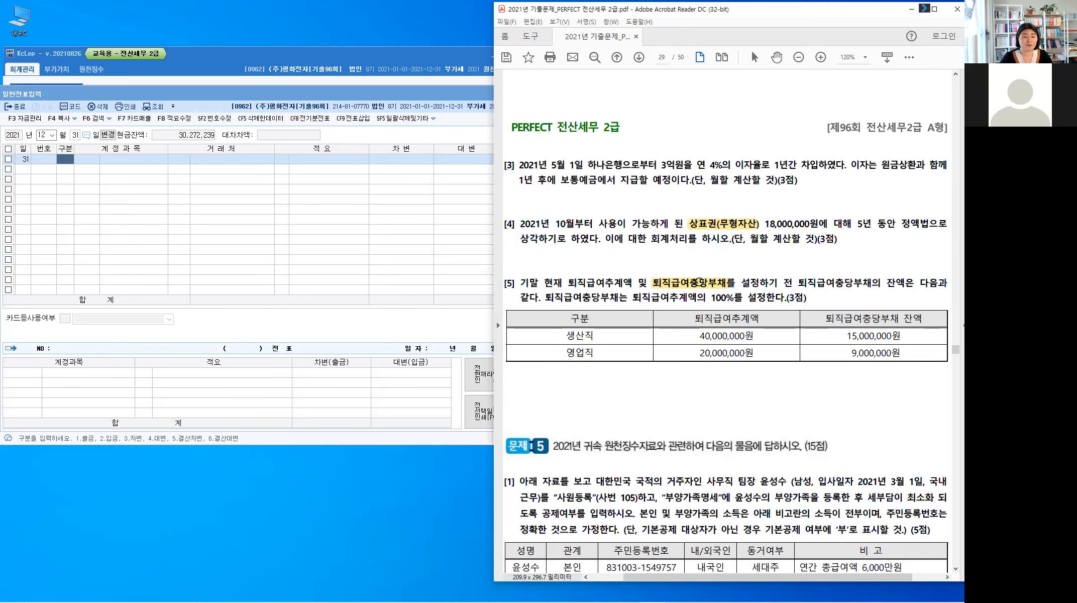
scroll(698, 280, up, 10)
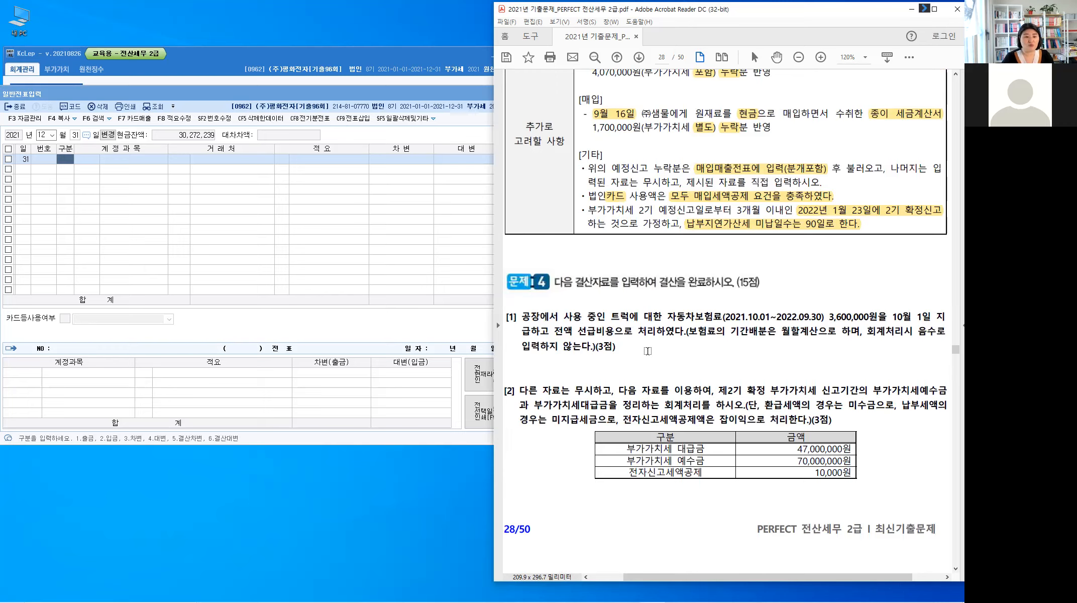
Step: Highlight "(2021.10.01~2022.09.30)" and "전액 선급비용으로" in item [1] of 문제 4
drag(774, 318, 824, 320)
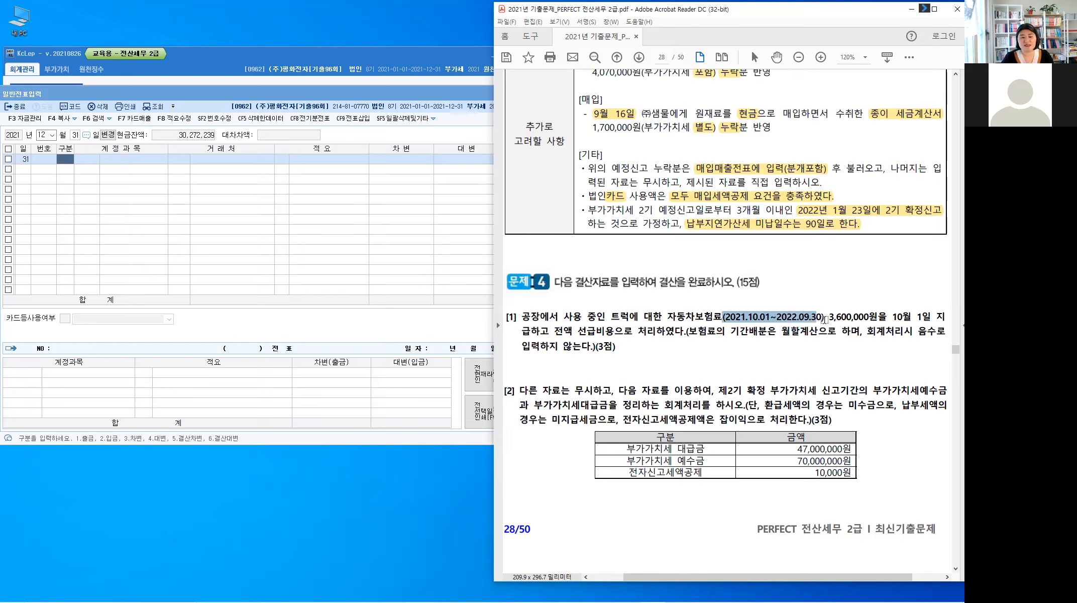
click(818, 348)
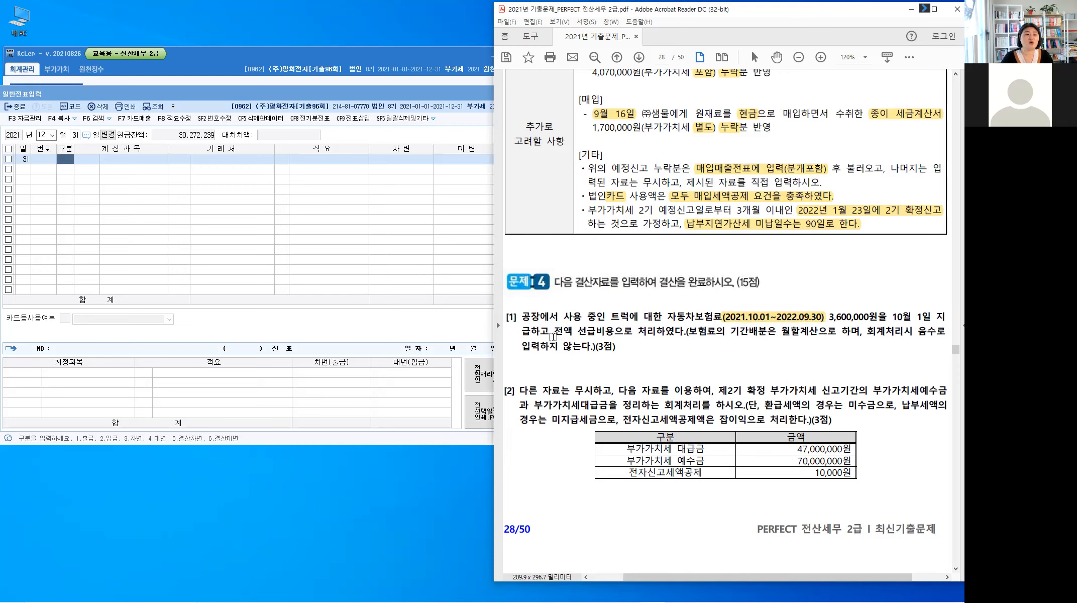
drag(554, 331, 681, 336)
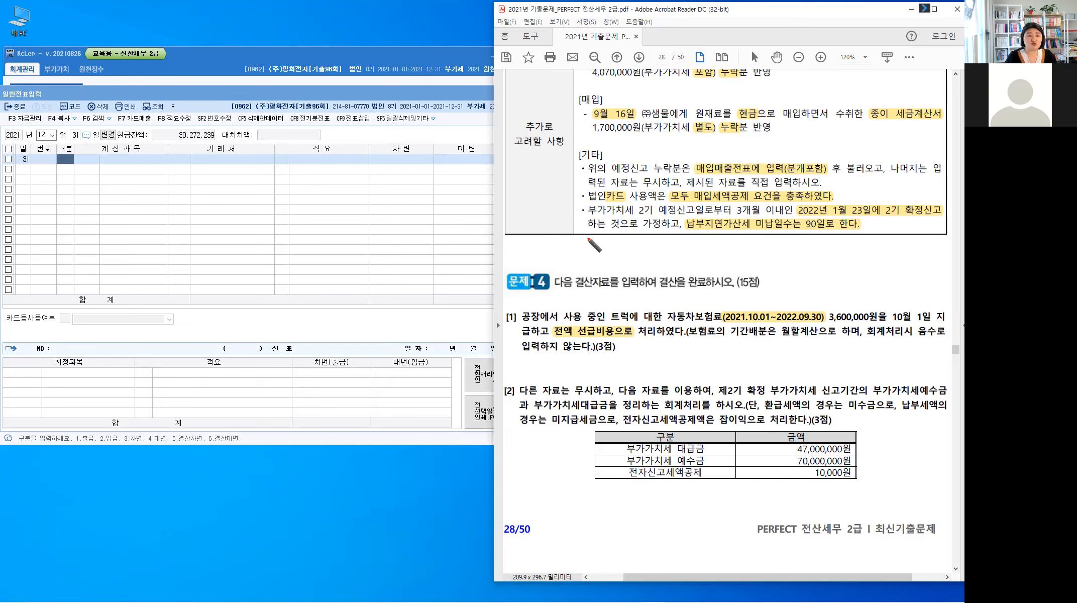
Step: Handwrite a timeline above 문제 4, divided at 12/31, with "경과" over "비용" before the divider
drag(578, 240, 775, 235)
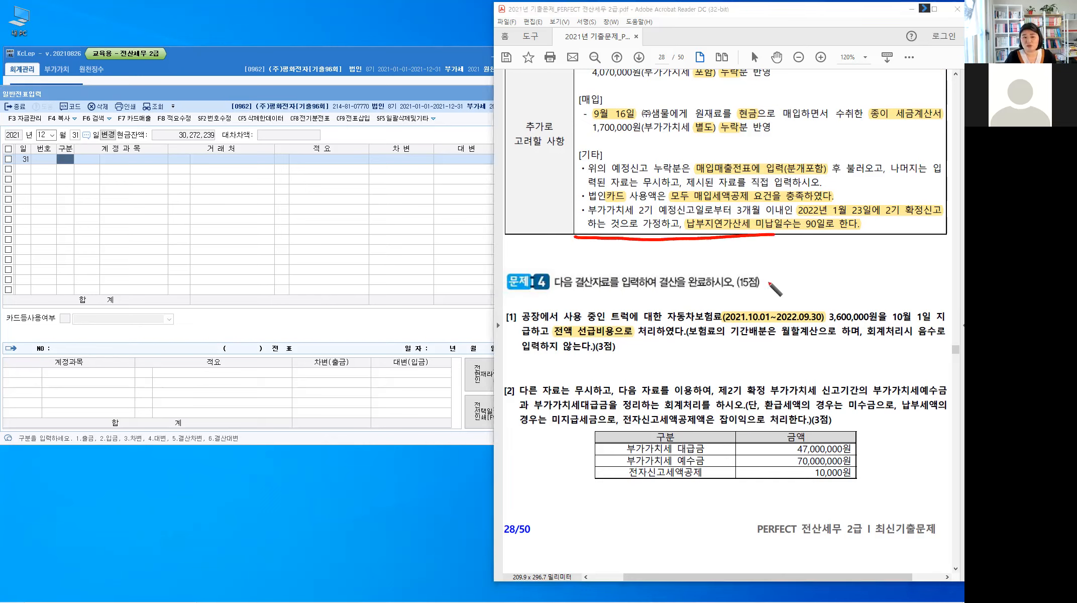
drag(703, 219, 701, 248)
drag(694, 194, 693, 207)
drag(694, 194, 694, 217)
drag(704, 202, 704, 213)
mouse_move(713, 201)
mouse_down()
mouse_move(714, 214)
mouse_move(607, 197)
mouse_move(624, 185)
mouse_up()
drag(631, 178, 639, 182)
drag(635, 184, 652, 178)
drag(647, 179, 647, 184)
drag(638, 185, 655, 185)
drag(634, 213, 656, 218)
drag(650, 222, 650, 223)
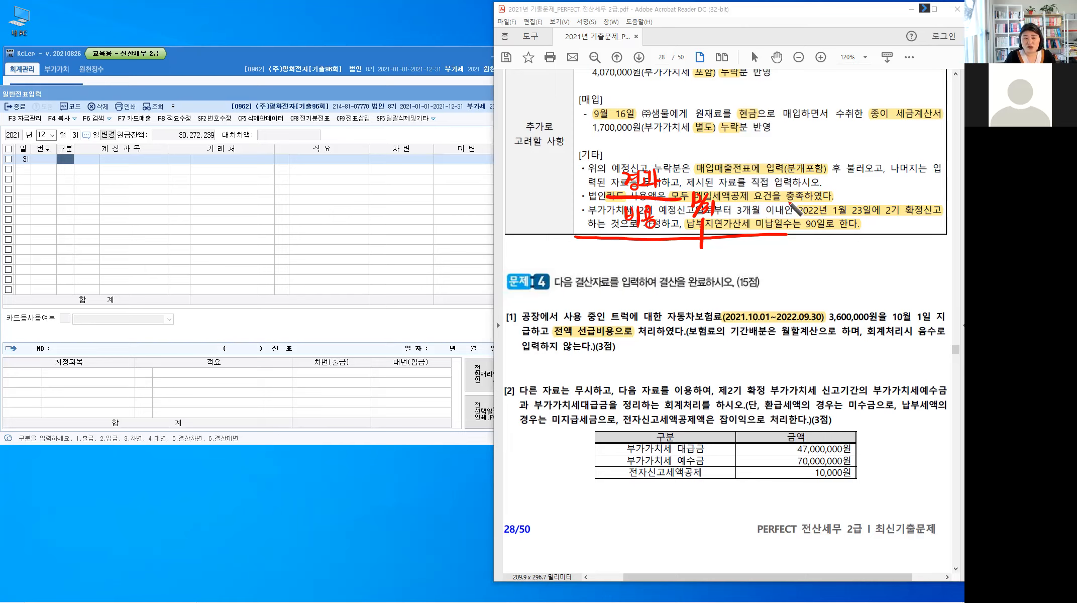
Step: Label the part of the timeline after 12/31 by hand with "차기 미경과" over "선급비용"
drag(723, 202, 788, 200)
drag(746, 155, 740, 170)
drag(746, 164, 761, 163)
drag(763, 156, 746, 194)
drag(750, 180, 757, 181)
drag(758, 176, 756, 189)
drag(760, 179, 765, 185)
drag(761, 190, 769, 189)
drag(770, 175, 771, 195)
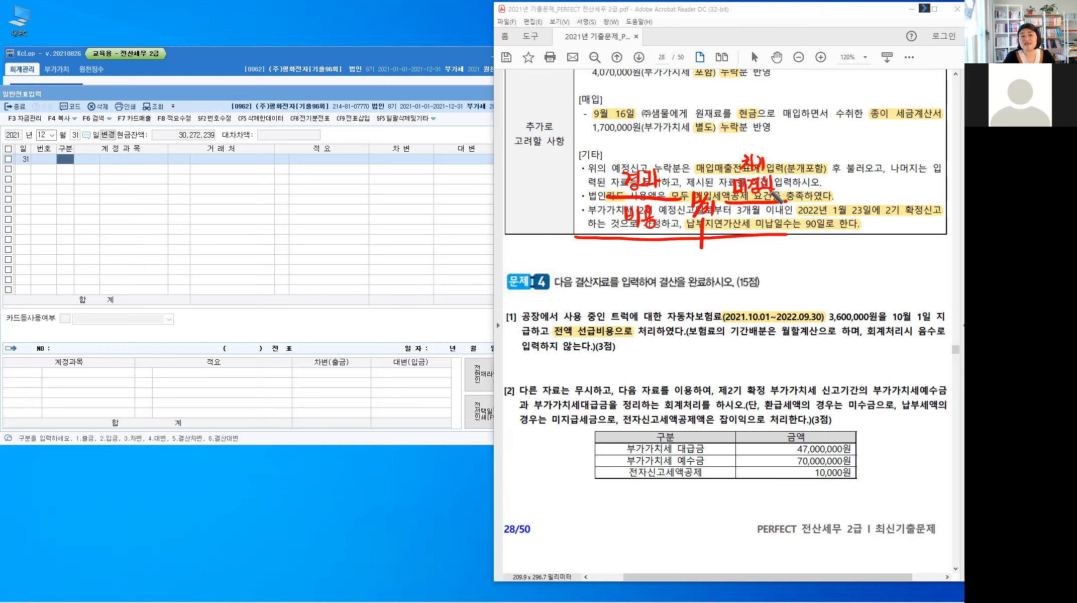
mouse_move(736, 208)
mouse_down()
mouse_move(730, 220)
mouse_move(743, 216)
mouse_up()
drag(743, 208, 744, 222)
mouse_move(733, 222)
mouse_down()
mouse_move(742, 228)
mouse_move(752, 215)
mouse_up()
drag(742, 217, 755, 216)
drag(746, 218, 761, 222)
drag(757, 217, 761, 217)
mouse_move(766, 209)
mouse_down()
mouse_move(766, 226)
mouse_move(772, 210)
mouse_up()
drag(770, 214, 769, 218)
drag(773, 213, 773, 218)
drag(767, 218, 776, 217)
drag(771, 221, 771, 222)
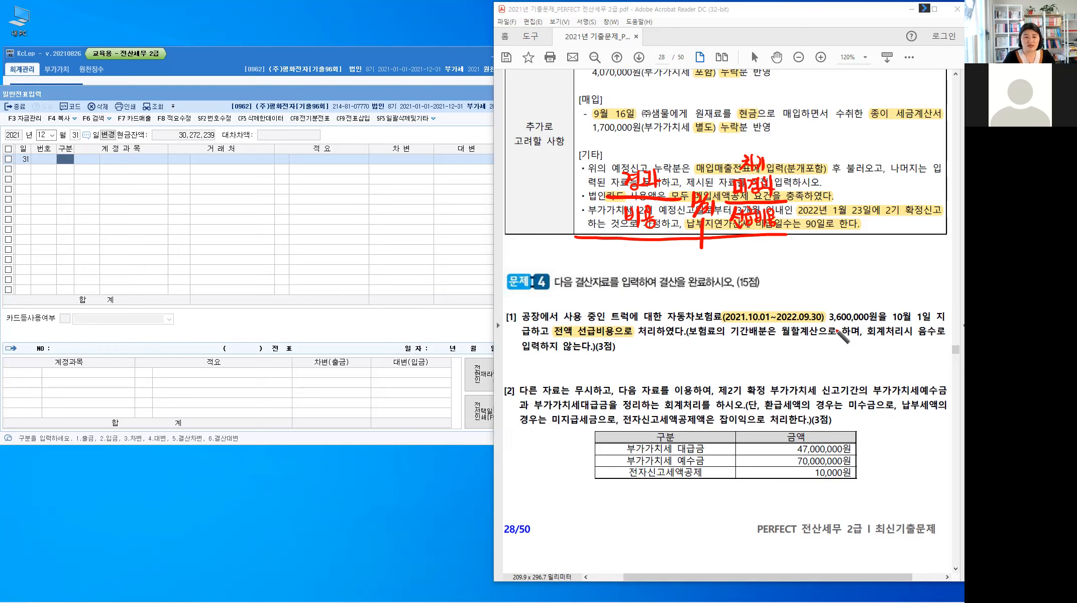
Step: Mark 10/1 and 9/30 on the handwritten timeline, adding "선급비용" below it and "보험료" beside "비용"
mouse_move(612, 230)
mouse_down()
mouse_move(601, 264)
mouse_move(607, 254)
mouse_up()
drag(613, 252, 608, 265)
drag(615, 258, 616, 269)
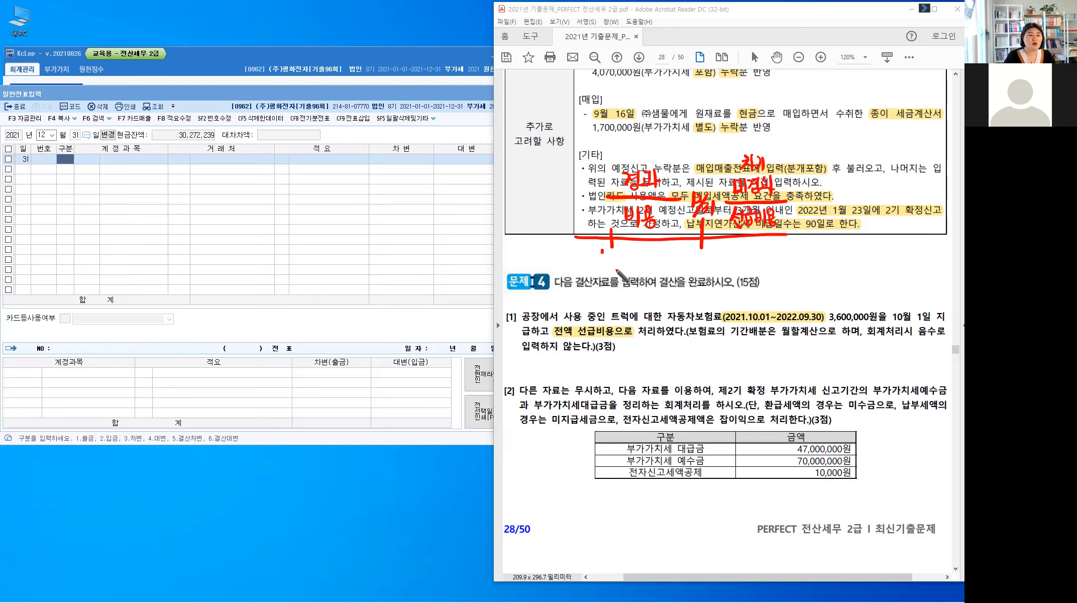
mouse_move(780, 234)
mouse_down()
mouse_move(895, 229)
mouse_move(865, 240)
mouse_move(862, 263)
mouse_move(882, 258)
mouse_up()
click(865, 246)
drag(615, 245, 653, 258)
drag(866, 233, 848, 246)
mouse_move(719, 250)
mouse_down()
mouse_move(714, 266)
mouse_move(753, 265)
mouse_up()
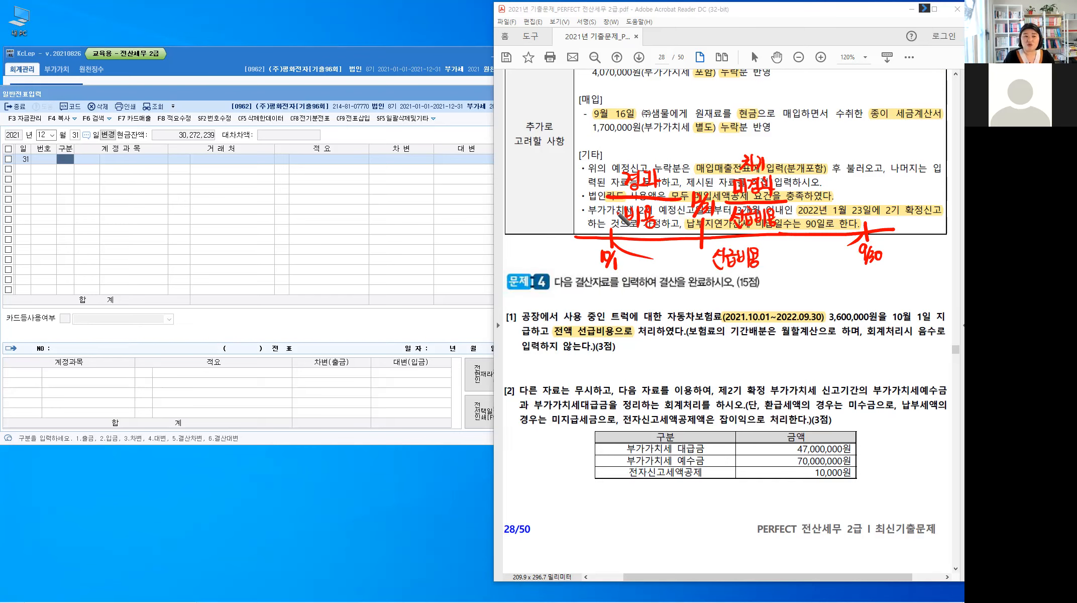
mouse_move(557, 207)
mouse_down()
mouse_move(564, 222)
mouse_move(576, 217)
mouse_up()
drag(568, 218, 577, 224)
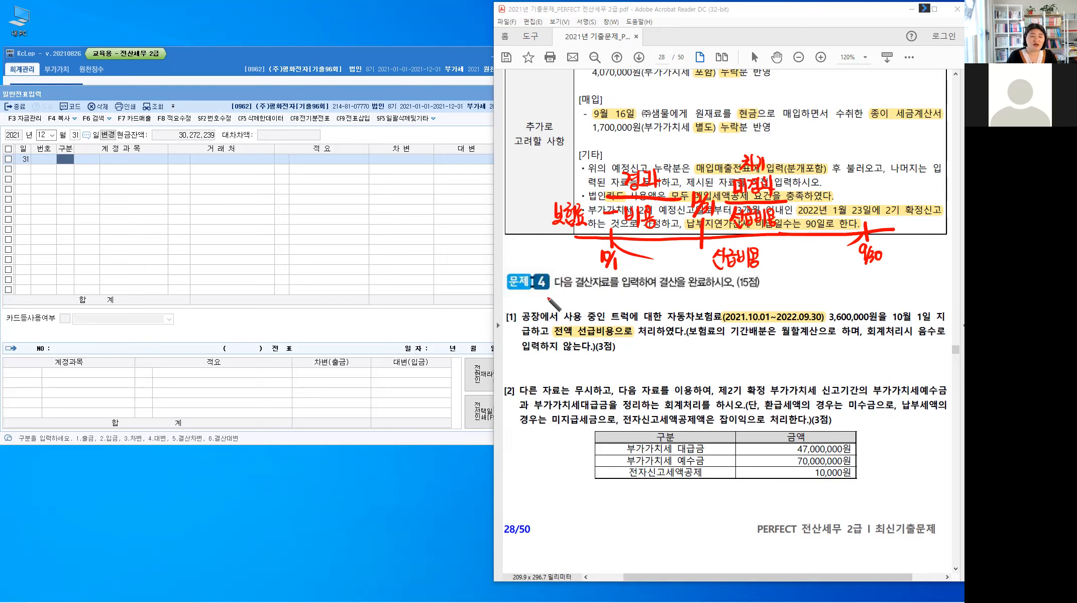
Step: Handwrite the calculation "보험료 = 3,600,000원 × 3/12 = 900,000" above item [1]
drag(546, 292, 551, 301)
drag(543, 308, 554, 306)
drag(556, 295, 562, 294)
drag(567, 291, 571, 305)
drag(576, 298, 576, 305)
drag(568, 307, 613, 303)
click(610, 304)
drag(623, 297, 624, 298)
drag(631, 298, 650, 296)
click(637, 302)
drag(655, 294, 656, 295)
drag(665, 290, 672, 297)
drag(664, 300, 684, 304)
drag(684, 295, 676, 305)
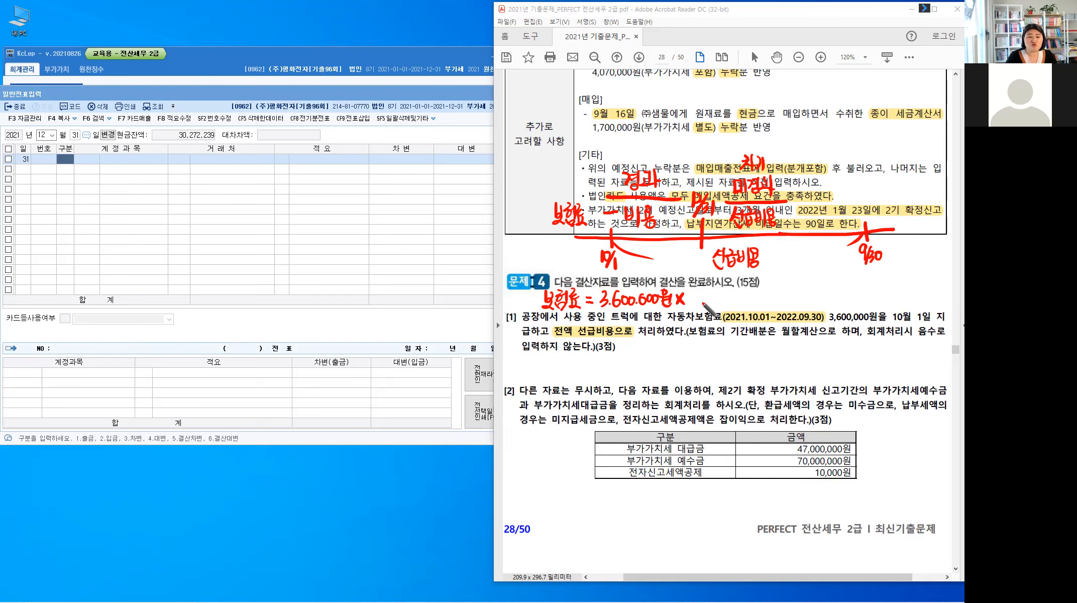
drag(700, 303, 712, 310)
drag(690, 297, 710, 297)
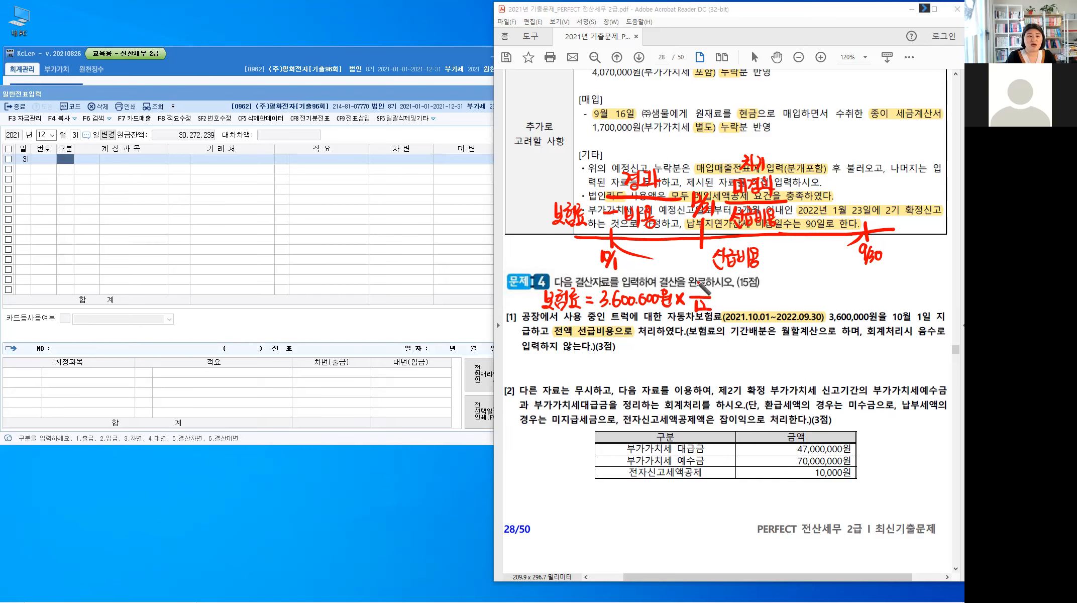
mouse_move(695, 277)
mouse_down()
mouse_move(696, 294)
mouse_move(726, 302)
mouse_up()
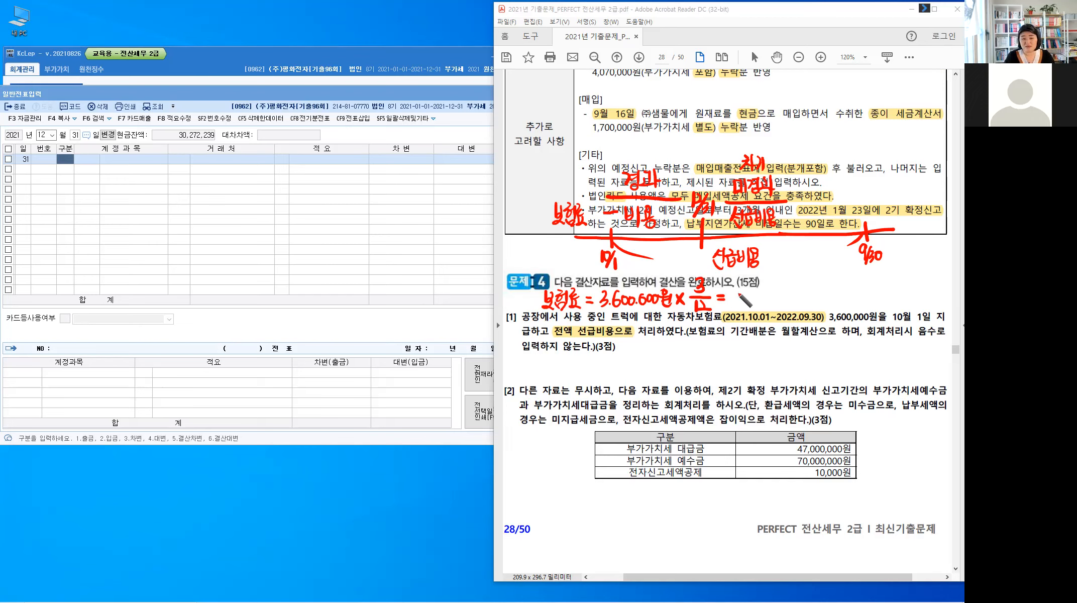
mouse_move(744, 296)
mouse_down()
mouse_move(742, 305)
mouse_move(767, 294)
mouse_up()
click(763, 303)
drag(774, 292, 774, 293)
drag(782, 293, 781, 294)
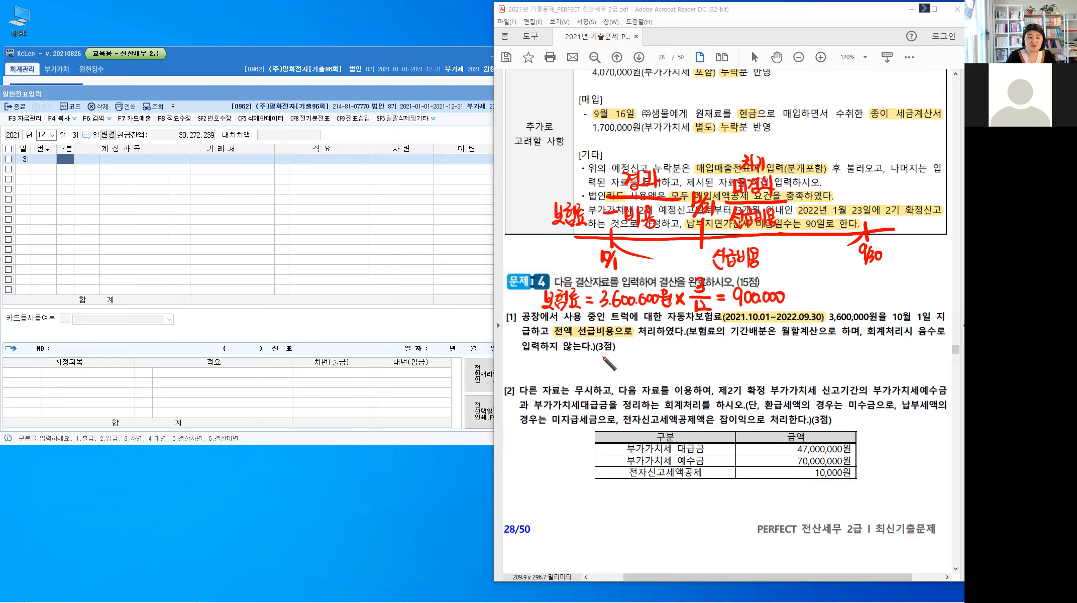
Step: Handwrite the debit side "(차) 보험료(제)" below item [1] and underline "공장" in its text
mouse_move(544, 357)
mouse_down()
mouse_move(542, 373)
mouse_move(553, 359)
mouse_up()
drag(548, 363, 554, 370)
mouse_move(558, 357)
mouse_down()
mouse_move(558, 373)
mouse_move(561, 365)
mouse_up()
mouse_move(563, 357)
mouse_down()
mouse_move(563, 373)
mouse_move(576, 367)
mouse_up()
drag(582, 357, 582, 363)
mouse_move(574, 372)
mouse_down()
mouse_move(593, 360)
mouse_move(592, 371)
mouse_up()
drag(595, 360, 598, 360)
drag(599, 356, 593, 374)
mouse_move(593, 368)
mouse_down()
mouse_move(609, 366)
mouse_move(604, 374)
mouse_up()
drag(608, 368, 609, 374)
drag(601, 374, 613, 374)
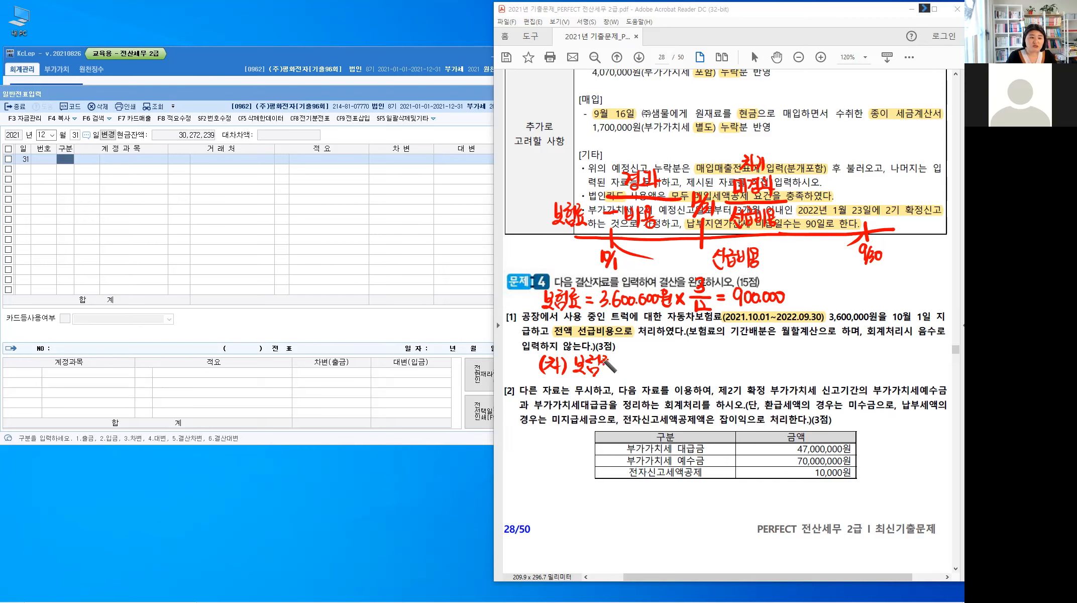
drag(524, 325, 543, 324)
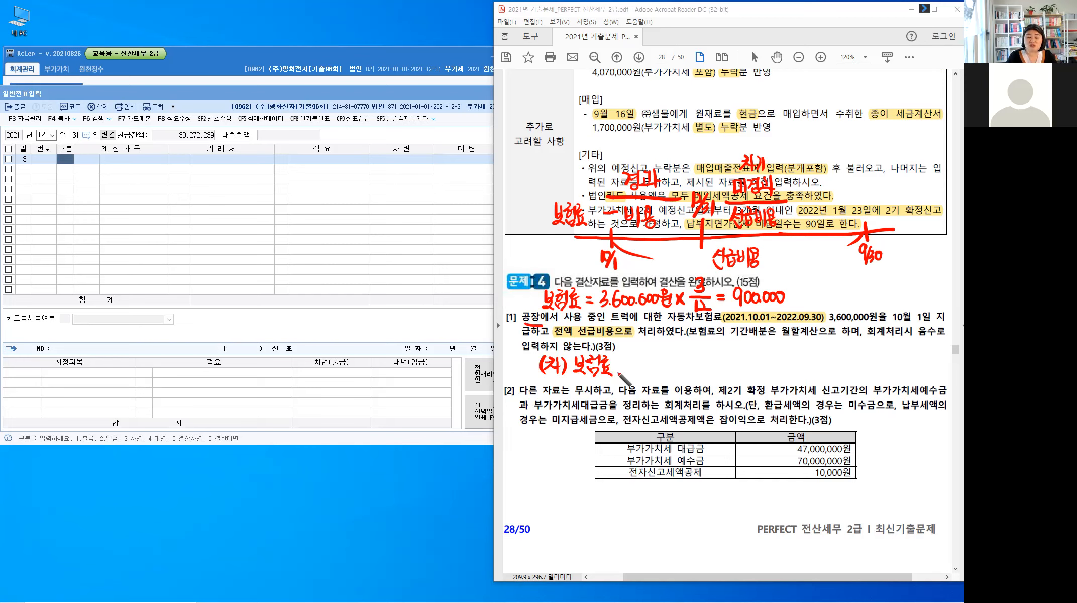
drag(615, 356, 614, 374)
drag(618, 361, 624, 369)
drag(623, 365, 628, 364)
drag(628, 358, 628, 370)
drag(632, 357, 635, 374)
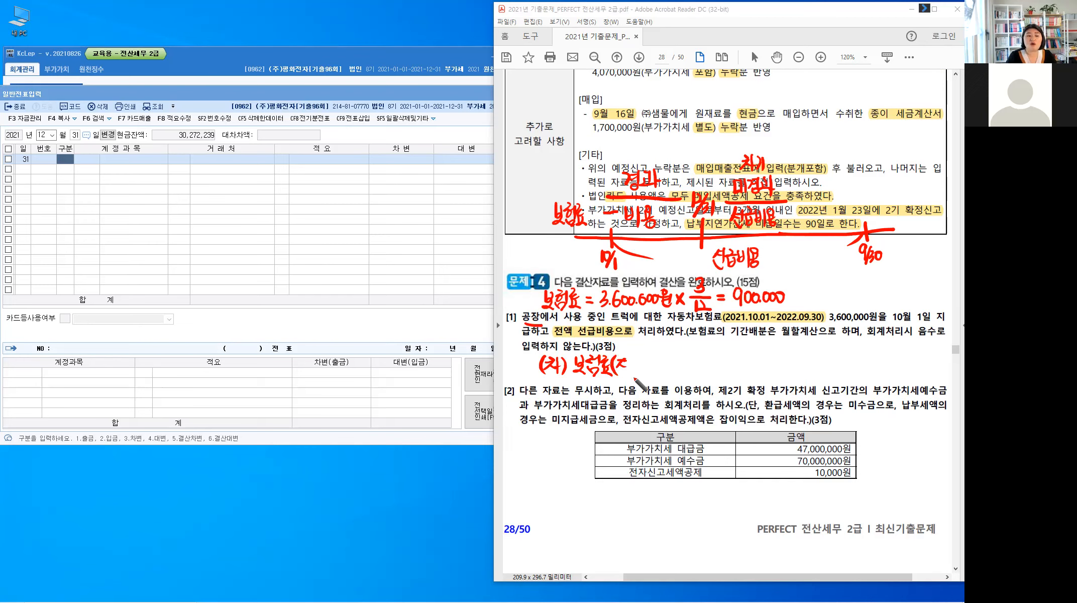
Step: Handwrite the credit side "(대) 선급비용" below item [1]
mouse_move(744, 356)
mouse_down()
mouse_move(744, 371)
mouse_move(755, 358)
mouse_up()
drag(749, 359, 759, 367)
drag(759, 362, 764, 370)
mouse_move(769, 355)
mouse_down()
mouse_move(769, 371)
mouse_move(790, 364)
mouse_up()
drag(790, 360, 795, 359)
drag(796, 355, 805, 372)
drag(800, 358, 808, 362)
drag(799, 365, 801, 374)
drag(806, 364, 810, 369)
drag(817, 357, 816, 368)
mouse_move(821, 355)
mouse_down()
mouse_move(822, 376)
mouse_move(828, 358)
mouse_up()
drag(823, 365, 838, 365)
drag(832, 369, 833, 372)
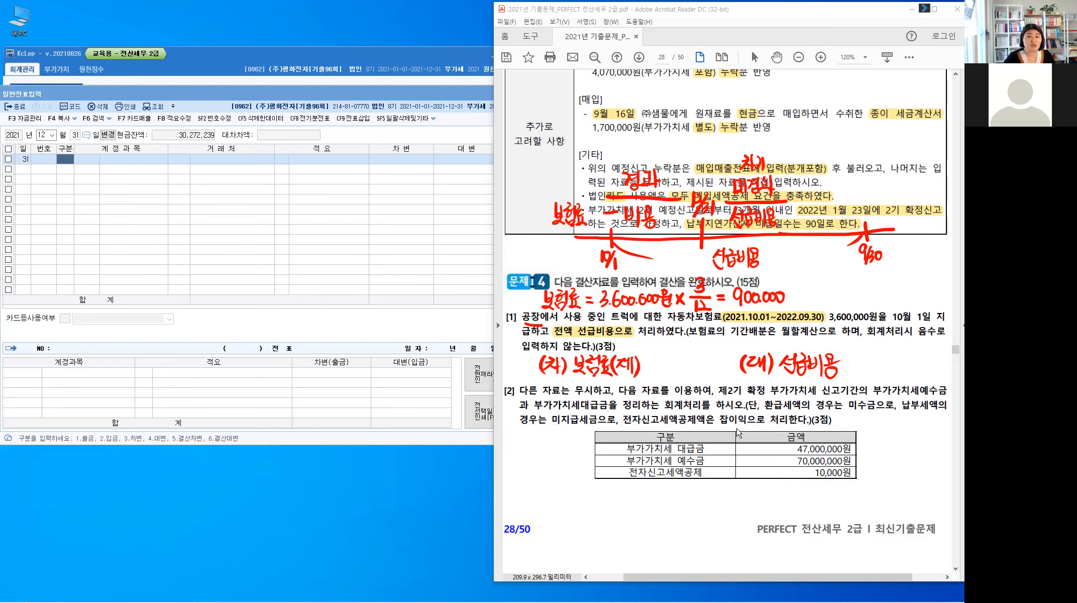
Step: In 일반전표입력, enter the December 31 debit line for account 0521 보험료 with amount 900,000
click(68, 163)
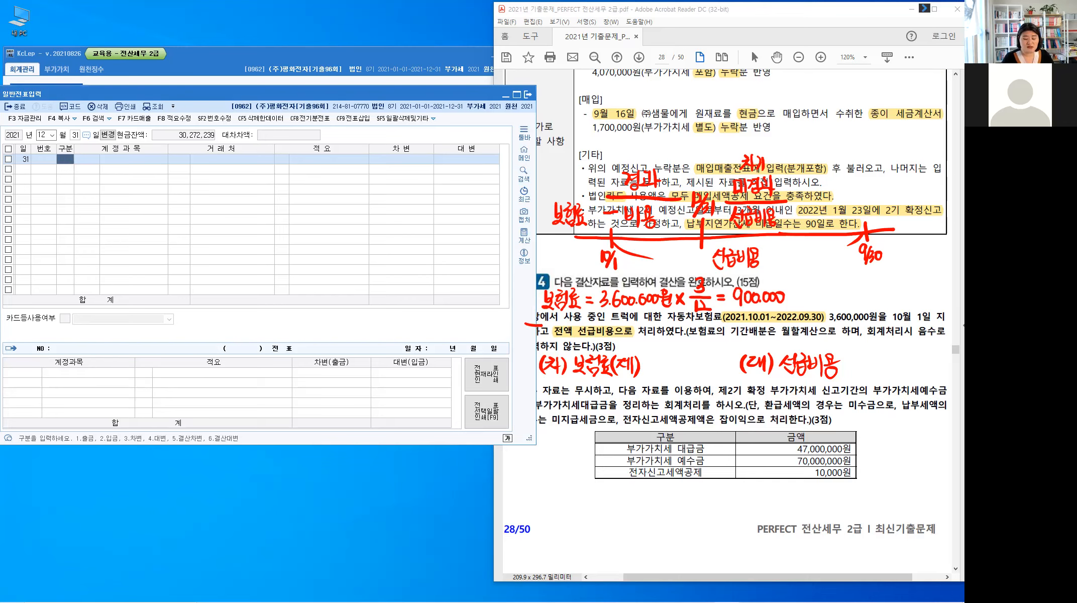
key(Return)
text(521)
key(Return)
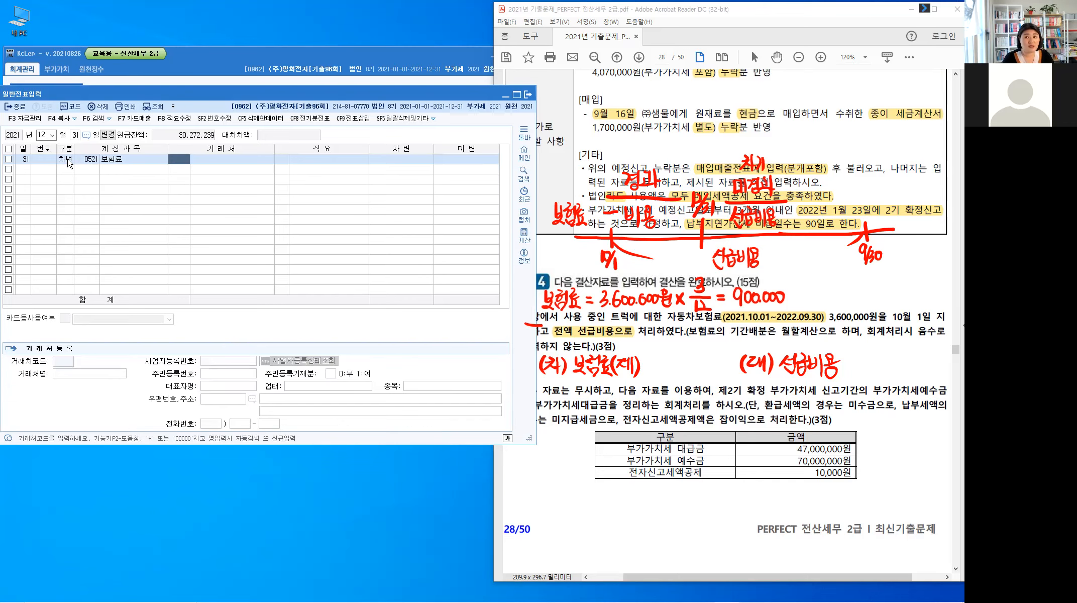
key(Return)
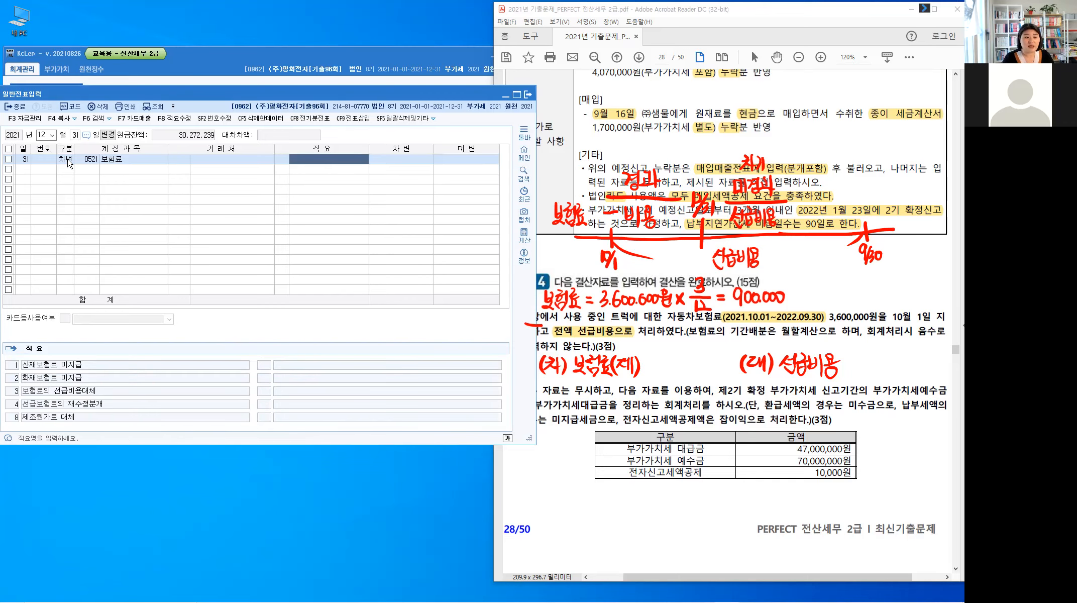
key(Return)
text(90)
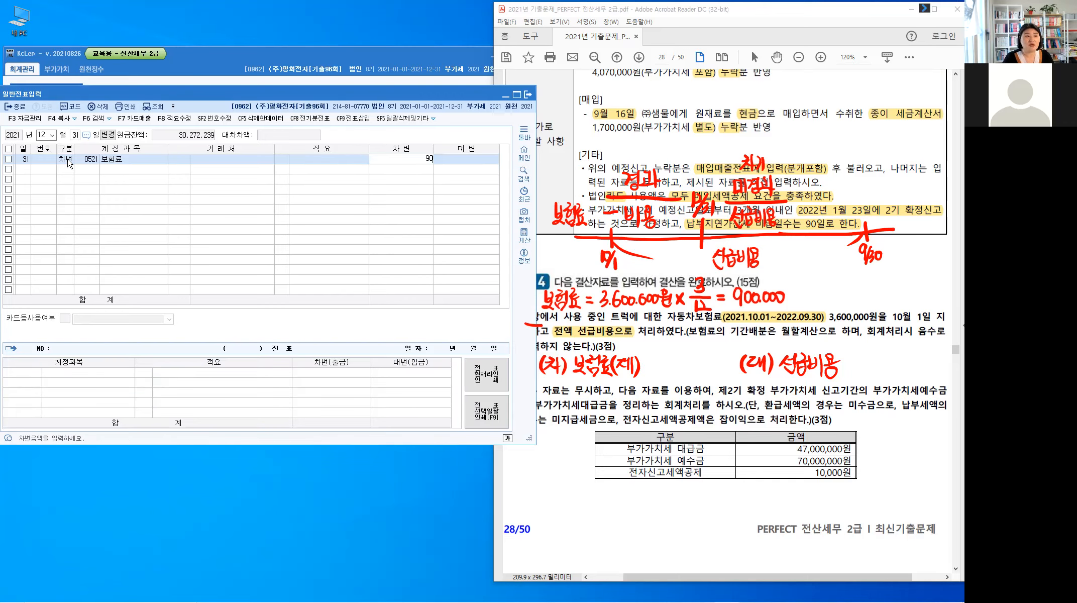
text(0,000)
key(Return)
key(Return)
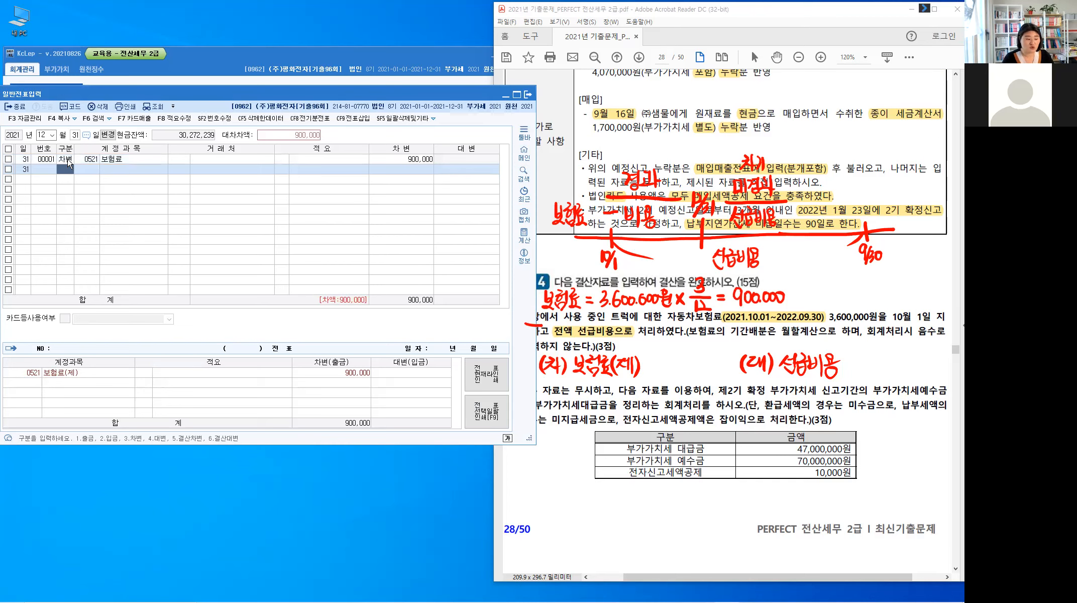
Step: Complete the voucher with a credit line for account 0133 선급비용 of 900,000, leaving 거래처 and 적요 empty
text(4)
key(Return)
text(선급)
key(Return)
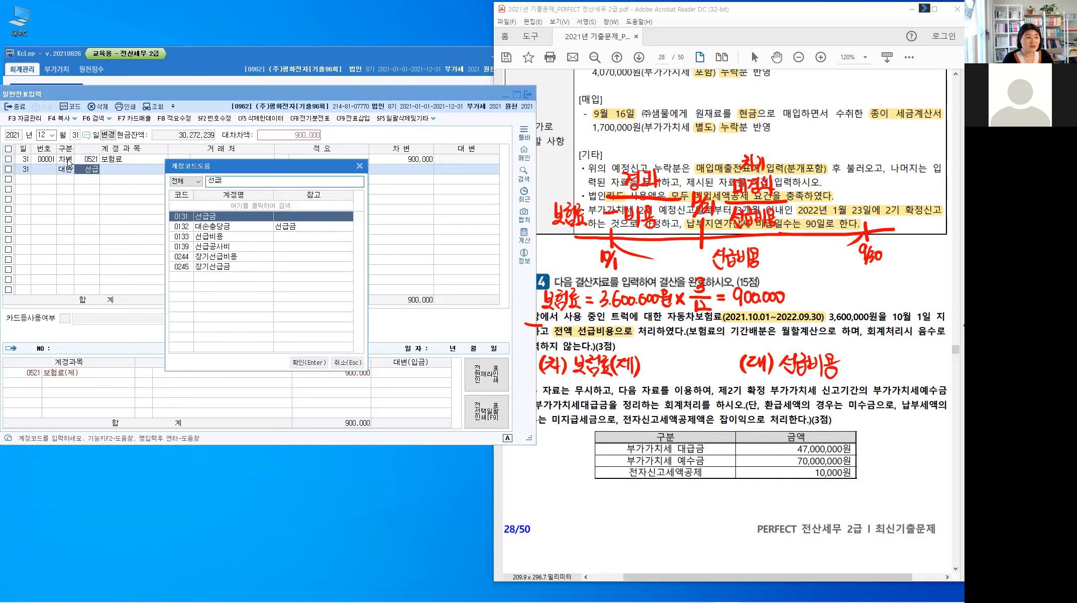
key(Escape)
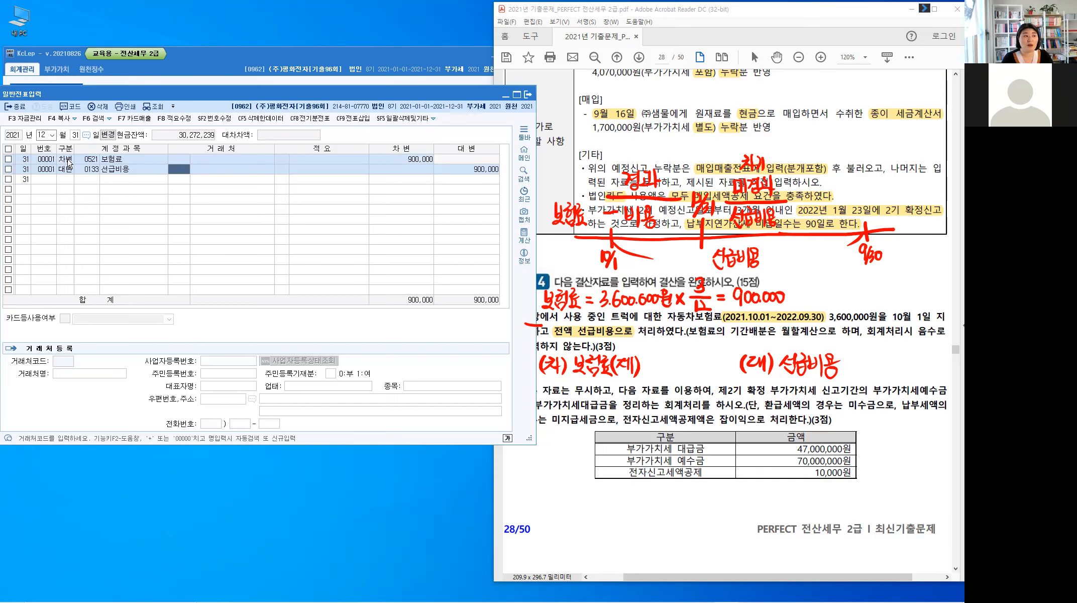
key(Return)
key(Return)
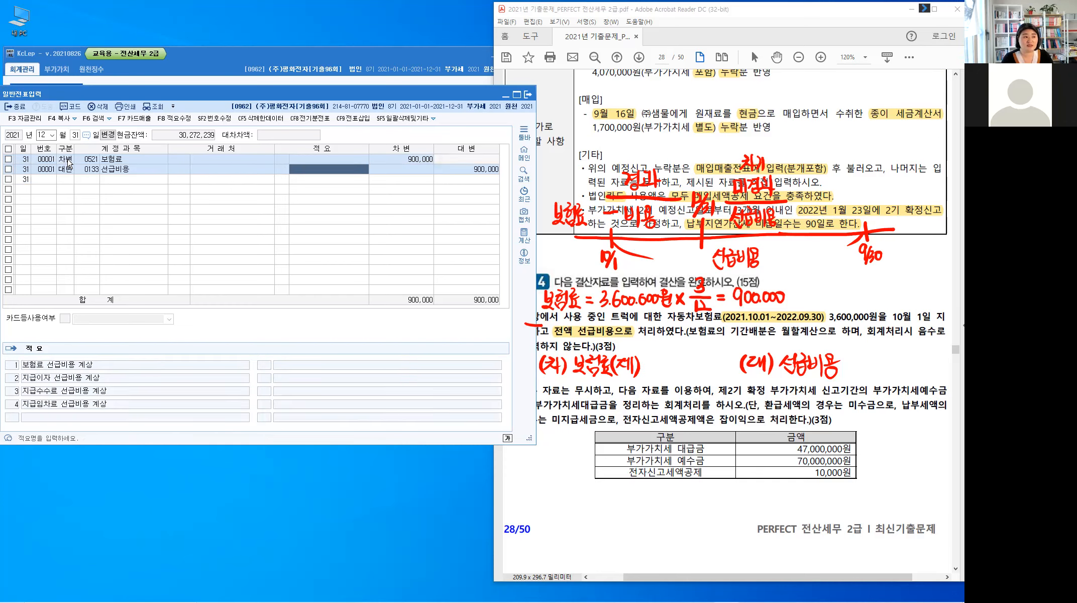
key(Return)
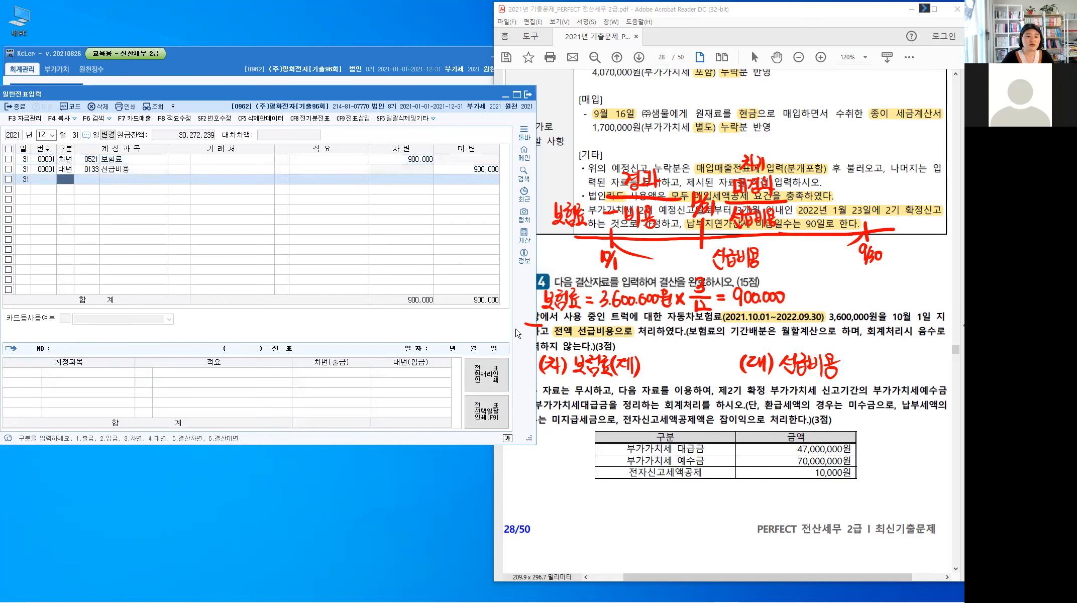
Step: Clear the handwriting from the problem PDF and highlight "다른", "무시", "미수", "미지급세" and "잡이익" in item [2]
click(645, 374)
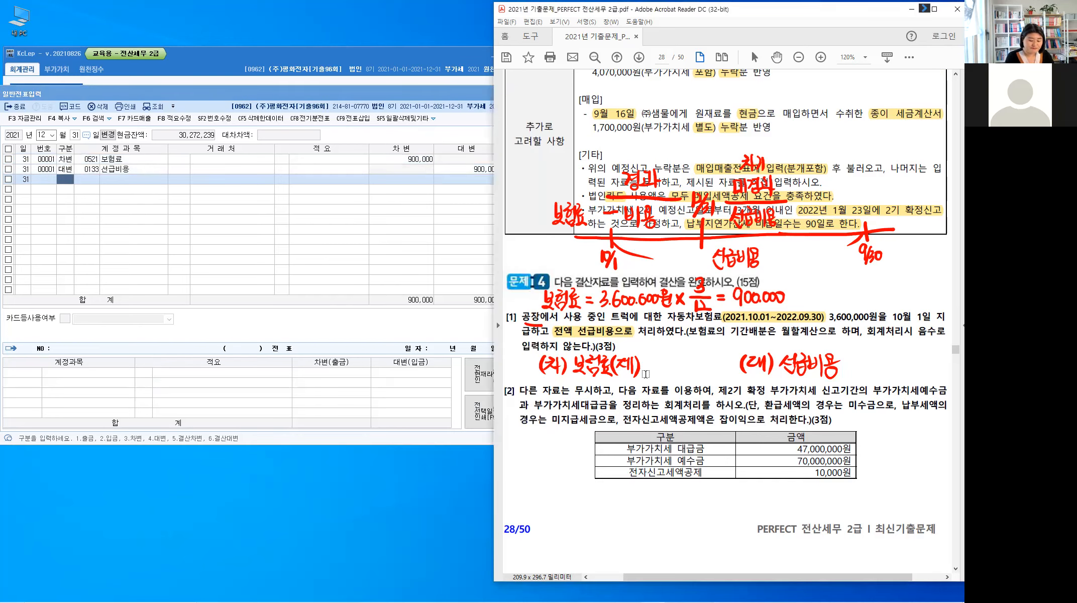
key(Escape)
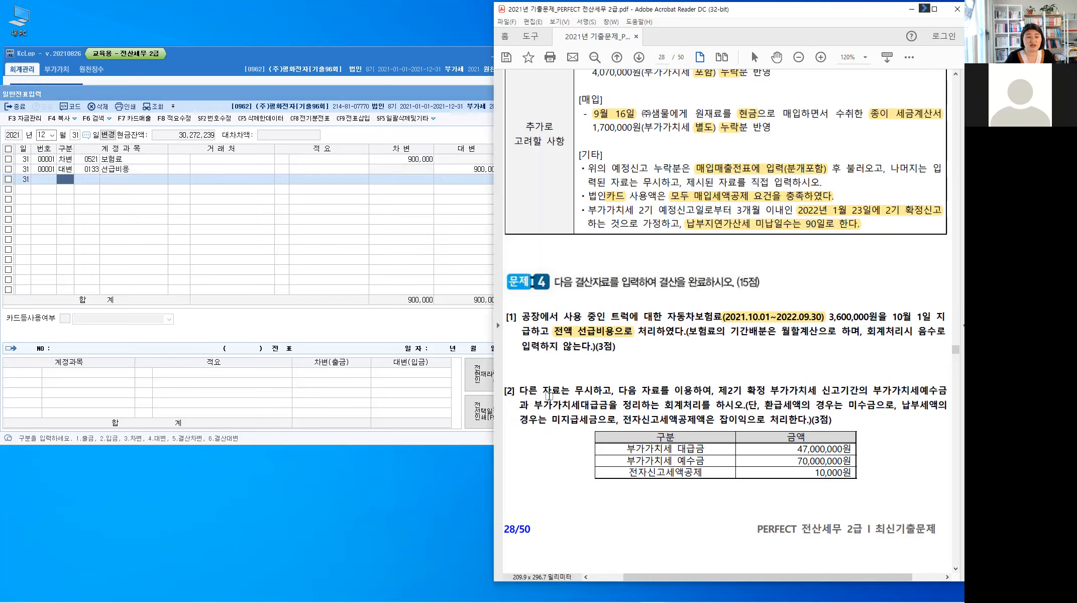
drag(520, 390, 590, 390)
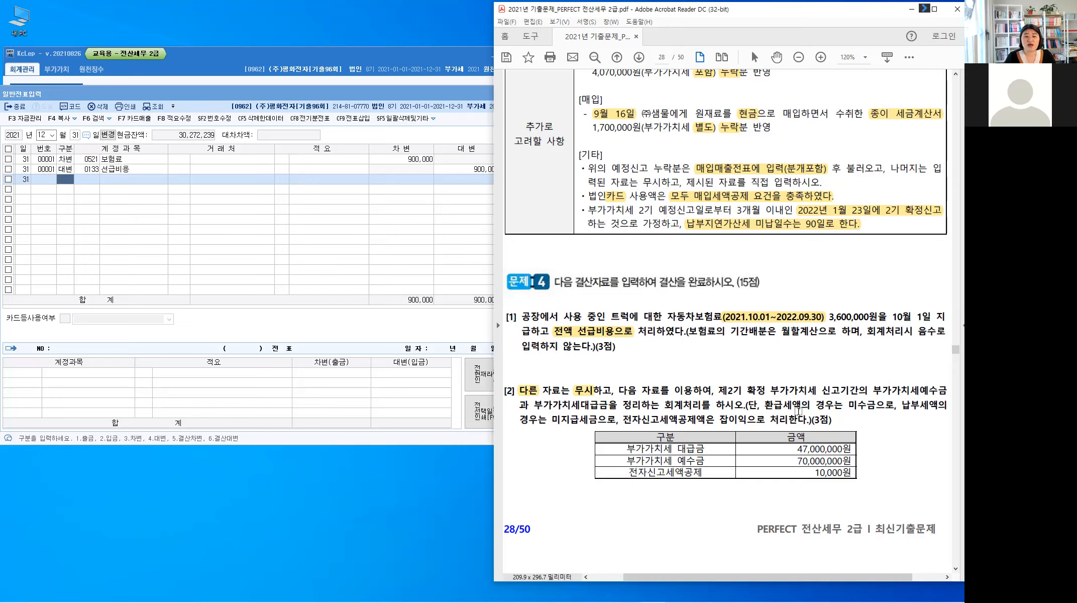
drag(847, 404, 869, 405)
drag(552, 419, 582, 419)
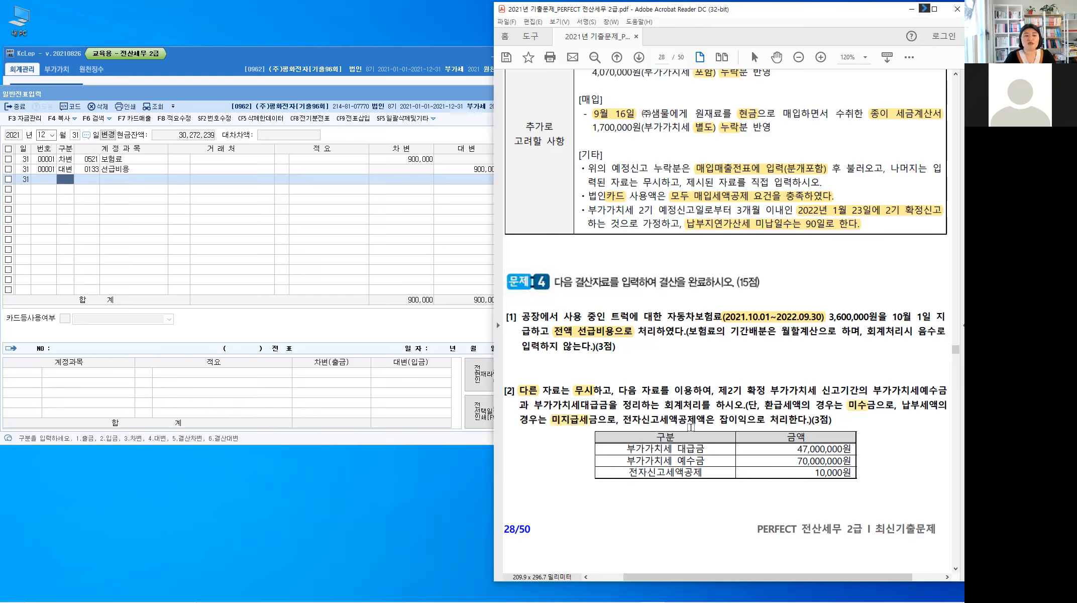
drag(719, 419, 748, 424)
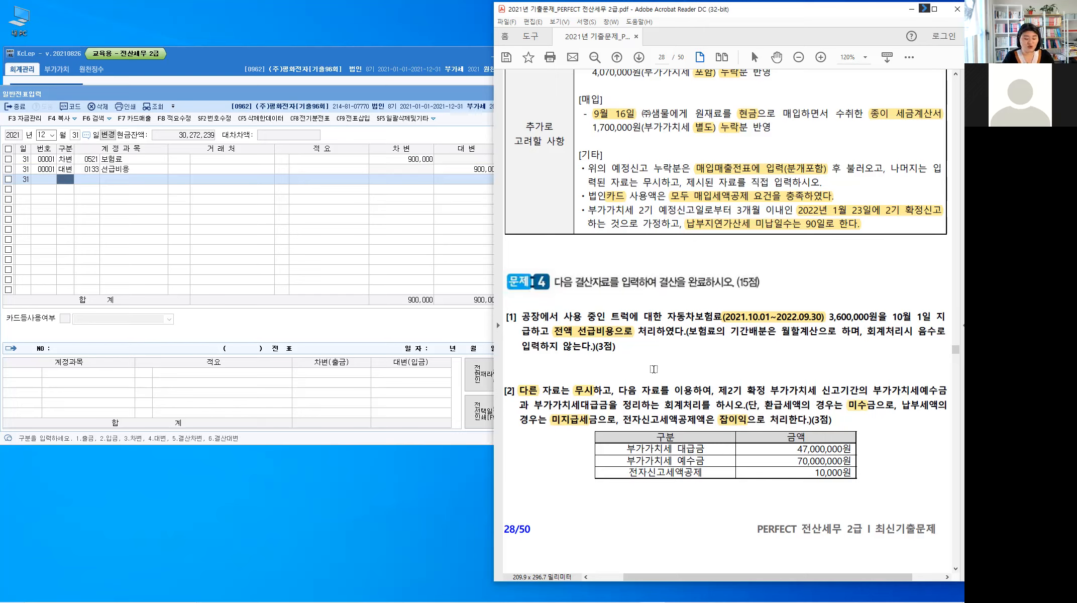
Step: Handwrite the debit side "(차)부·예 70.0.0" above item [2] in the problem PDF
key(alt)
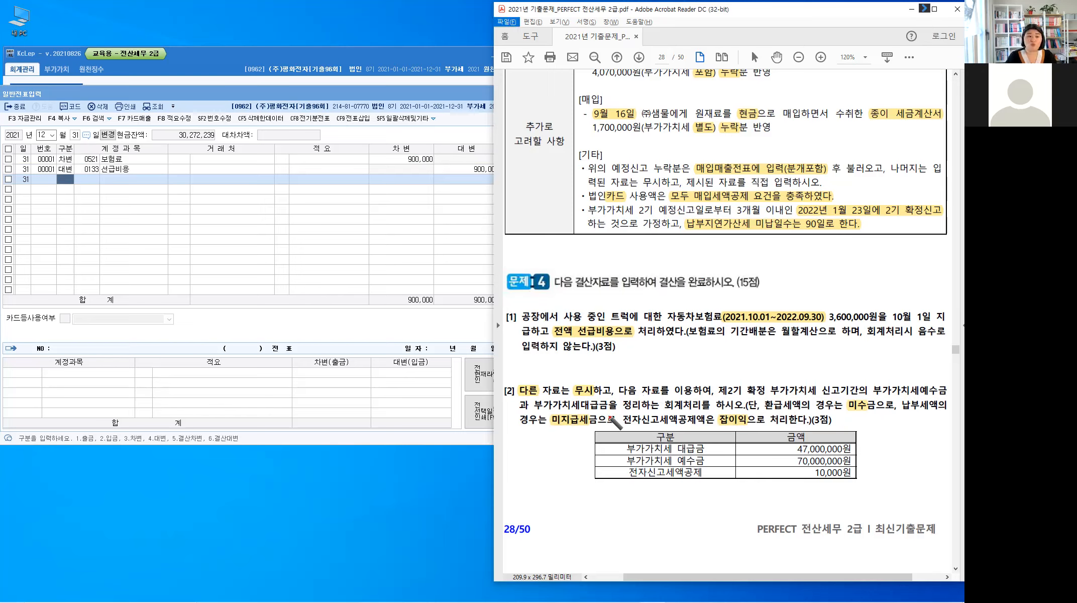
mouse_move(532, 383)
mouse_down()
mouse_move(551, 360)
mouse_move(570, 372)
mouse_up()
mouse_move(575, 356)
mouse_down()
mouse_move(575, 372)
mouse_move(593, 354)
mouse_move(595, 364)
mouse_up()
drag(588, 365, 601, 365)
drag(608, 359, 606, 364)
drag(613, 356, 619, 373)
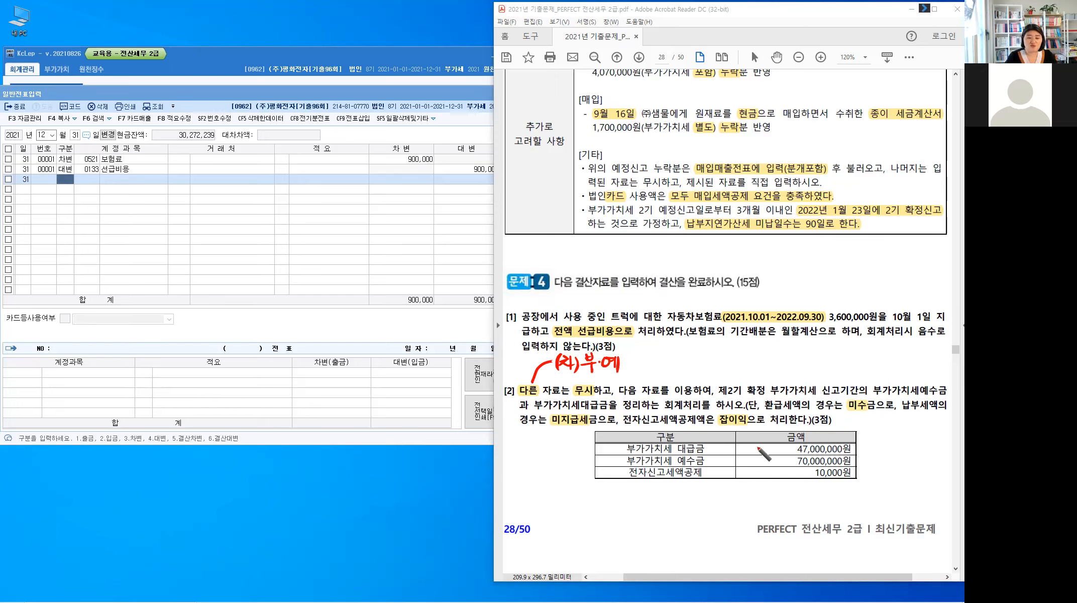
drag(636, 370, 642, 380)
mouse_move(647, 369)
mouse_down()
mouse_move(653, 377)
mouse_move(647, 357)
mouse_up()
click(655, 367)
drag(660, 357, 661, 357)
click(671, 367)
drag(675, 358, 676, 357)
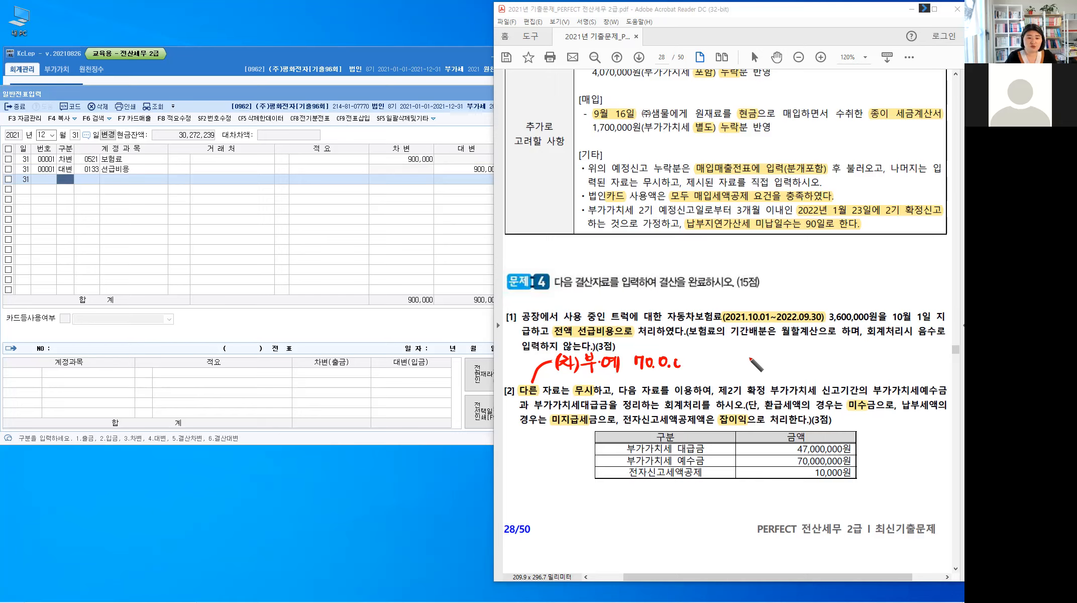
Step: Handwrite the credit side "(대)부·대 47.0.0" on the same row above item [2]
mouse_move(745, 352)
mouse_down()
mouse_move(742, 365)
mouse_move(754, 361)
mouse_up()
drag(757, 354, 757, 363)
drag(760, 353, 759, 364)
mouse_move(764, 353)
mouse_down()
mouse_move(768, 365)
mouse_move(781, 357)
mouse_up()
drag(775, 354, 787, 358)
drag(780, 360, 800, 363)
click(789, 355)
drag(803, 352, 803, 363)
mouse_move(804, 357)
mouse_down()
mouse_move(858, 364)
mouse_move(872, 353)
mouse_up()
click(865, 361)
click(878, 360)
drag(886, 352, 886, 352)
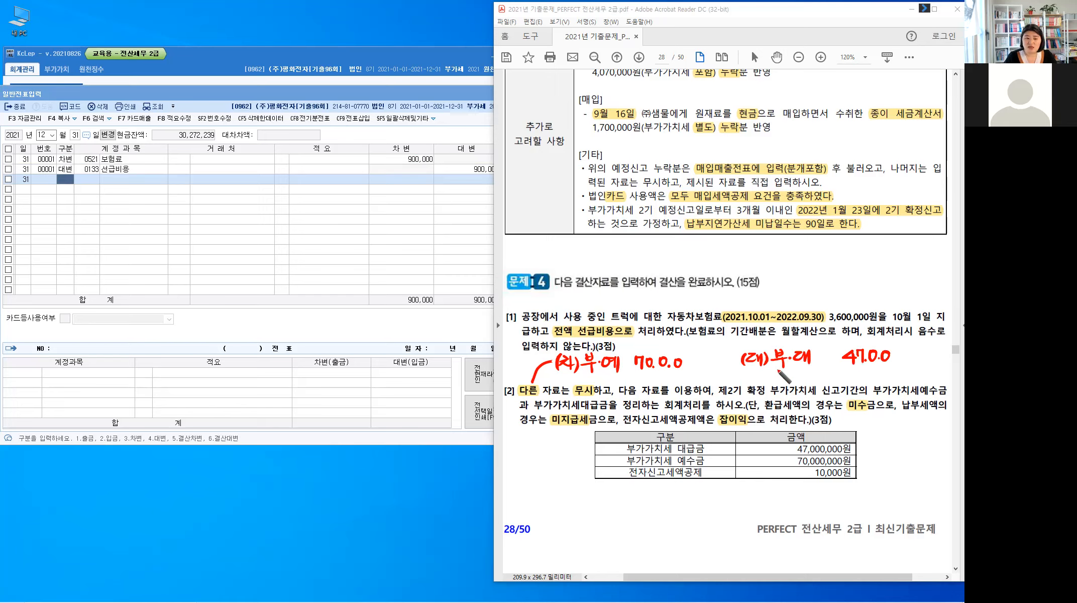
Step: Add a second handwritten credit row "잡이익 10.0" beneath the "부·대" row
mouse_move(777, 367)
mouse_down()
mouse_move(790, 372)
mouse_move(780, 382)
mouse_up()
drag(788, 376, 787, 379)
drag(781, 383, 795, 373)
drag(799, 370, 800, 383)
drag(807, 369, 810, 383)
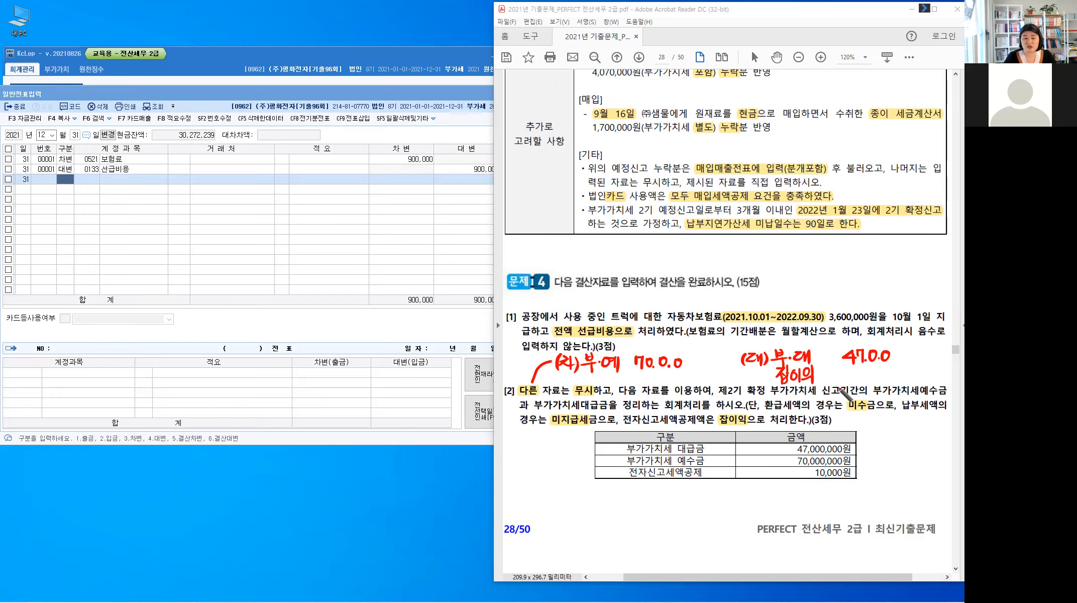
mouse_move(866, 370)
mouse_down()
mouse_move(865, 380)
mouse_move(885, 371)
mouse_up()
click(880, 380)
click(885, 375)
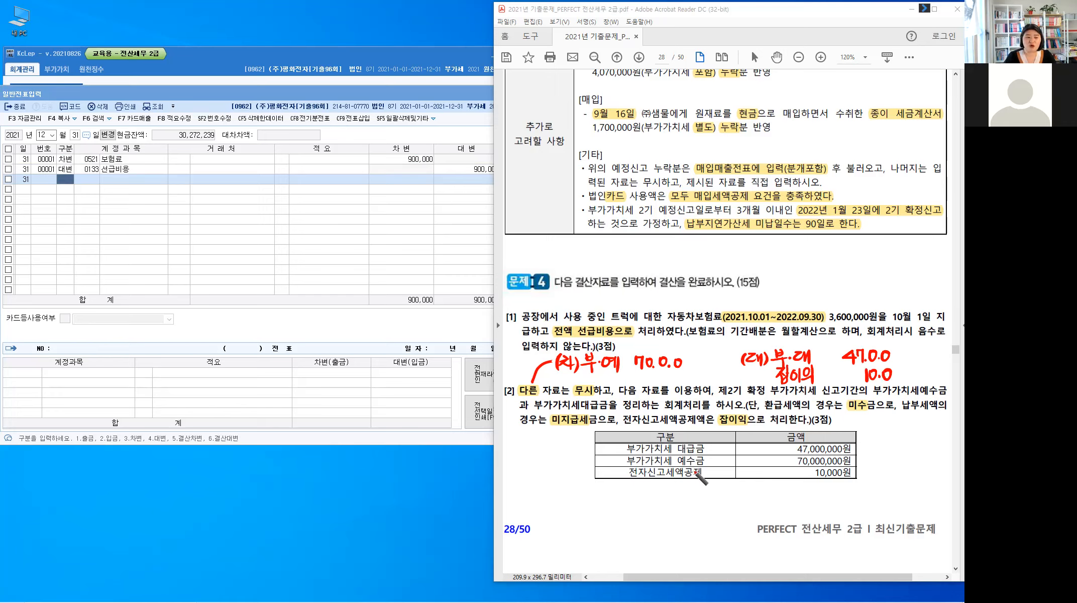
Step: Mark "예수금" and "미지급세금" in item [2] and handwrite the credit "미지급세금 22.990.0" above the "부·대" row
drag(693, 477, 695, 476)
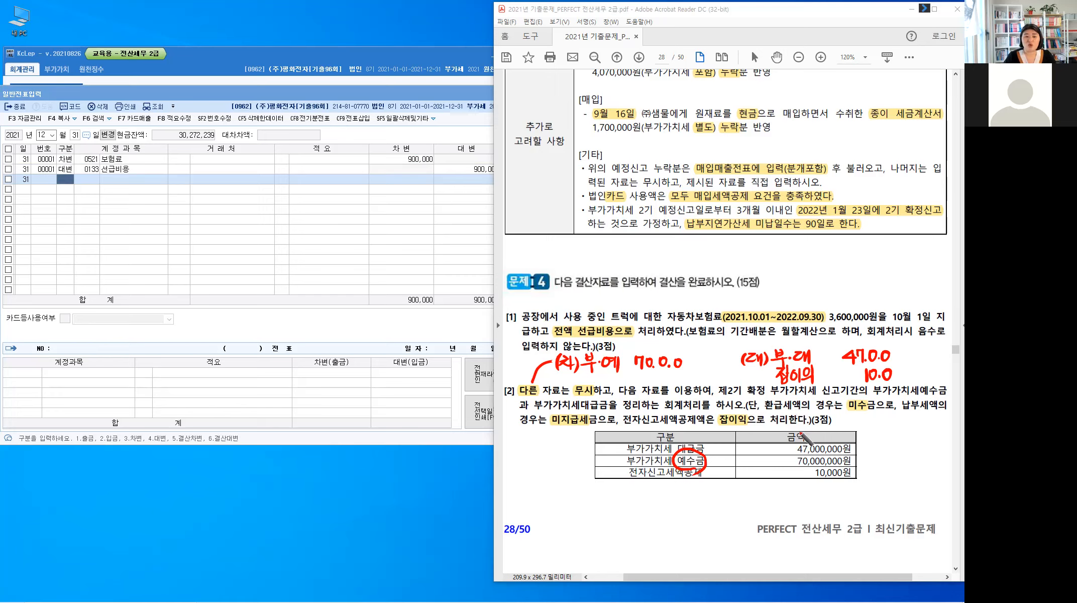
drag(551, 427, 596, 429)
mouse_move(772, 336)
mouse_down()
mouse_move(823, 344)
mouse_move(813, 334)
mouse_move(834, 358)
mouse_move(831, 339)
mouse_up()
drag(820, 341, 832, 347)
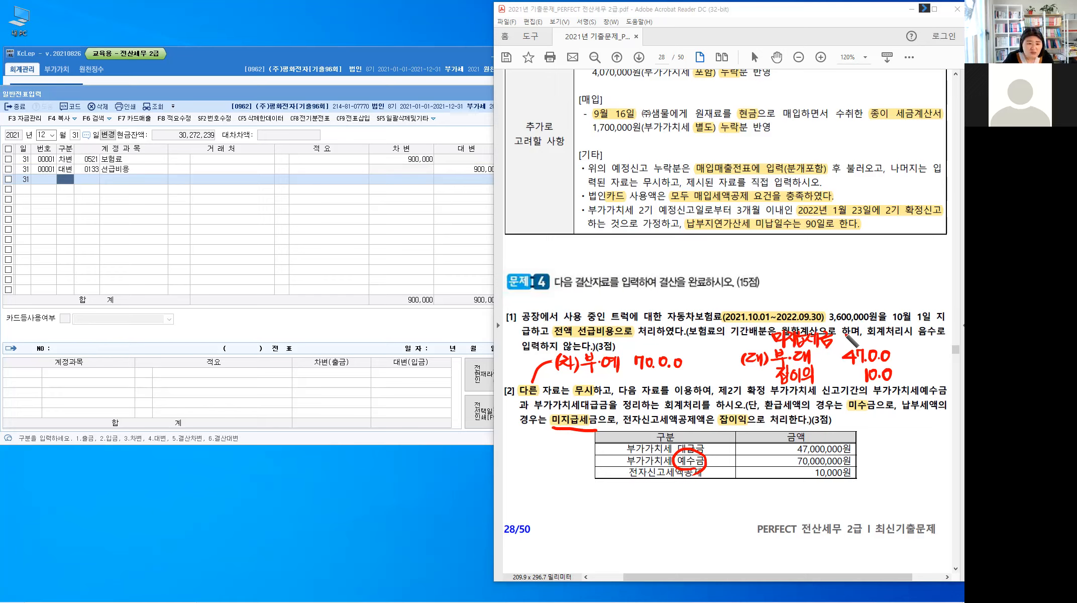
drag(838, 336, 877, 344)
click(866, 344)
drag(885, 335, 884, 344)
drag(890, 335, 907, 330)
click(900, 343)
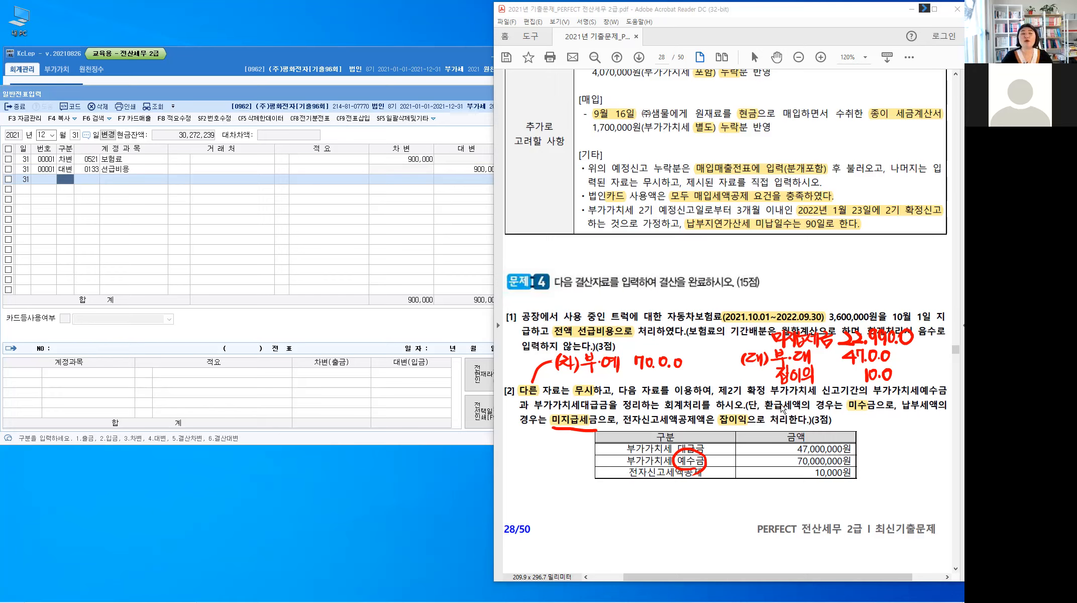
Step: In 일반전표입력, enter a December 31 debit line for account 0255 부가세예수금 with amount 70,000,000
click(65, 182)
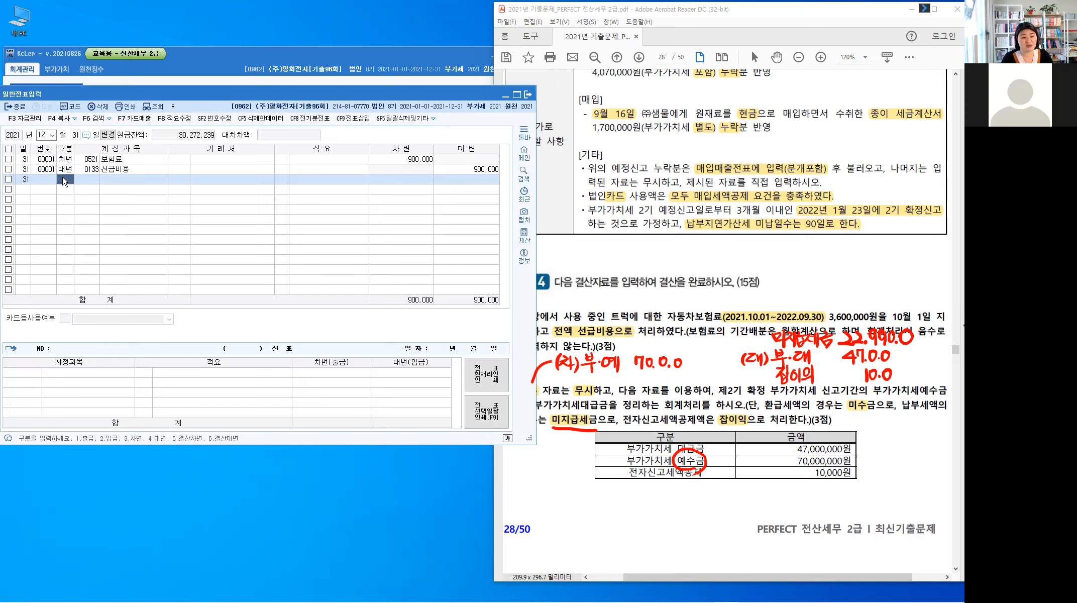
text(3)
key(Return)
text(255)
key(Return)
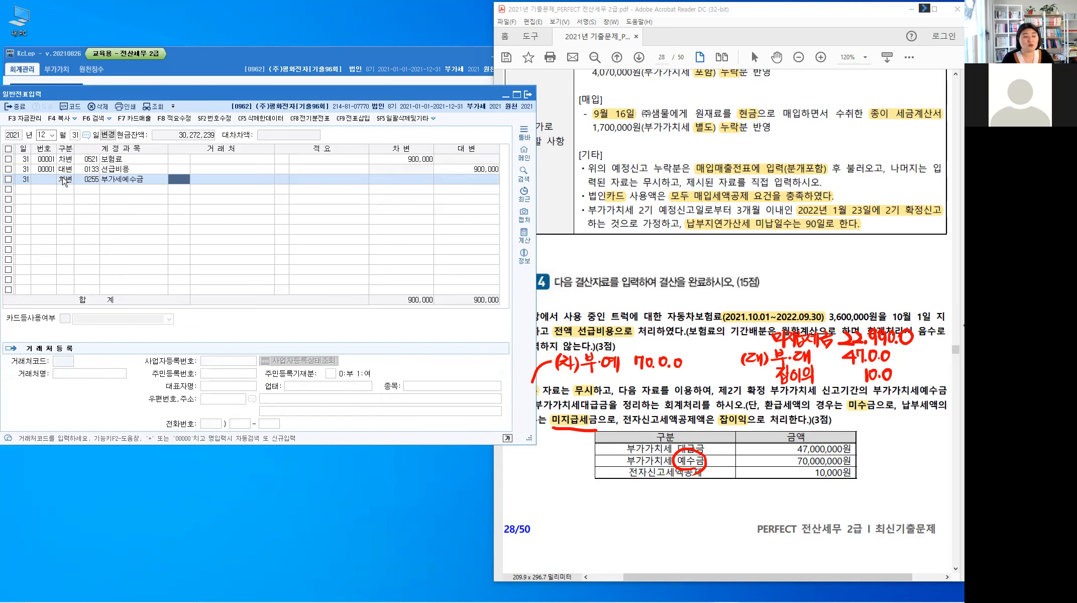
key(Return)
key(Return)
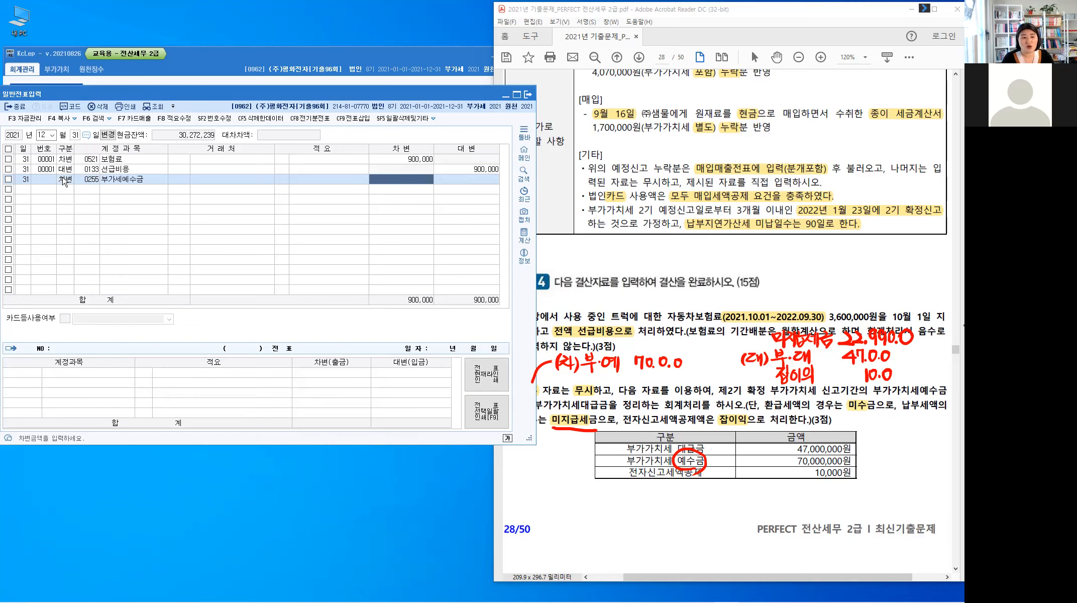
text(70000000)
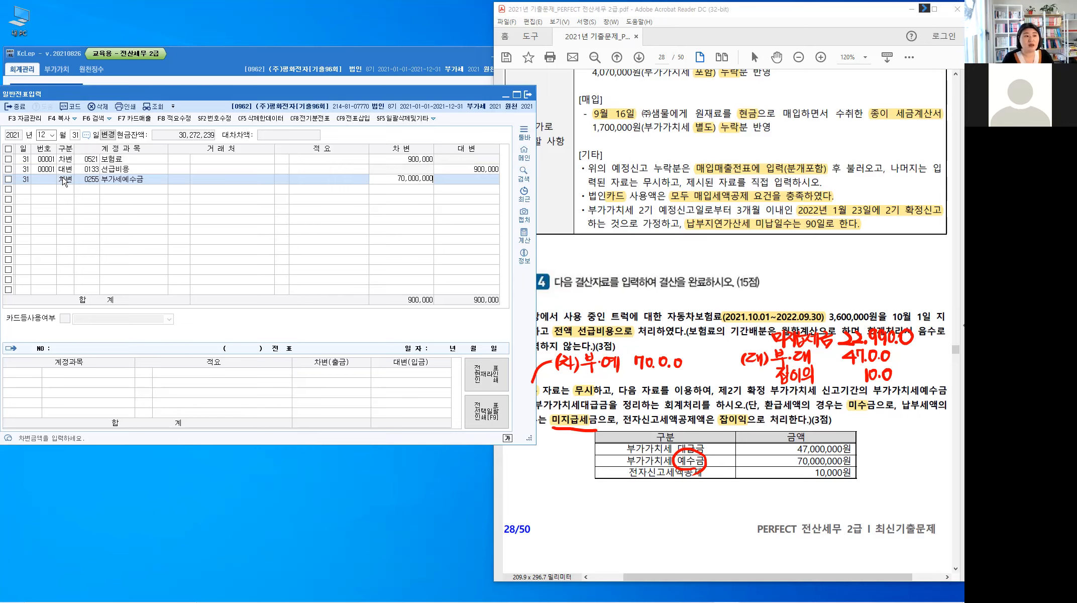
key(Return)
key(Return)
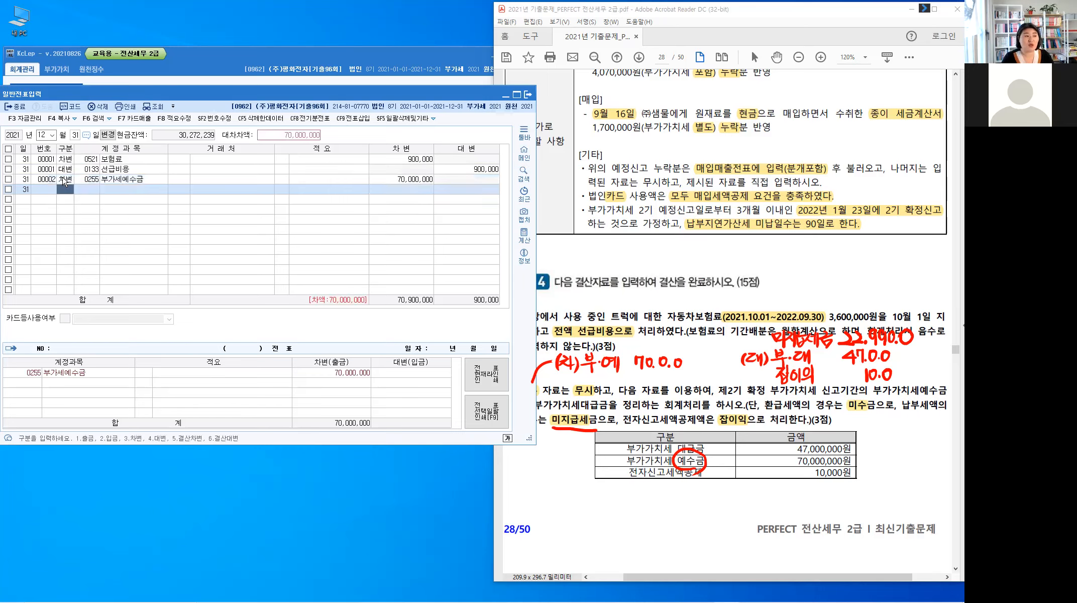
Step: Add a credit line for account 0135 부가세대급금 with amount 47,000,000, leaving 거래처 and 적요 empty
text(4135)
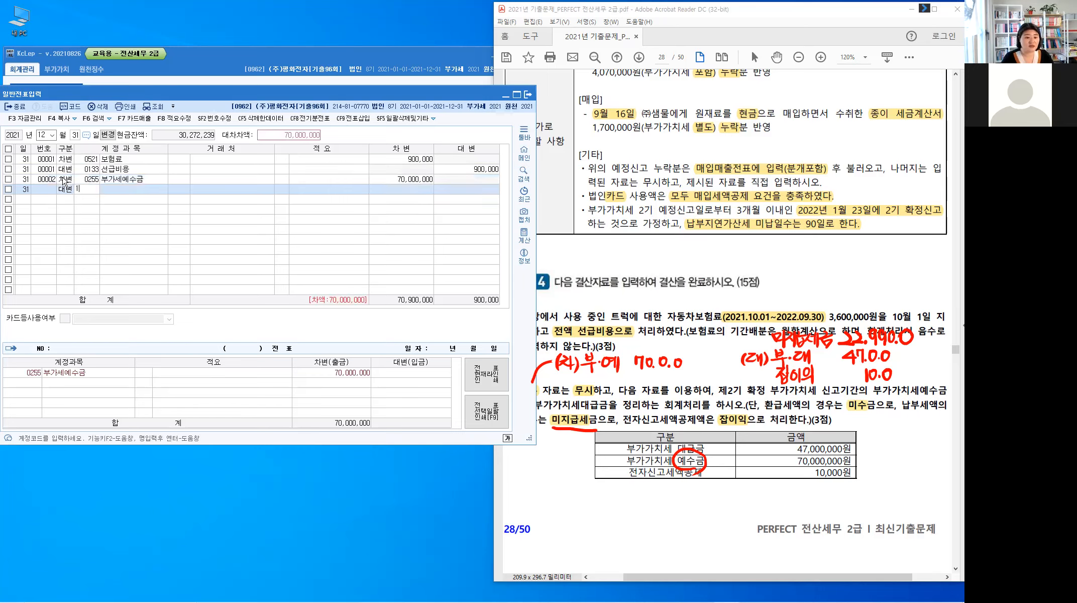
key(Return)
key(Return)
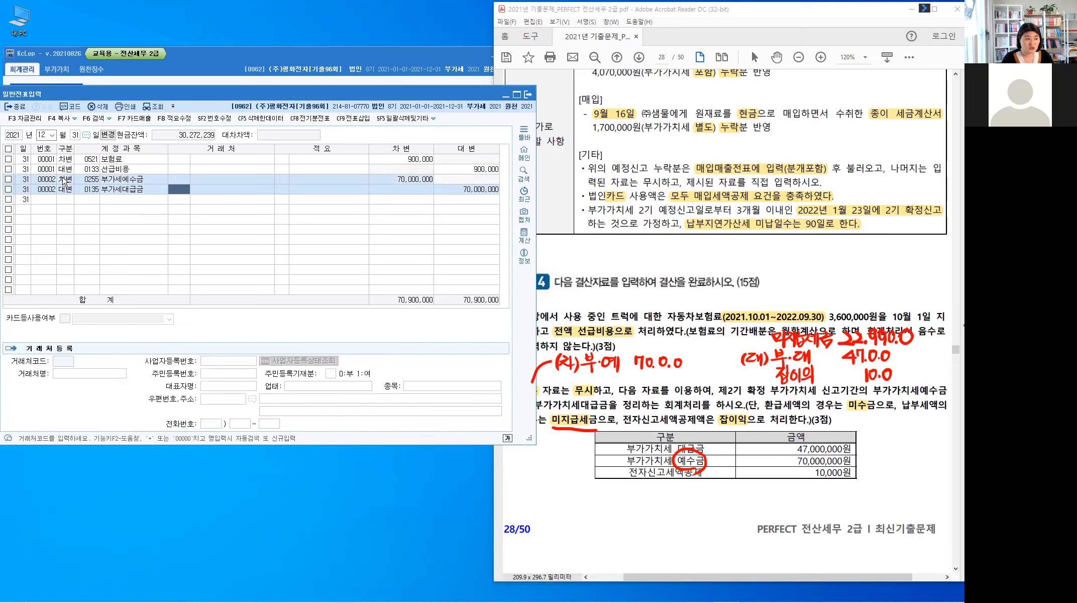
key(Return)
key(Return)
key(Return)
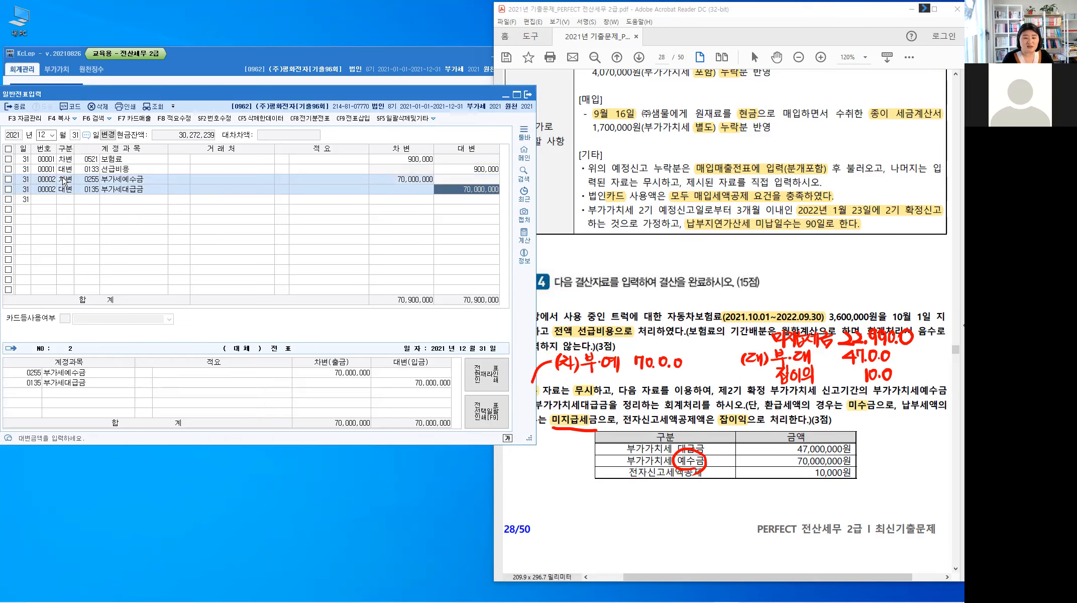
text(47,000,000)
key(Return)
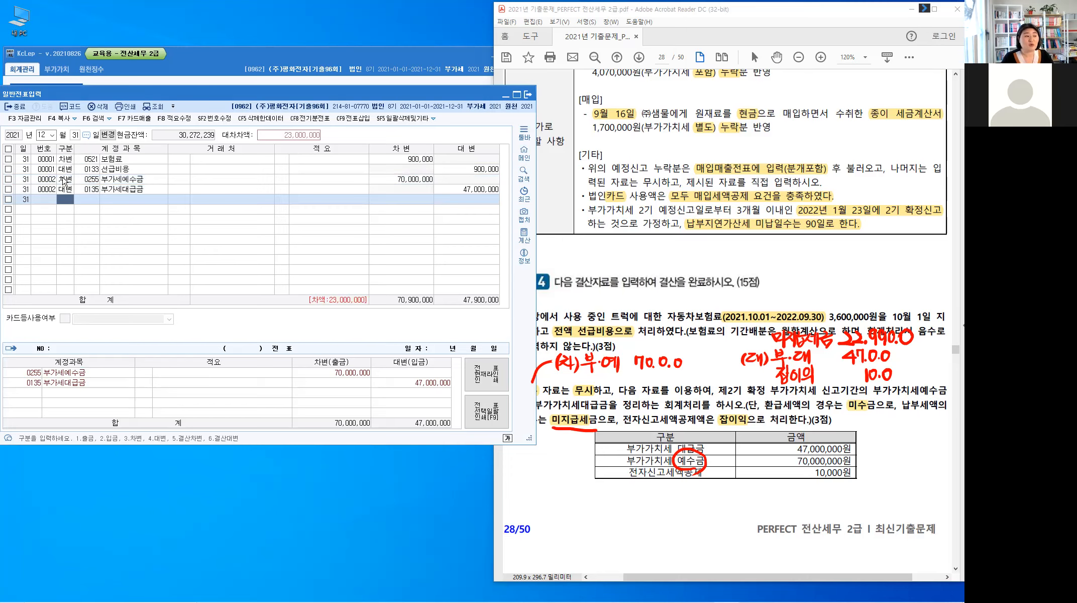
Step: Look up 잡이익 (0930) by name and add it as a credit line of 10,000
text(4)
text(잡)
text(이)
key(Return)
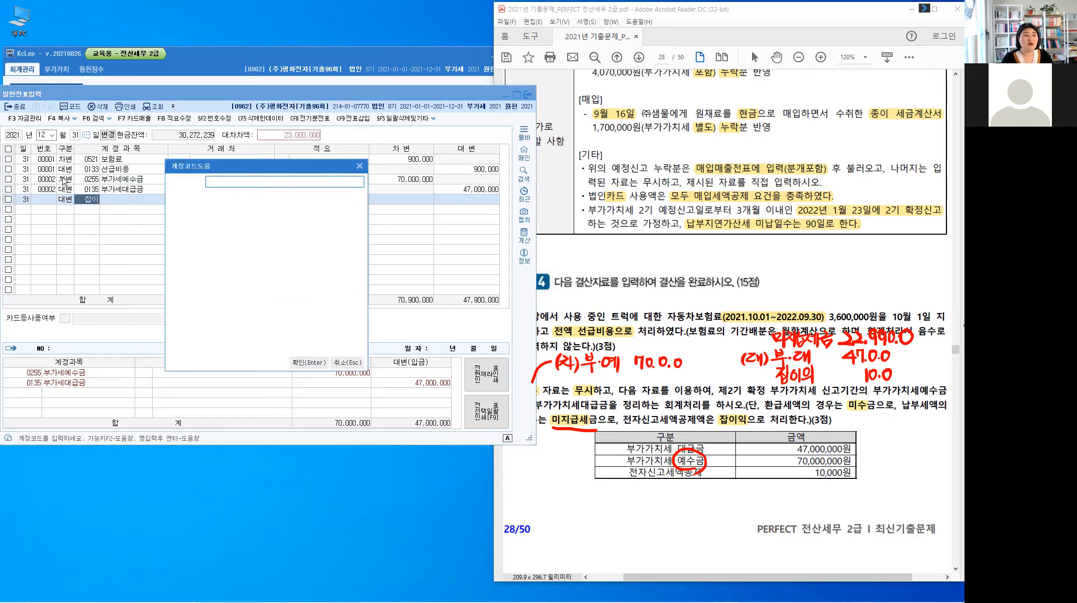
key(Return)
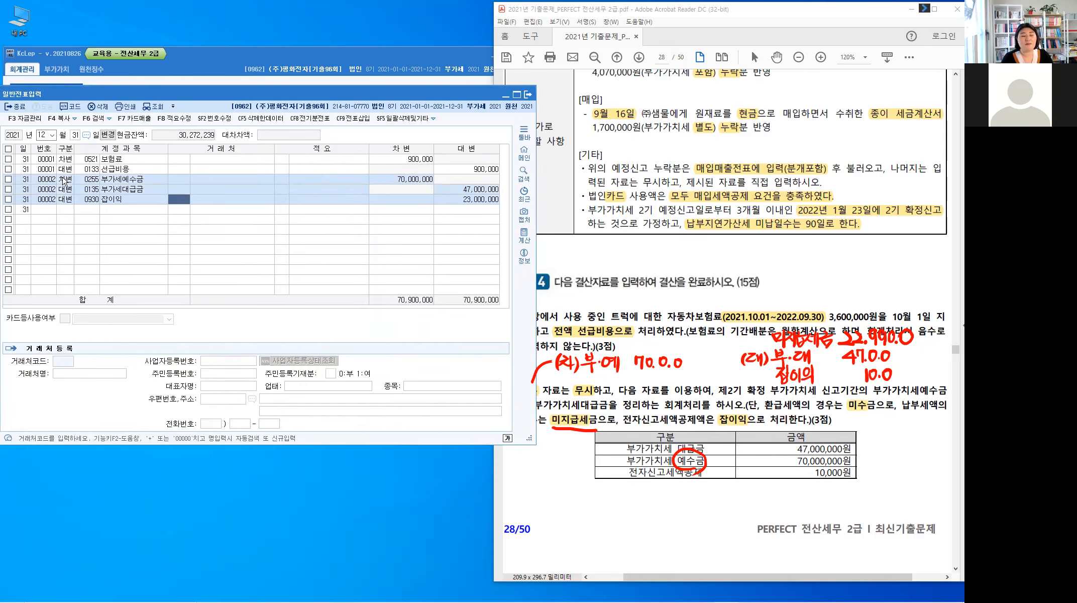
key(Return)
key(Return)
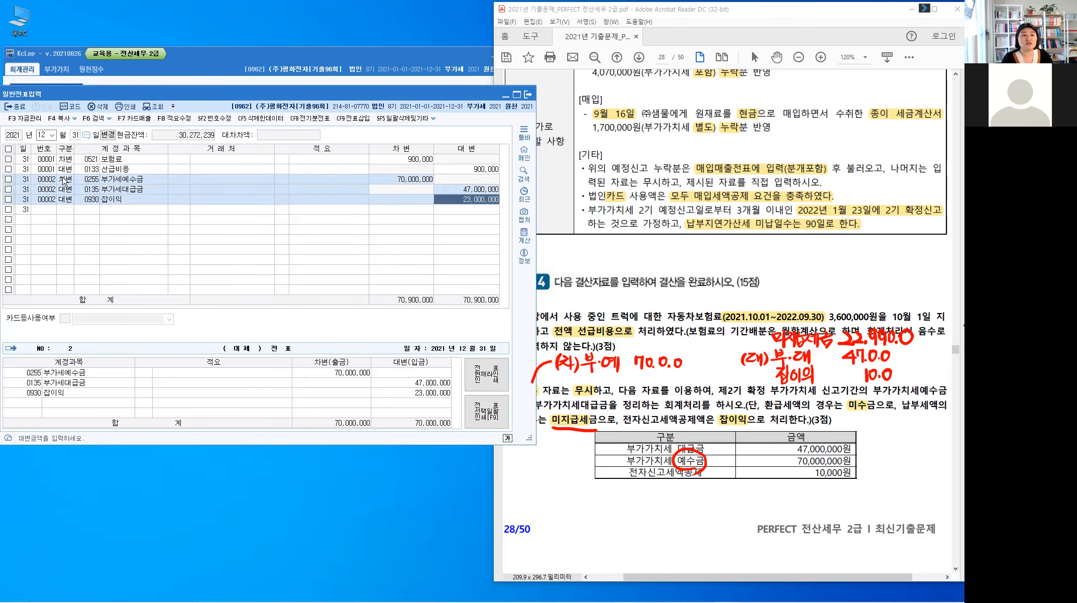
text(10)
text(+)
key(Return)
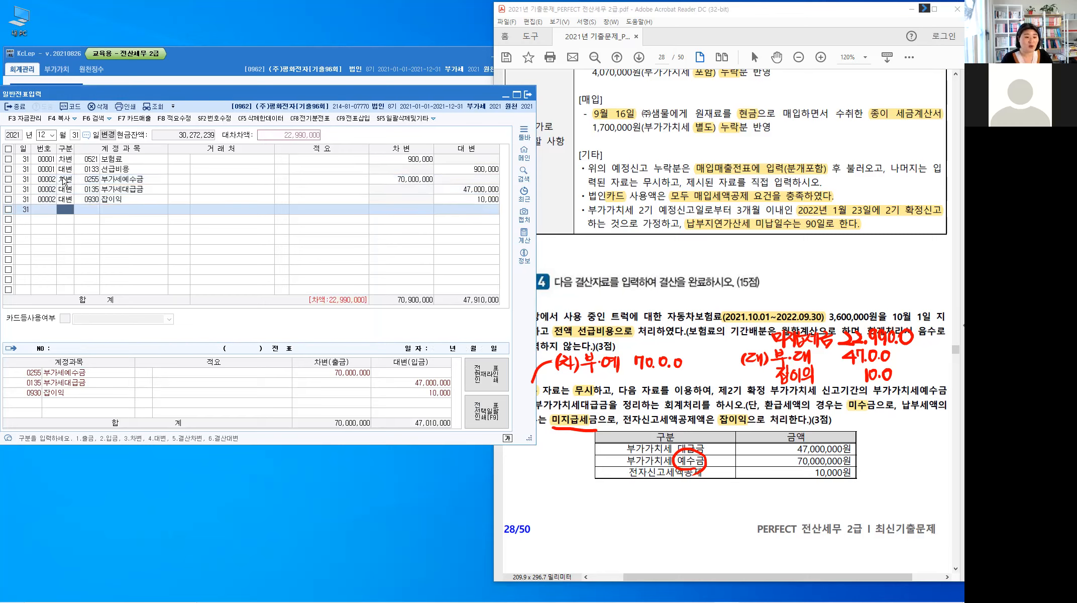
Step: Complete the voucher with a credit line for account 0261 미지급세금 of 22,990,000, leaving 거래처 and 적요 empty
text(4)
key(Return)
text(26)
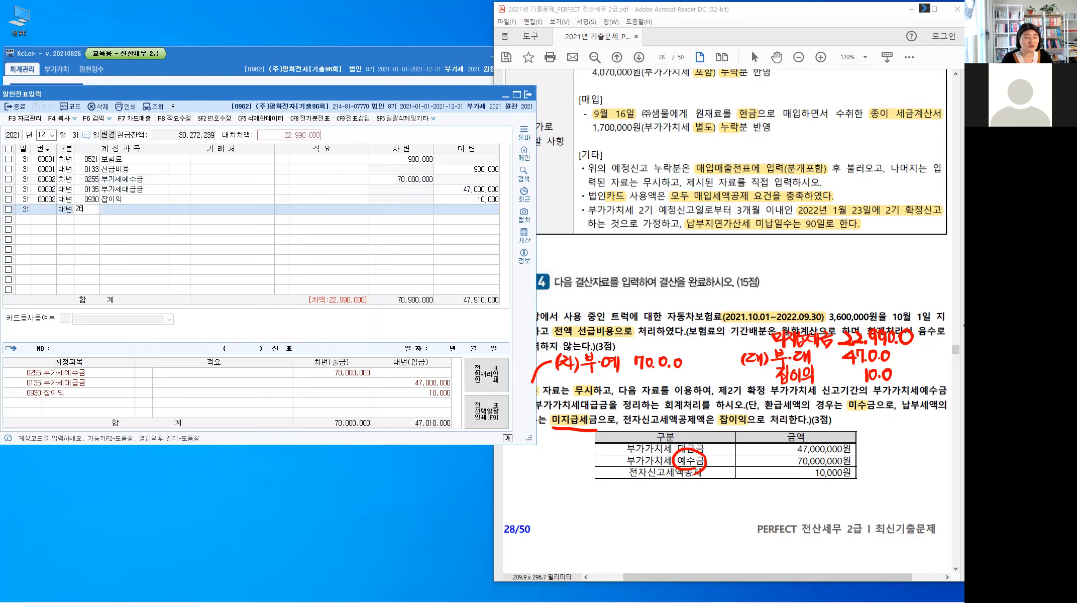
text(1)
key(Return)
key(Return)
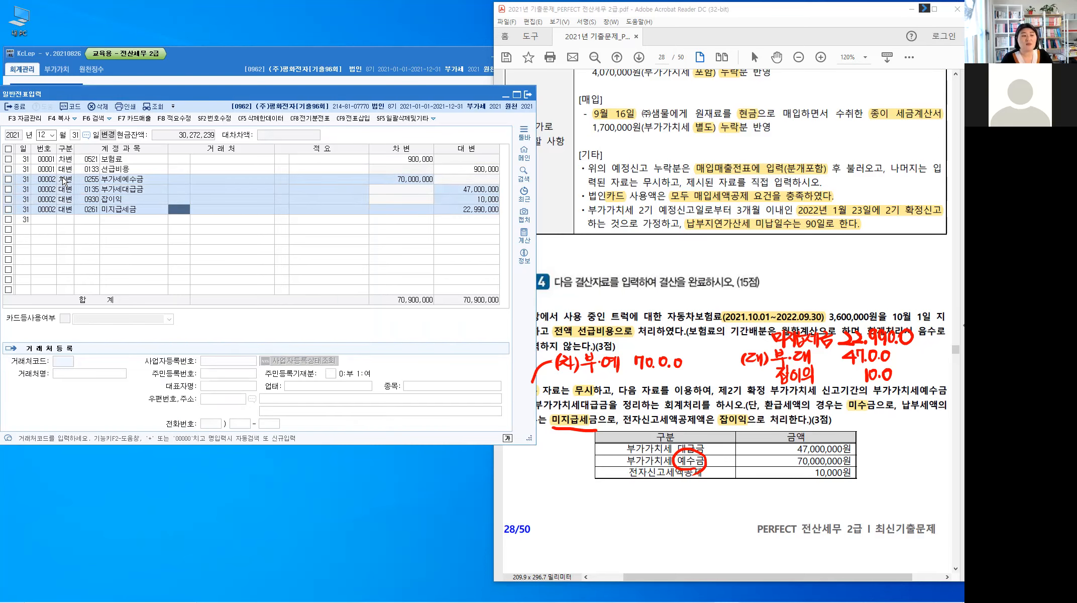
key(Return)
key(Return)
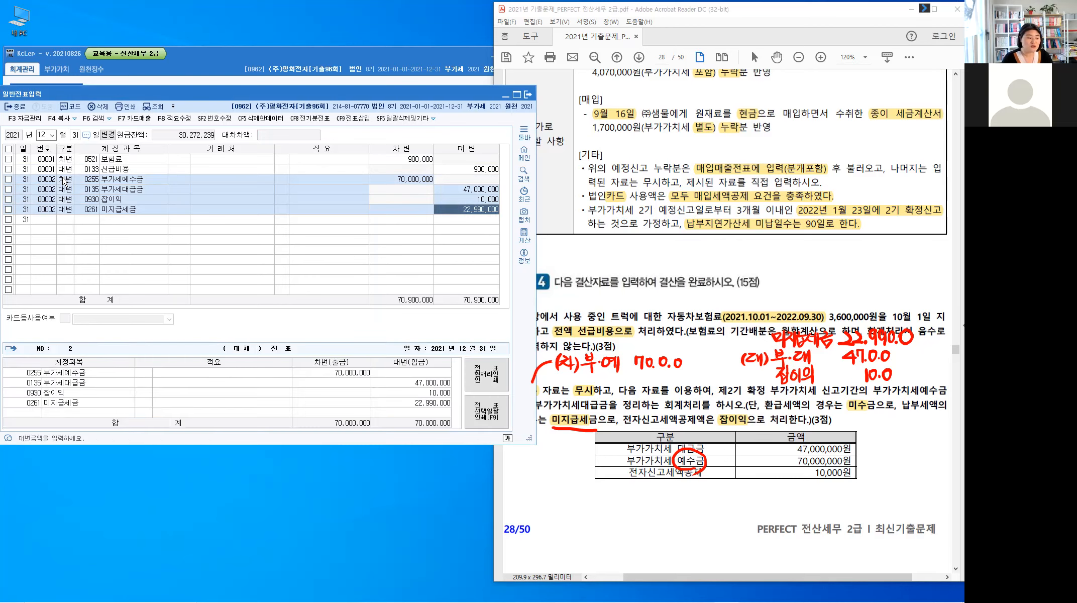
key(Return)
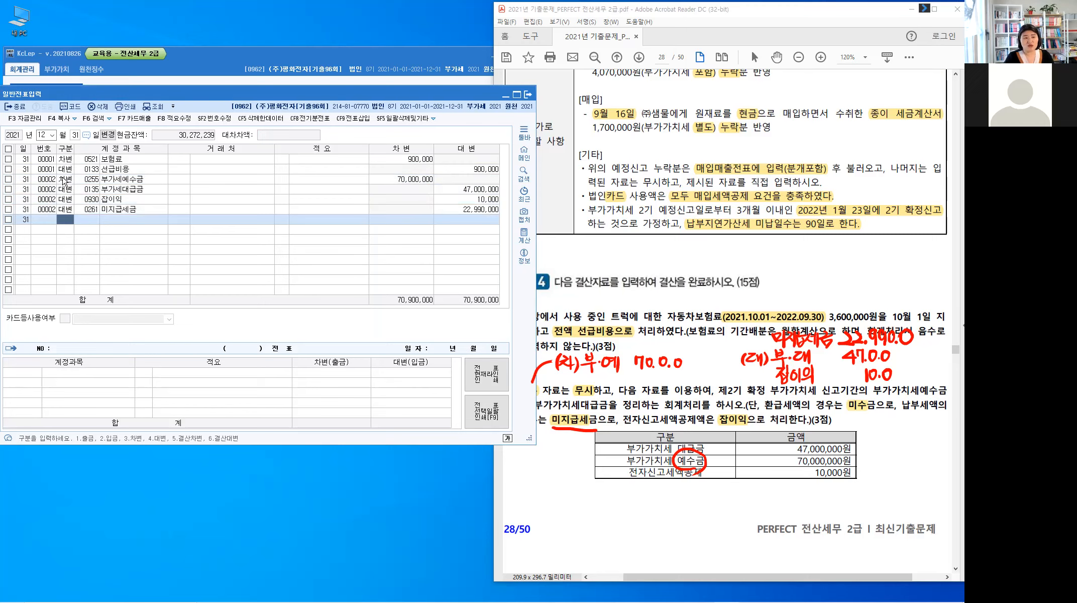
key(Up)
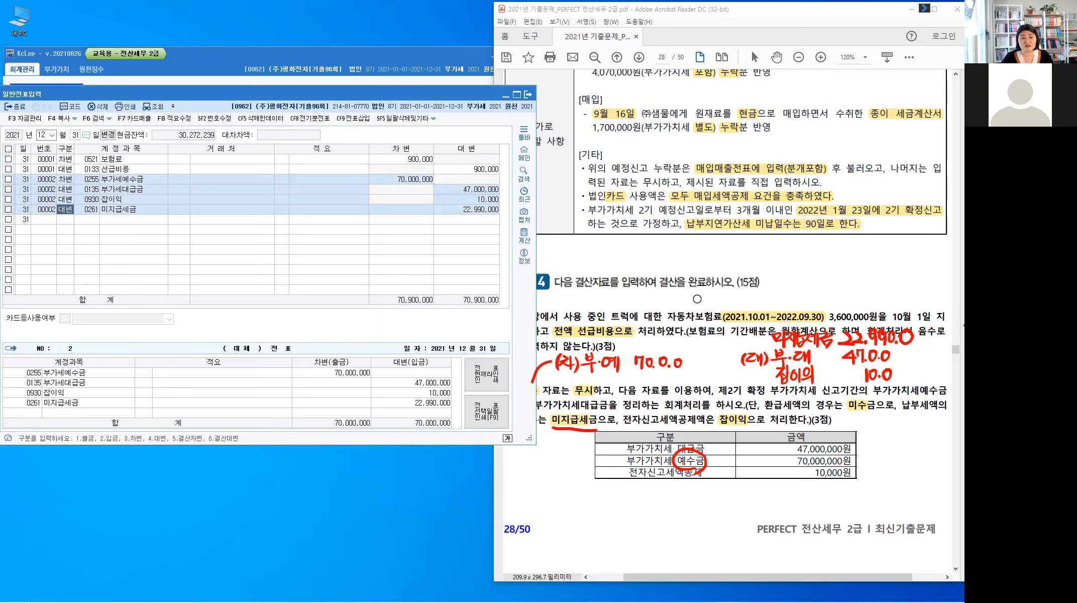
Step: Clear the handwriting from the problem PDF and highlight "차입" in item [3] on the following page
click(700, 320)
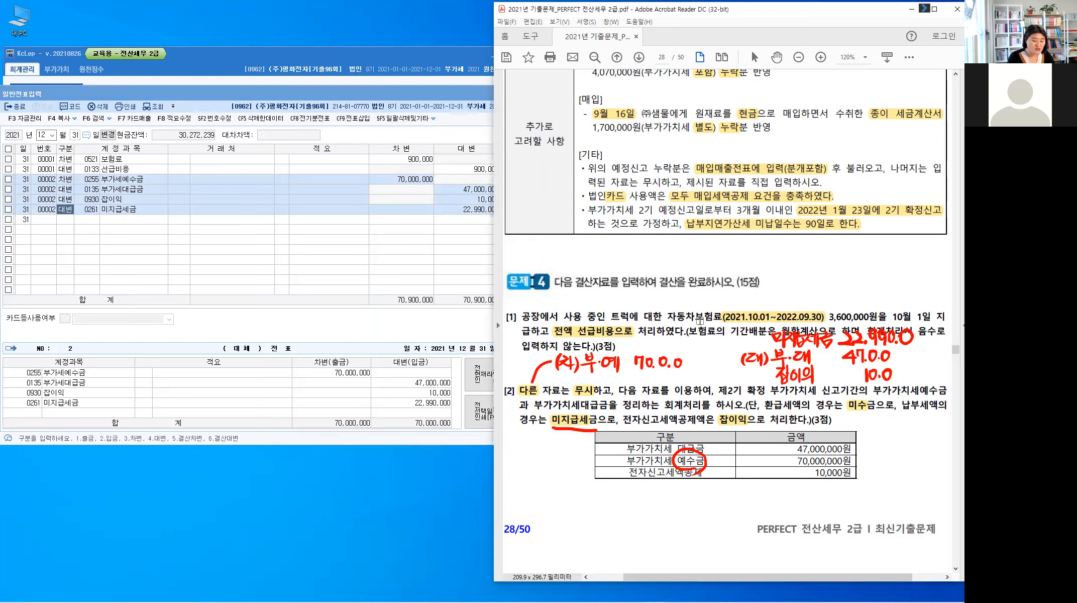
key(alt)
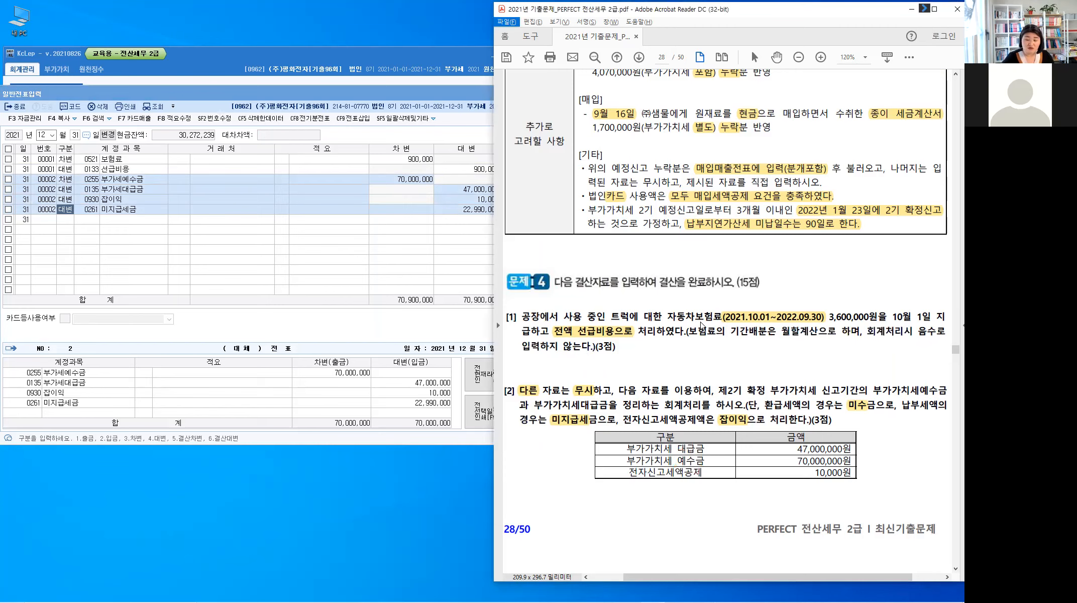
click(713, 365)
scroll(713, 365, down, 5)
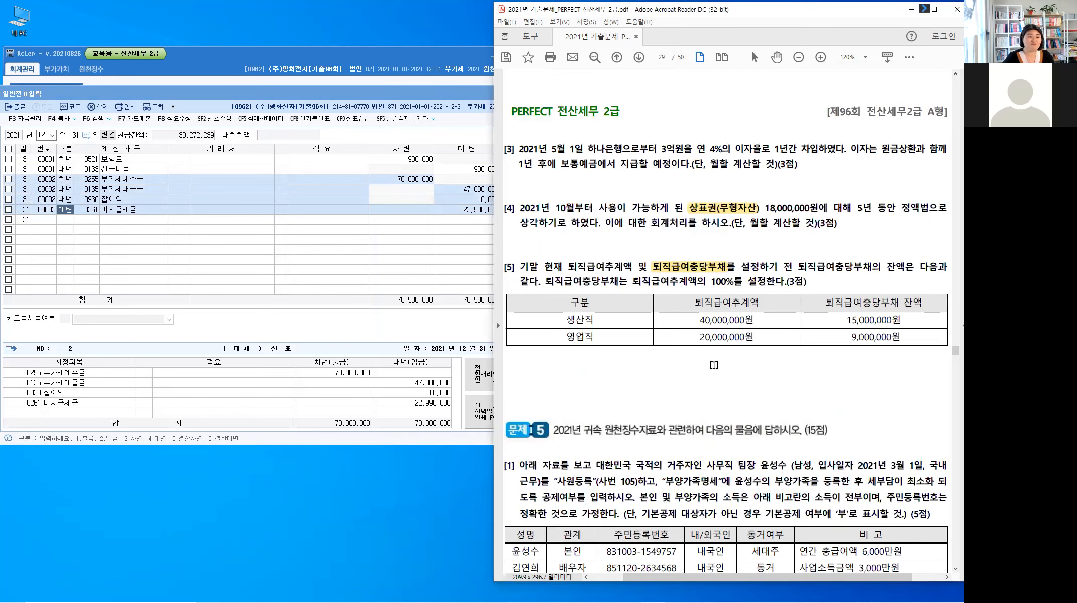
scroll(714, 365, down, 1)
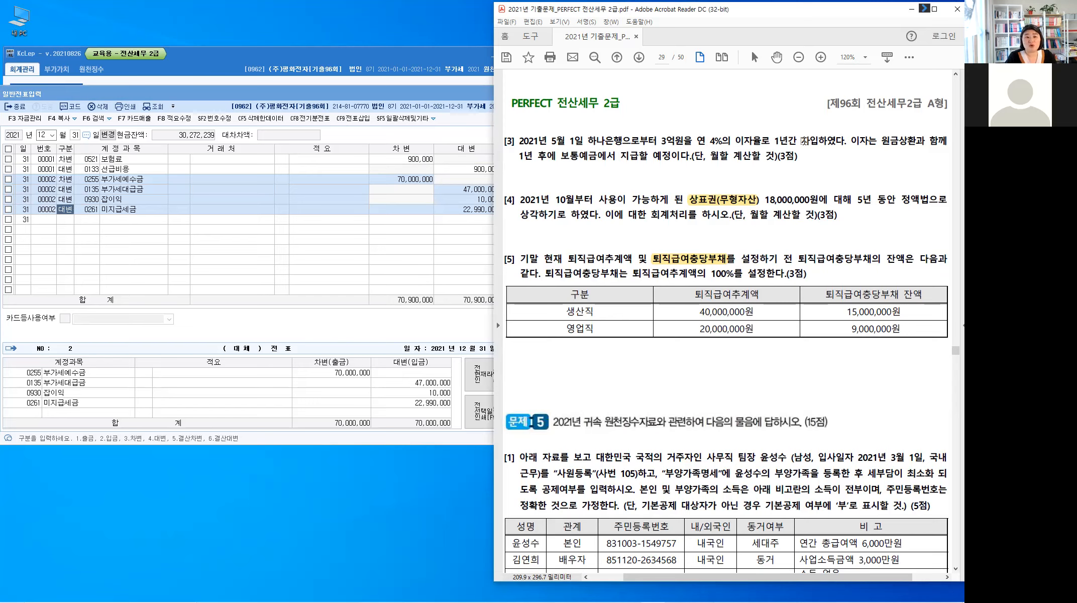
drag(801, 141, 819, 144)
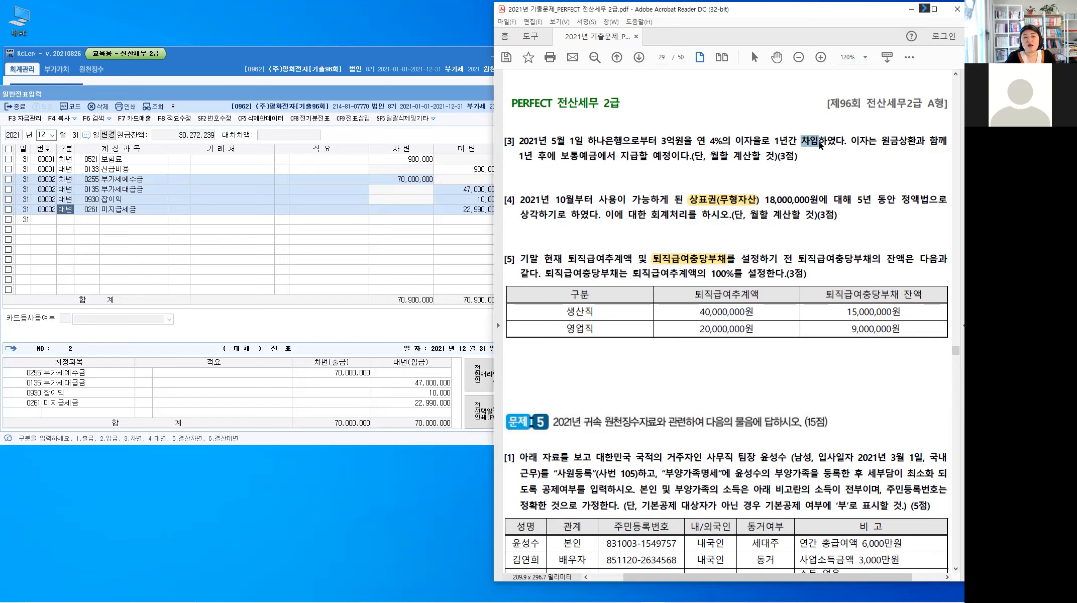
click(810, 146)
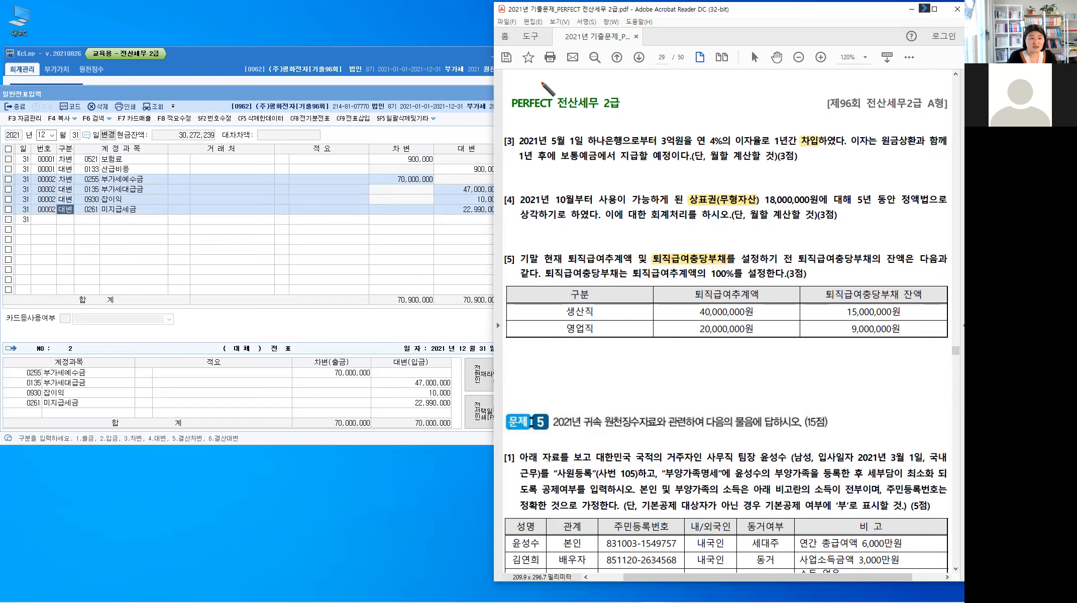
Step: Handwrite the elapsed interest period "2021.5.1 ~ 12.31: 경과 → 8개월" above item [3]
drag(534, 80, 569, 89)
click(564, 87)
drag(569, 78, 581, 89)
click(578, 88)
drag(588, 87, 621, 89)
click(623, 88)
drag(626, 81, 636, 90)
click(641, 82)
click(643, 90)
drag(654, 81, 680, 88)
mouse_move(683, 75)
mouse_down()
mouse_move(683, 92)
mouse_move(687, 84)
mouse_up()
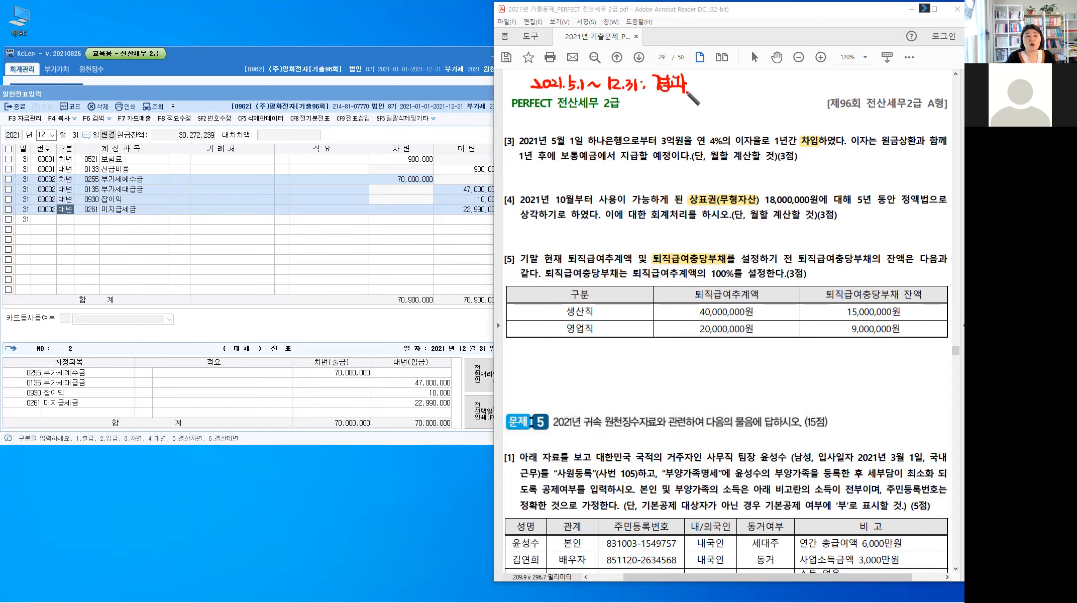
mouse_move(695, 83)
mouse_down()
mouse_move(748, 77)
mouse_move(757, 88)
mouse_up()
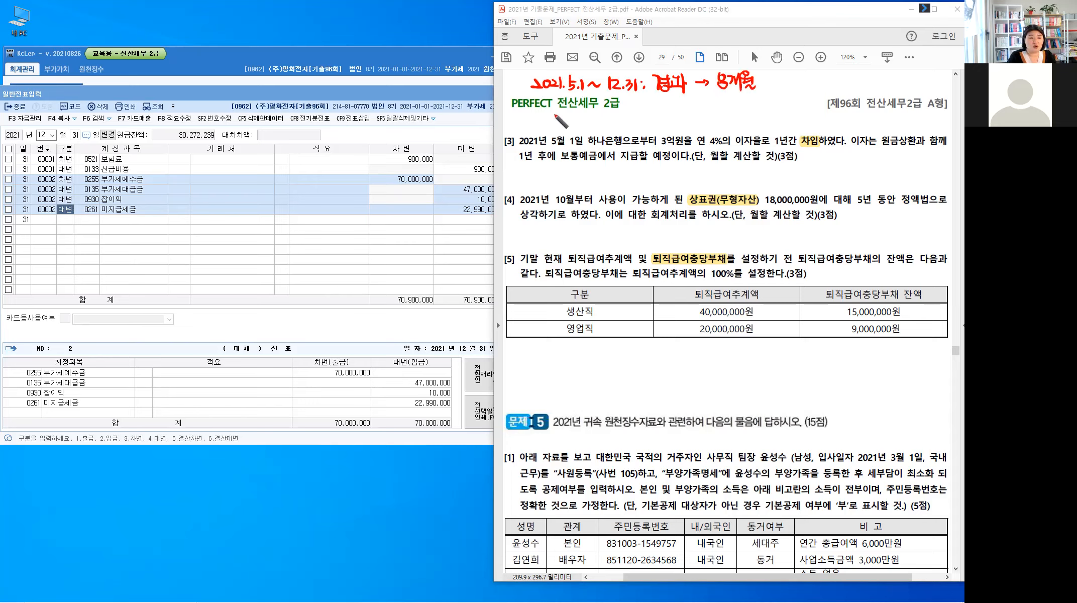
Step: Handwrite the accrued interest formula "미지급비용 = 3억원 × 4% × 8/12 =" above item [3] in the problem PDF
drag(531, 116, 537, 128)
mouse_move(531, 129)
mouse_down()
mouse_move(559, 118)
mouse_move(557, 130)
mouse_move(584, 119)
mouse_move(585, 132)
mouse_move(646, 117)
mouse_move(658, 131)
mouse_move(703, 127)
mouse_up()
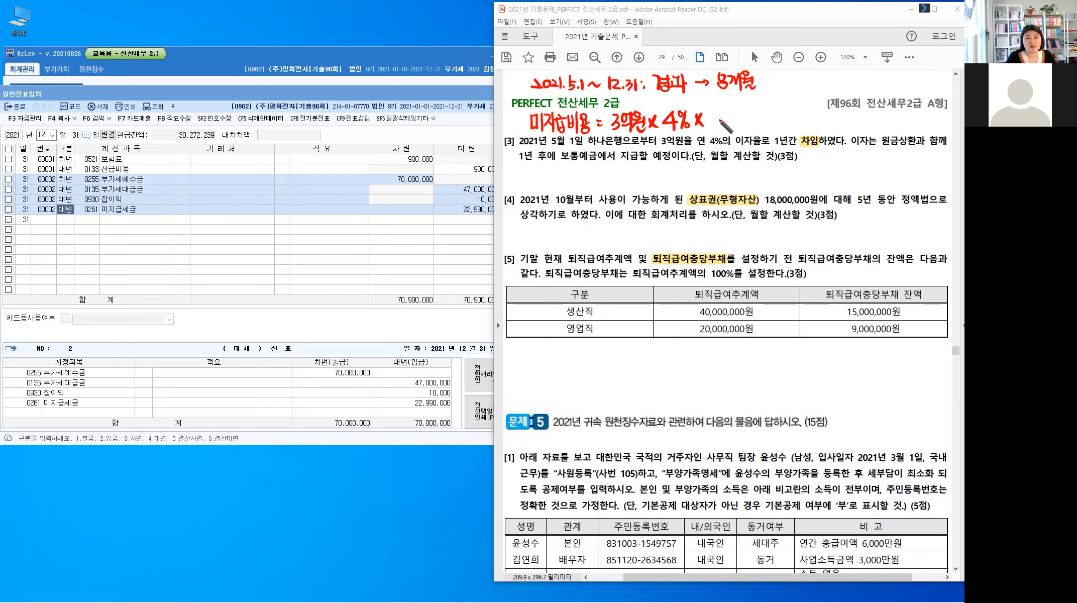
mouse_move(717, 106)
mouse_down()
mouse_move(708, 124)
mouse_move(736, 126)
mouse_move(720, 132)
mouse_move(723, 142)
mouse_move(734, 132)
mouse_up()
drag(741, 117, 750, 122)
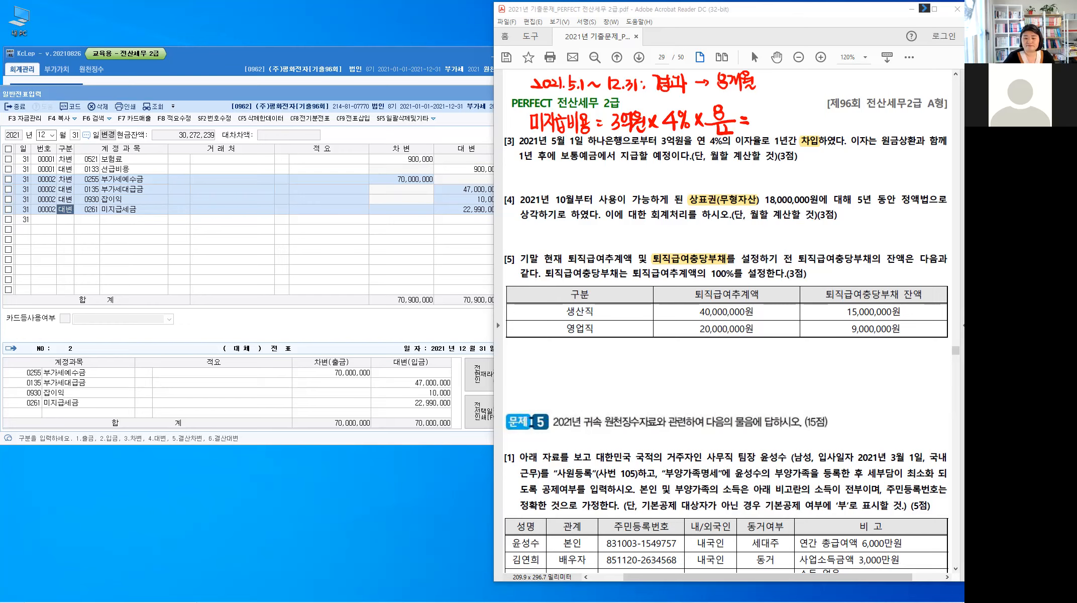
Step: Switch to the calculator and compute 300,000,000 × 4% × 8 ÷ 12
key(alt+Tab)
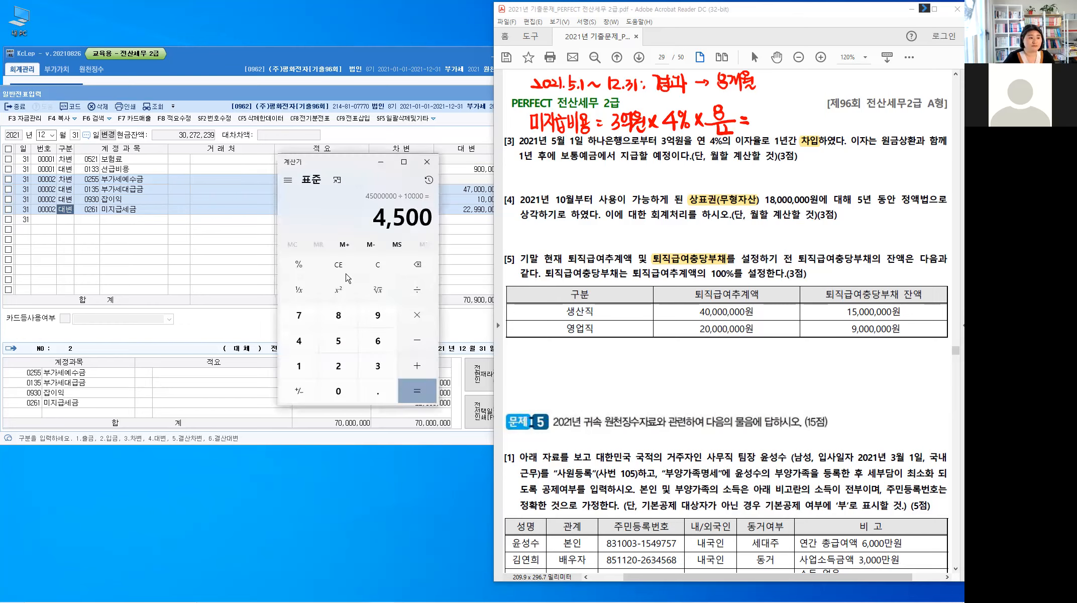
click(378, 265)
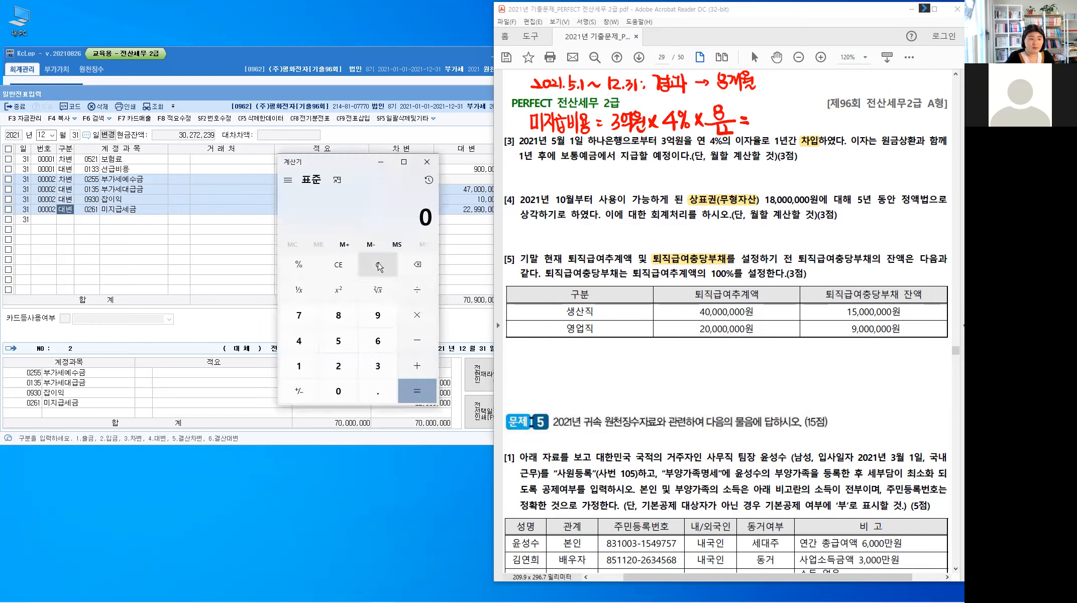
text(3)
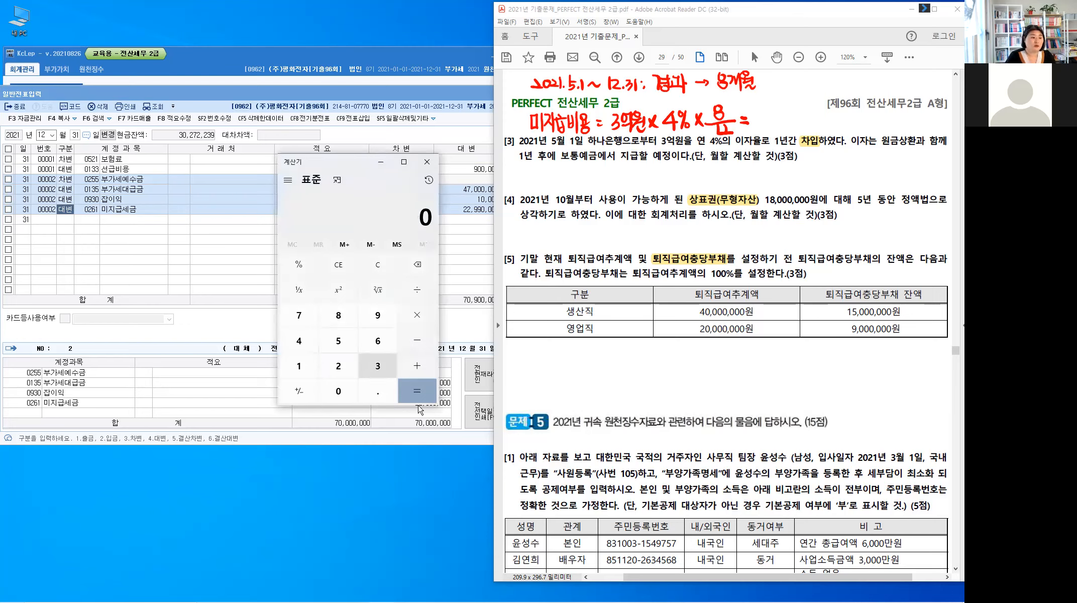
text(000000)
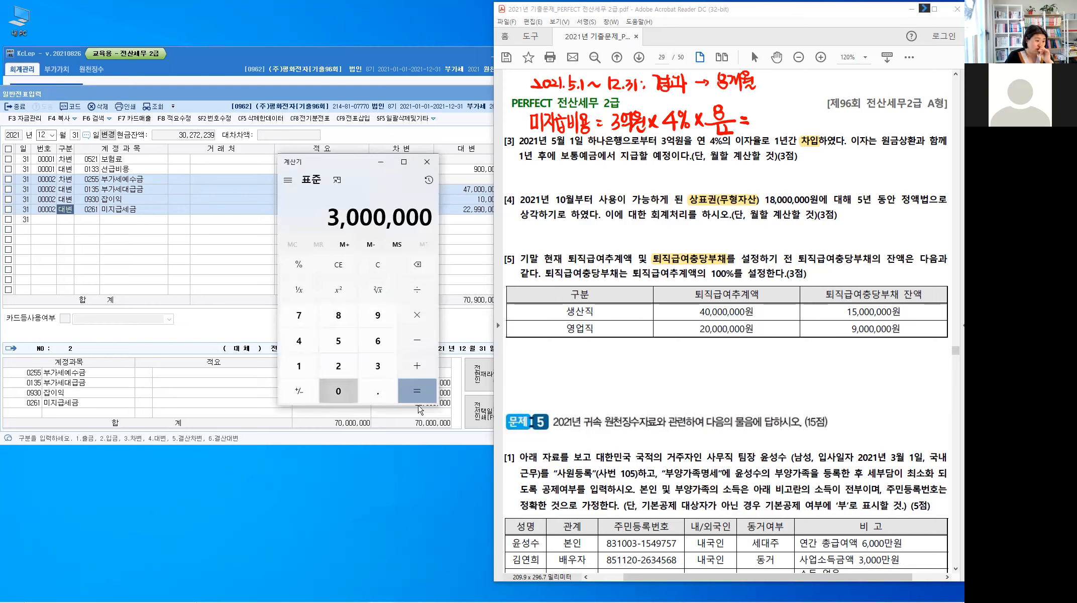
text(00)
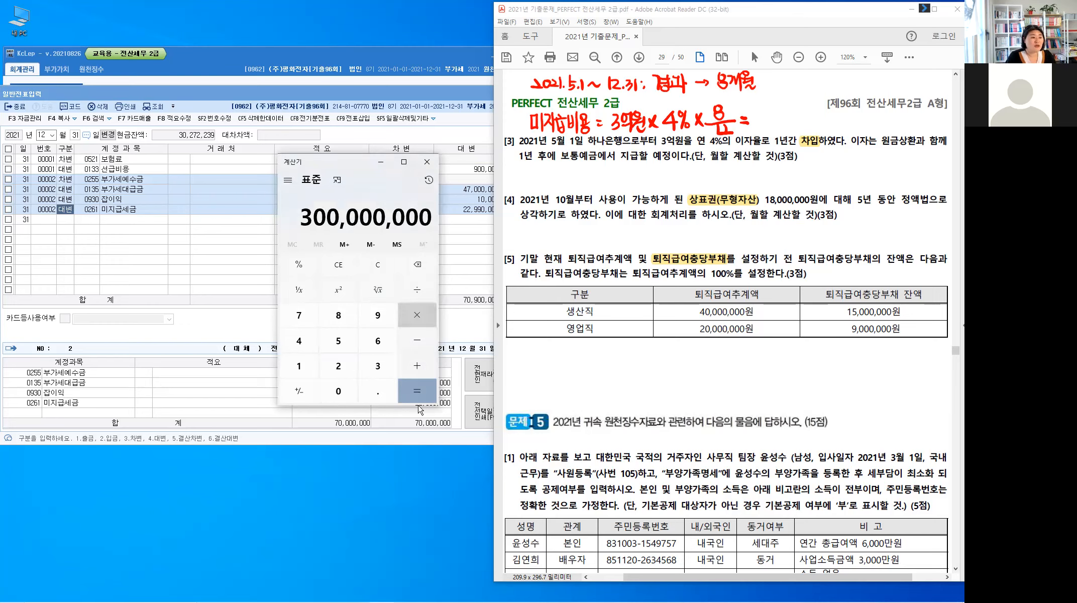
text(*4)
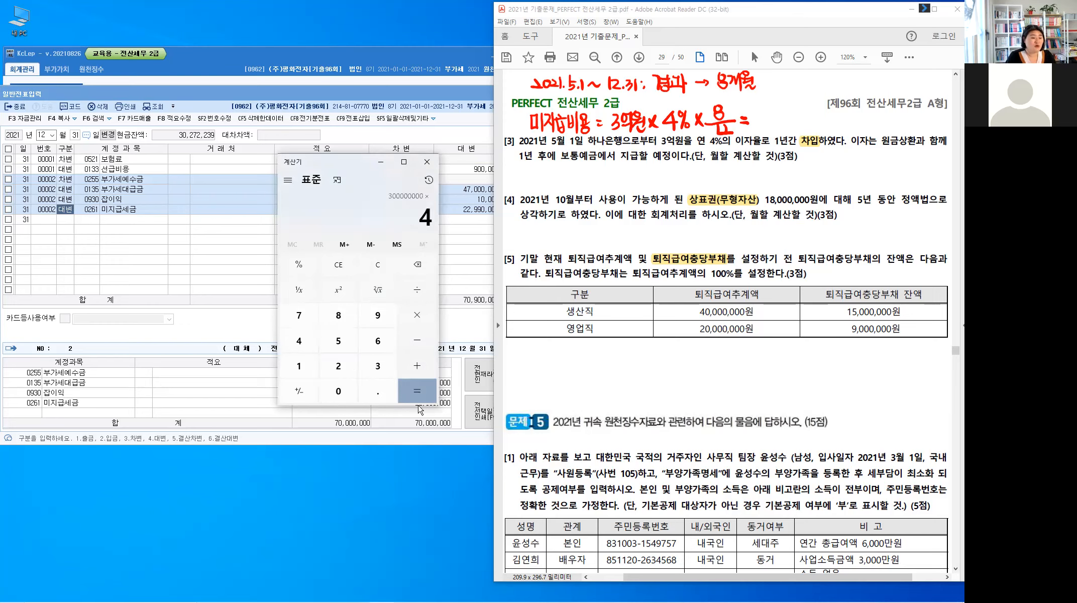
text(%*8)
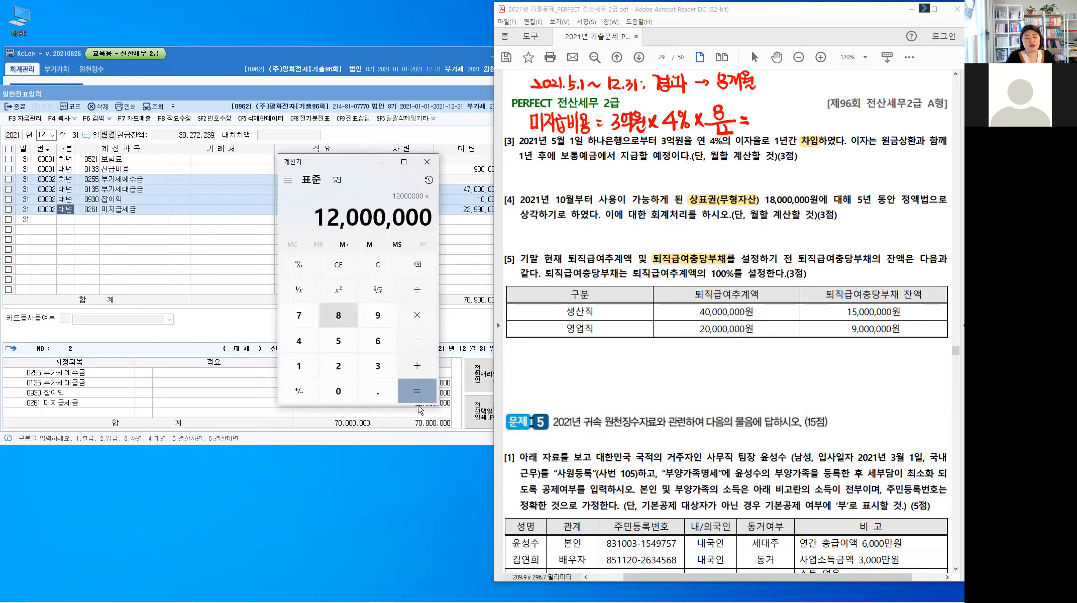
text(/)
text(12)
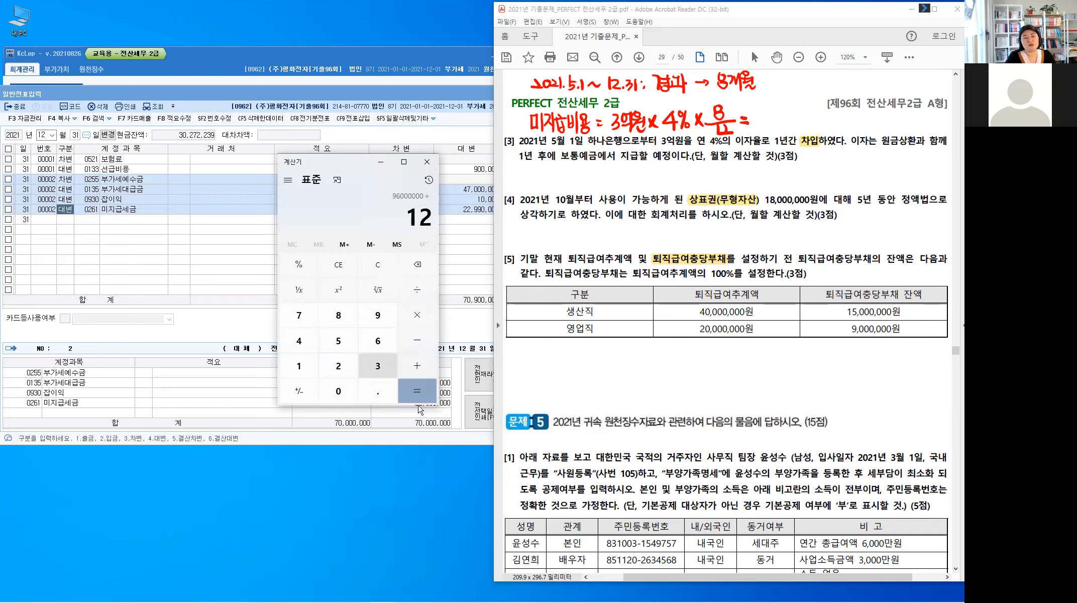
key(Return)
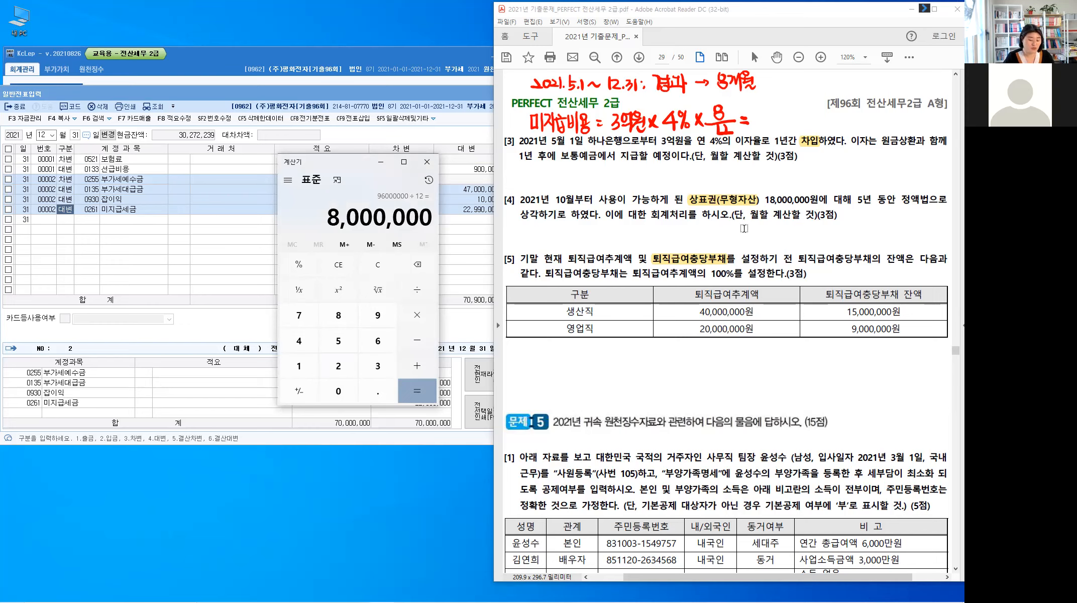
Step: Complete the handwritten 미지급비용 formula in the problem PDF with the amount 8,000,000
mouse_move(763, 109)
mouse_down()
mouse_move(757, 117)
mouse_move(781, 115)
mouse_up()
key(alt)
click(769, 123)
drag(788, 114, 799, 115)
click(793, 121)
drag(807, 115, 807, 116)
drag(814, 115, 814, 115)
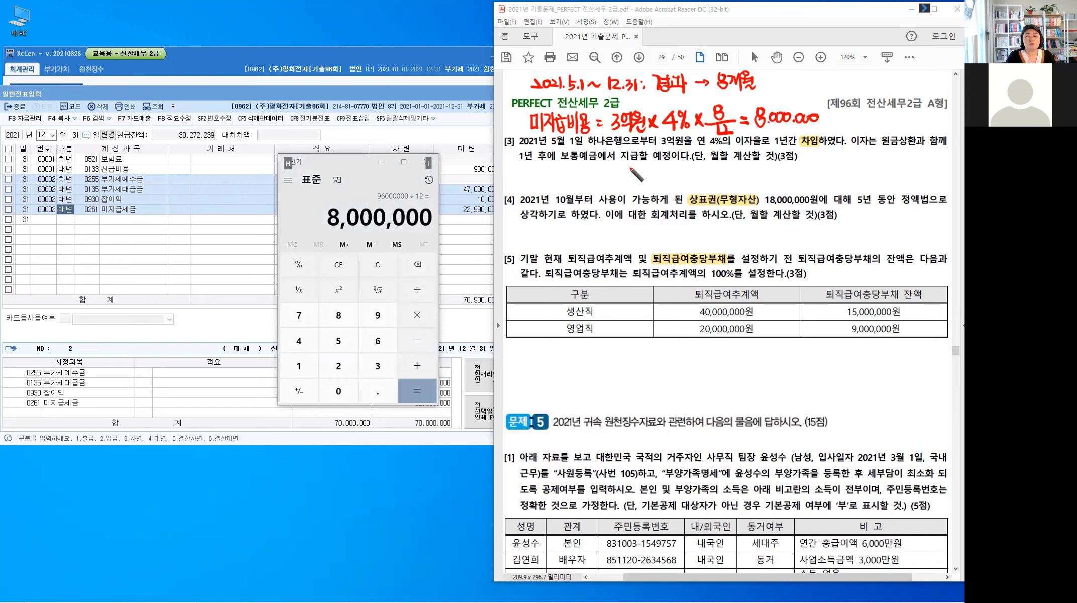
Step: Handwrite the debit side of the entry, "(차) 이자비용", below item [3]
drag(539, 168, 537, 181)
drag(546, 167, 543, 182)
drag(548, 176, 552, 180)
drag(556, 167, 556, 184)
mouse_move(556, 175)
mouse_down()
mouse_move(561, 184)
mouse_move(576, 169)
mouse_up()
drag(585, 166, 589, 182)
drag(595, 175, 599, 180)
drag(606, 167, 612, 181)
drag(607, 175, 613, 174)
drag(617, 166, 617, 185)
drag(623, 168, 623, 168)
drag(619, 177, 625, 180)
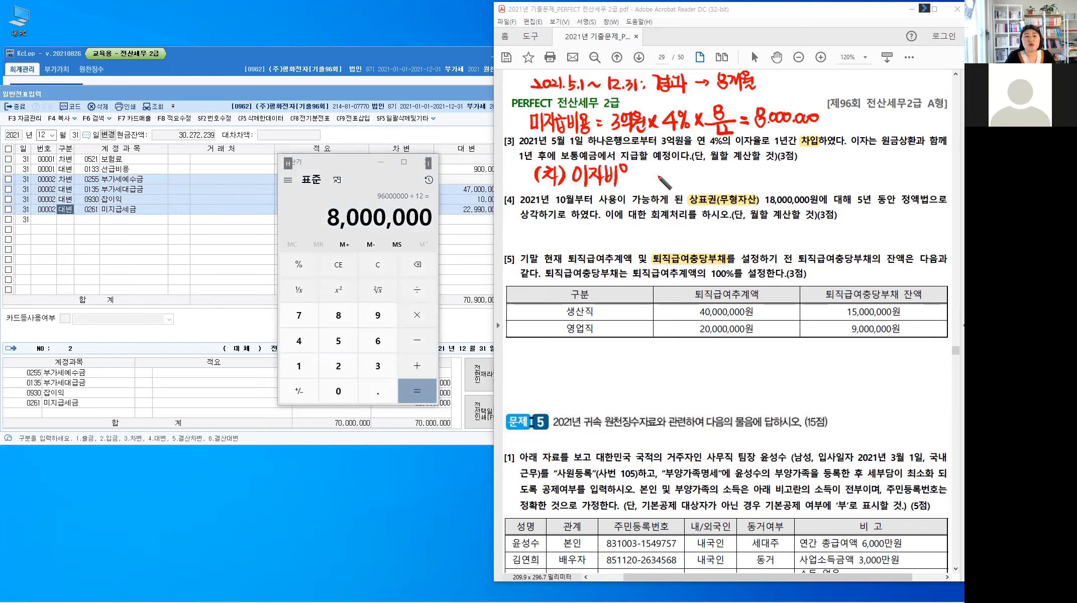
Step: Handwrite the credit side of the entry, "(대) 미지급비용", beside the debit note below item [3]
mouse_move(736, 169)
mouse_down()
mouse_move(731, 188)
mouse_move(753, 185)
mouse_up()
mouse_move(758, 169)
mouse_down()
mouse_move(758, 187)
mouse_move(775, 182)
mouse_up()
drag(775, 173, 783, 182)
drag(788, 168, 792, 183)
mouse_move(796, 177)
mouse_down()
mouse_move(804, 186)
mouse_move(811, 167)
mouse_move(825, 172)
mouse_up()
drag(811, 177, 834, 186)
mouse_move(839, 166)
mouse_down()
mouse_move(840, 187)
mouse_move(844, 178)
mouse_up()
drag(835, 178, 849, 177)
drag(842, 181, 847, 184)
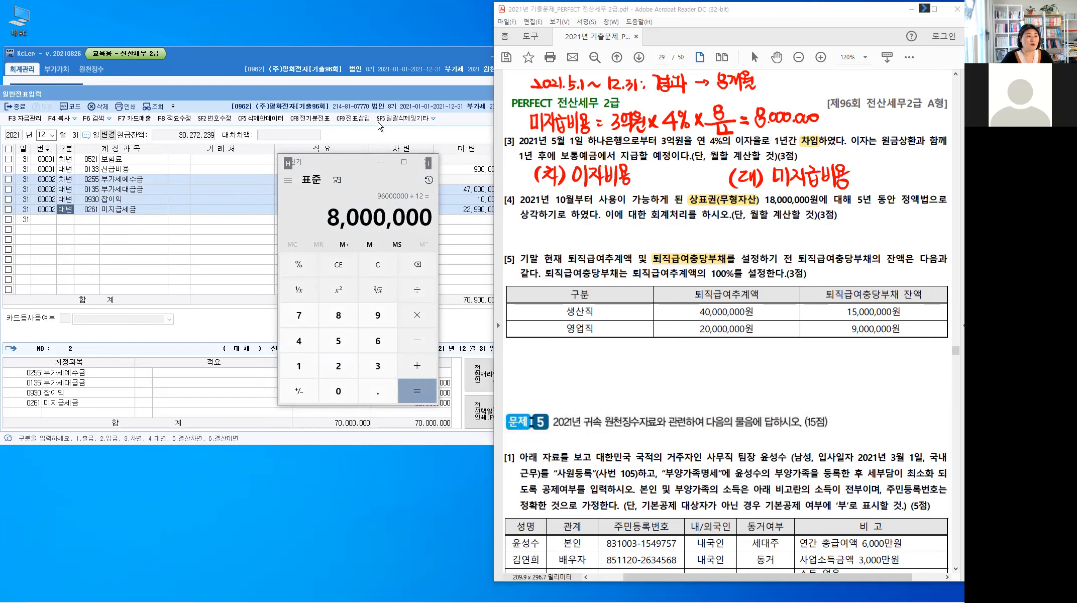
Step: Put the calculator away and start a new debit line in the voucher, looking up "이자" and choosing account 0951 이자비용
click(382, 163)
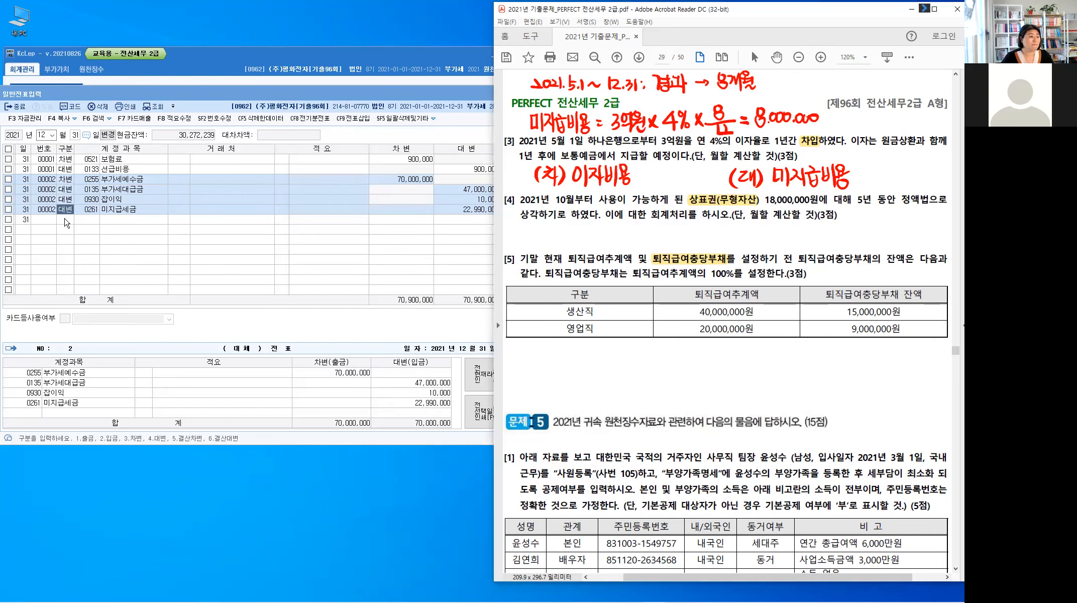
click(66, 222)
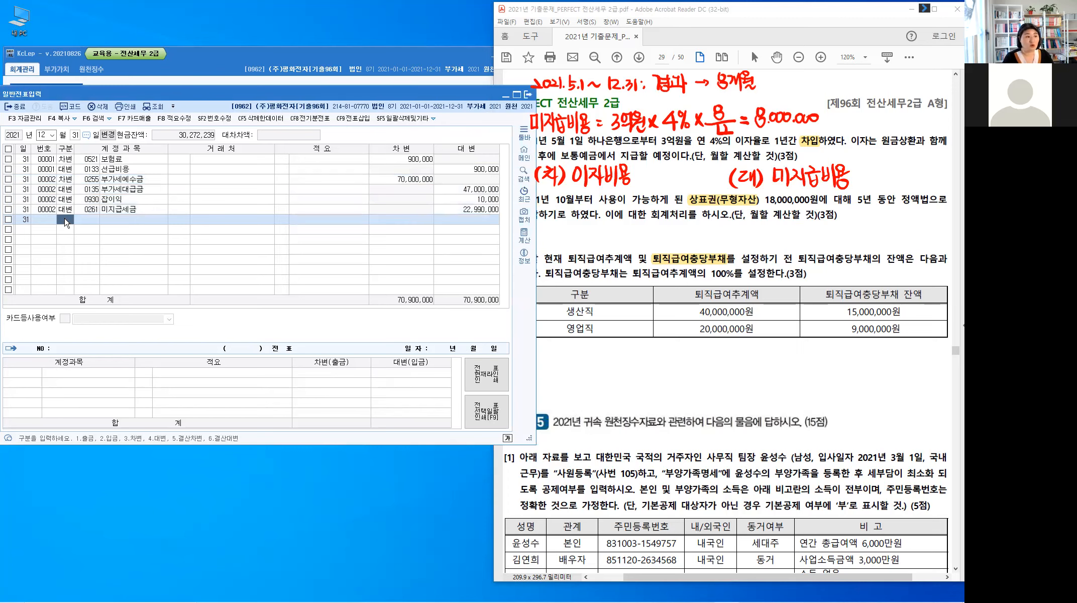
text(3)
text(이자)
key(Return)
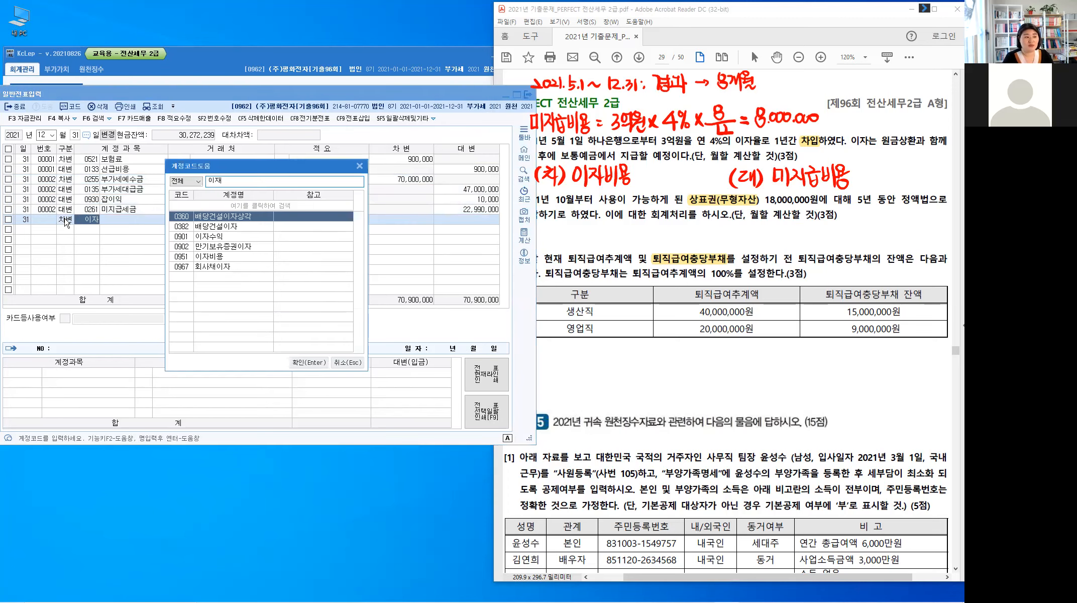
key(Down)
key(Down)
key(Down)
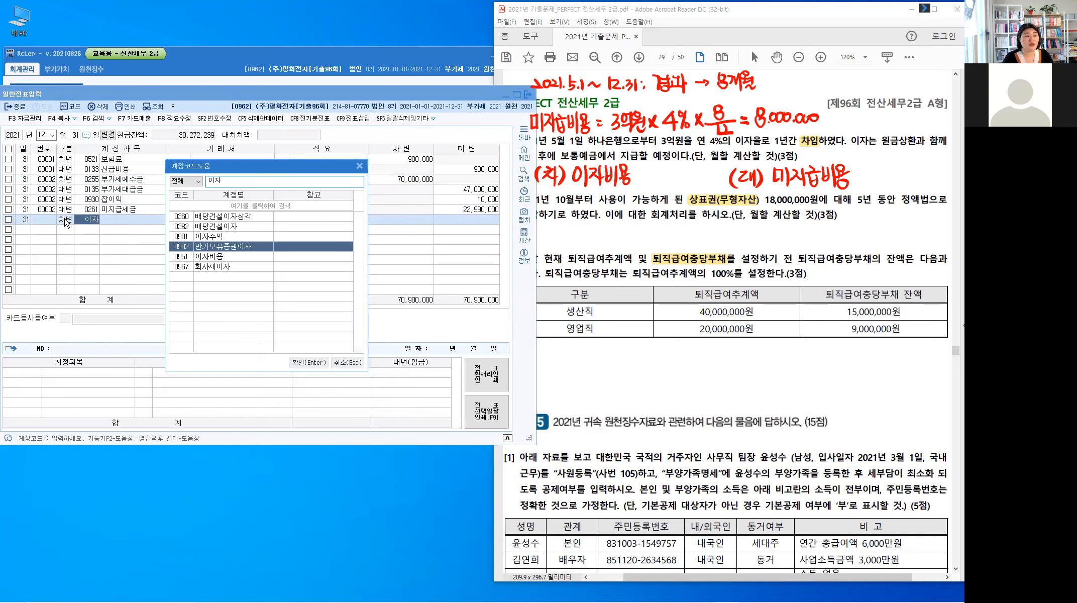
key(Escape)
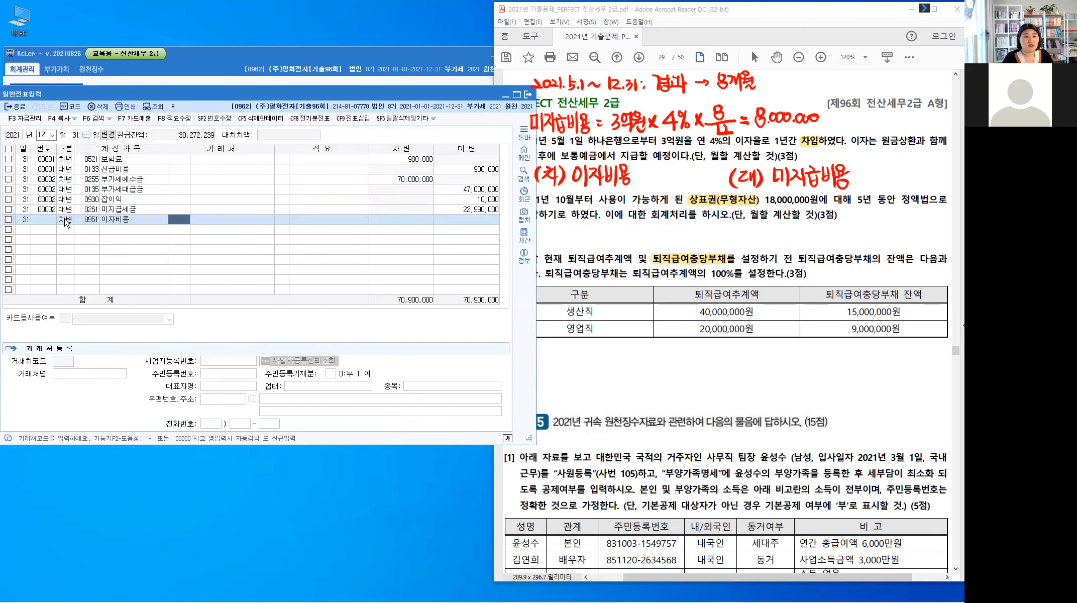
Step: Set the 이자비용 debit amount to 8,000,000, leaving 거래처 and 적요 empty
key(Return)
key(Return)
text(8)
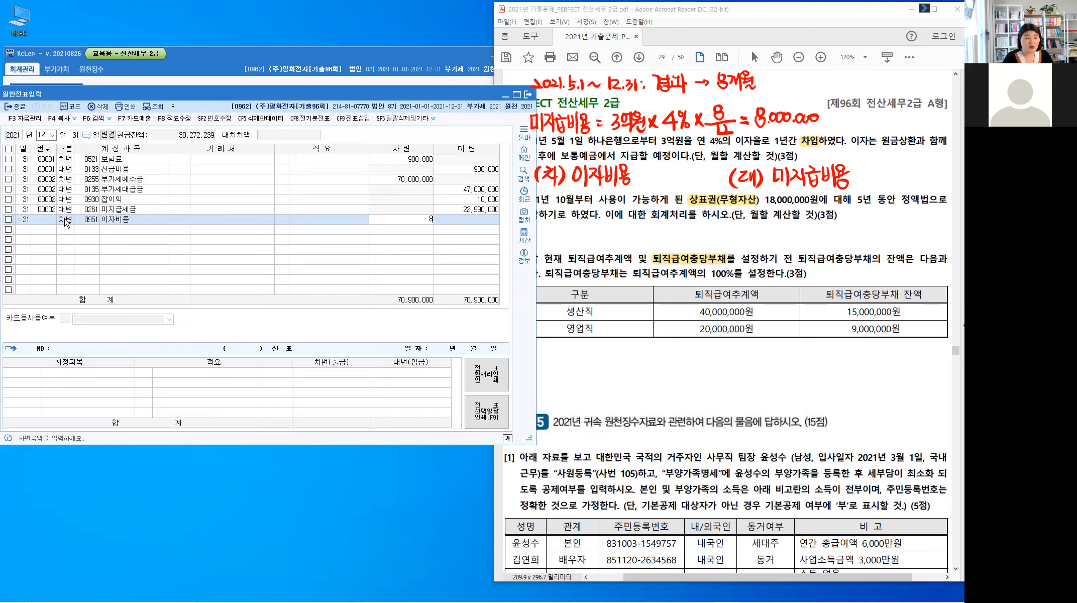
key(plus)
key(plus)
key(Return)
Step: Complete the voucher with a credit line for account 0262 미지급비용 of 8,000,000, leaving 거래처 and 적요 empty
text(4)
text(26)
text(2)
key(Return)
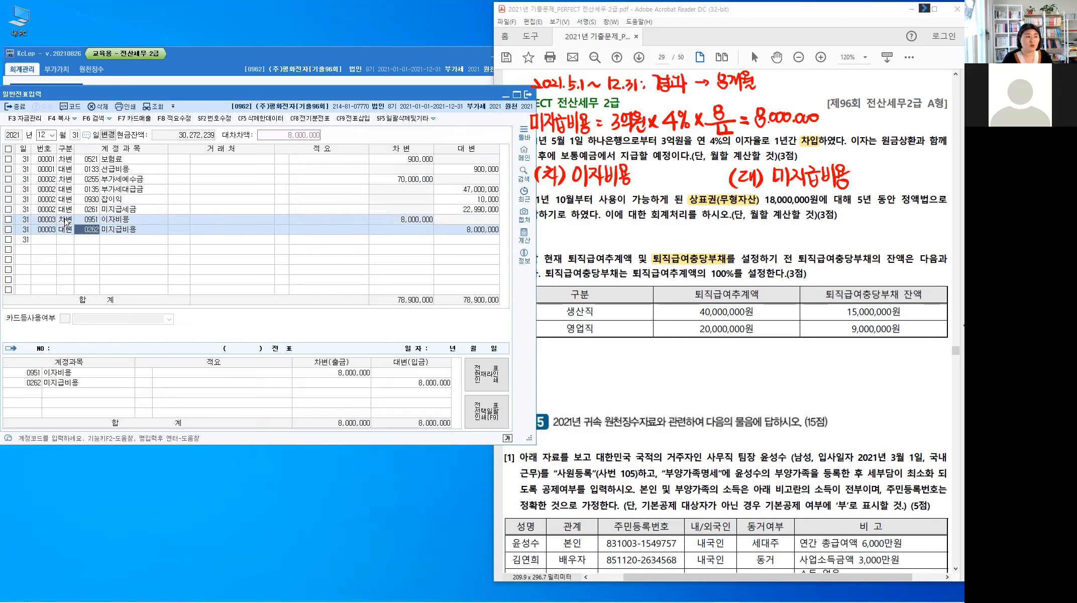
key(Return)
key(Return)
key(Return)
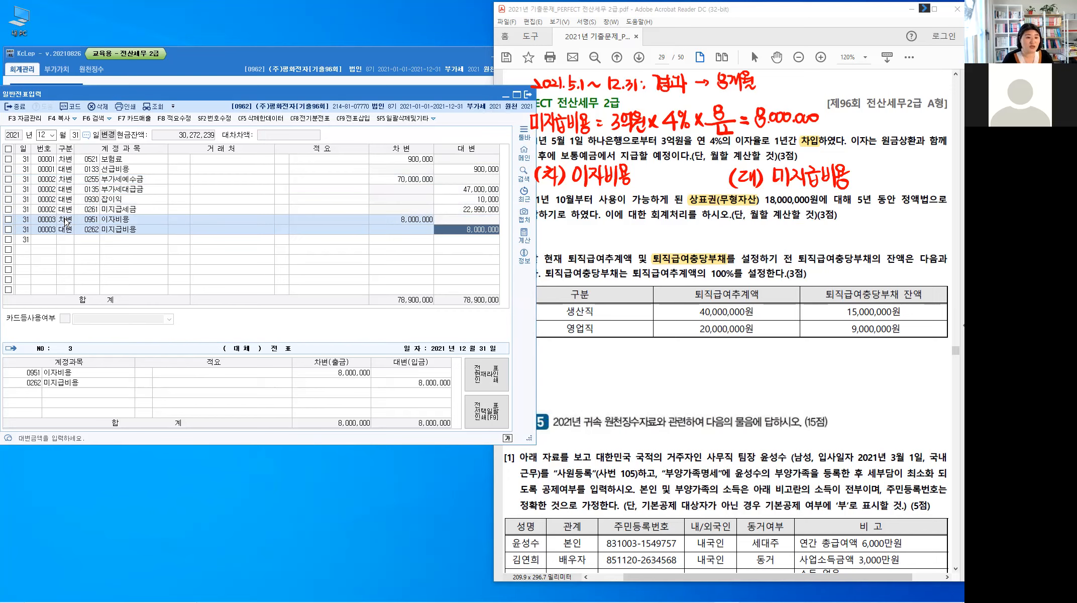
key(Return)
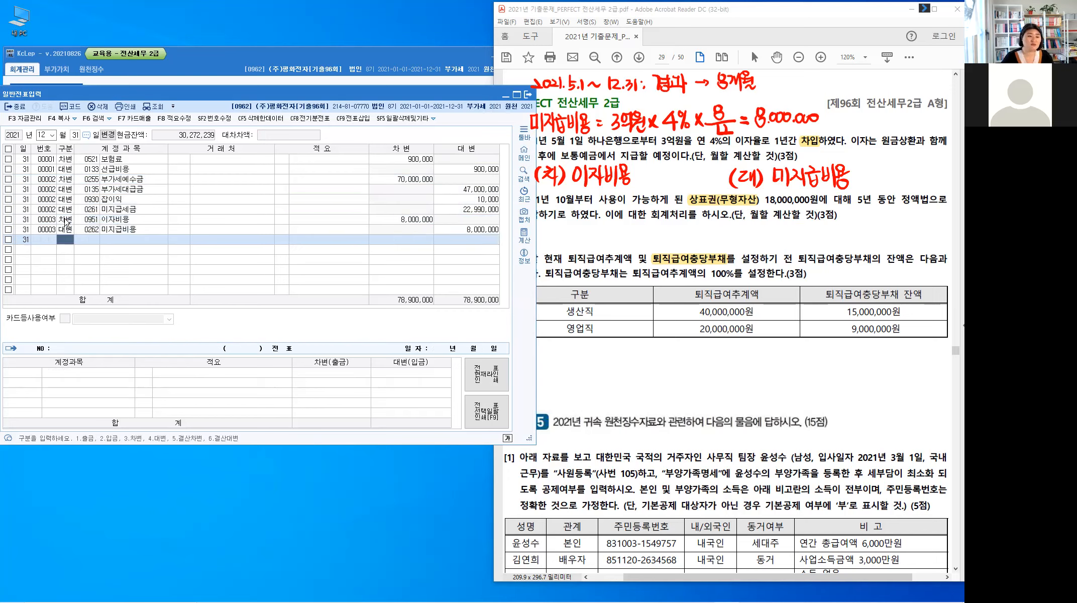
Step: Clear the handwriting from the problem PDF and bracket "2021년 10월" in item [4], adding a short handwritten note above it
click(711, 363)
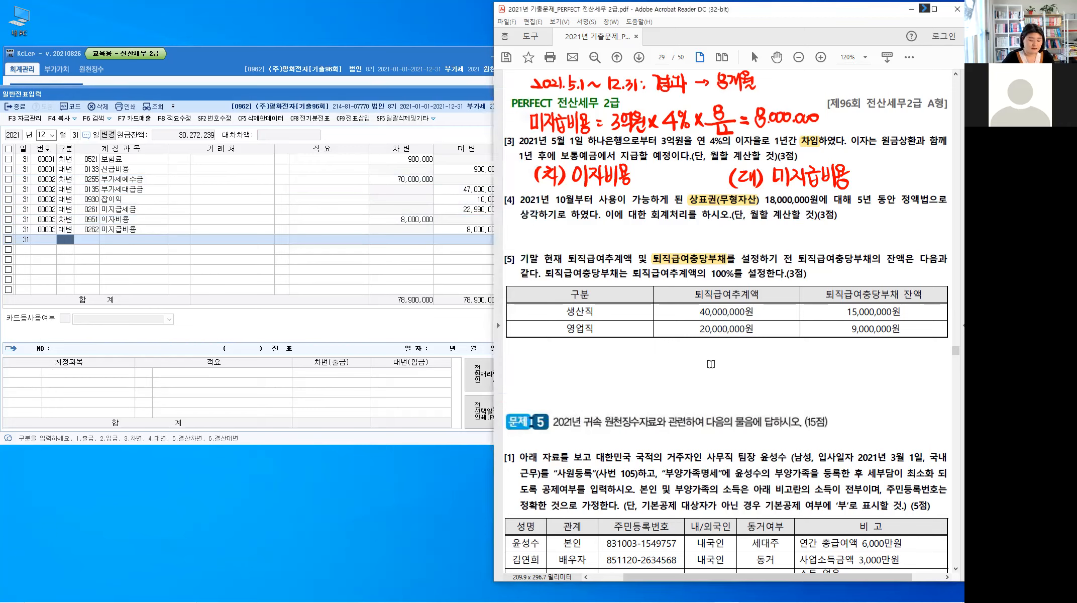
key(Escape)
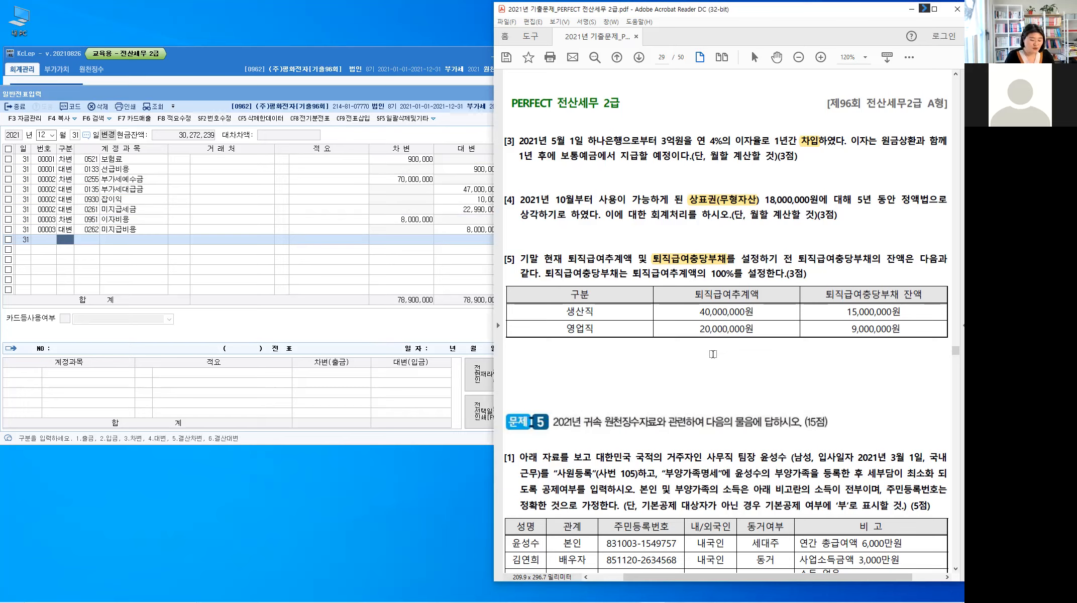
key(alt+1)
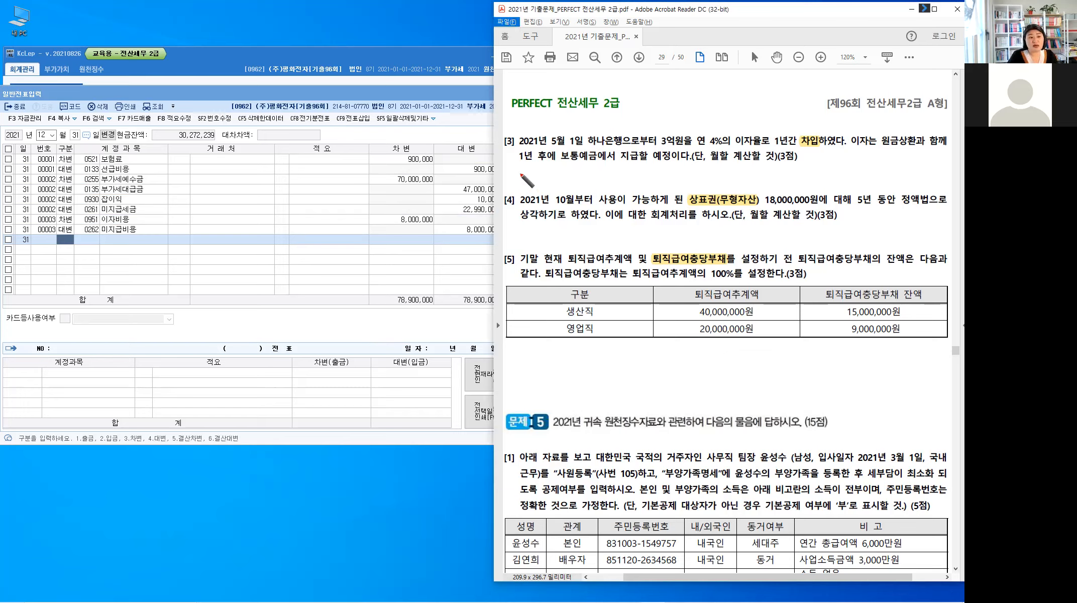
mouse_move(511, 182)
mouse_down()
mouse_move(518, 172)
mouse_move(523, 208)
mouse_move(574, 206)
mouse_up()
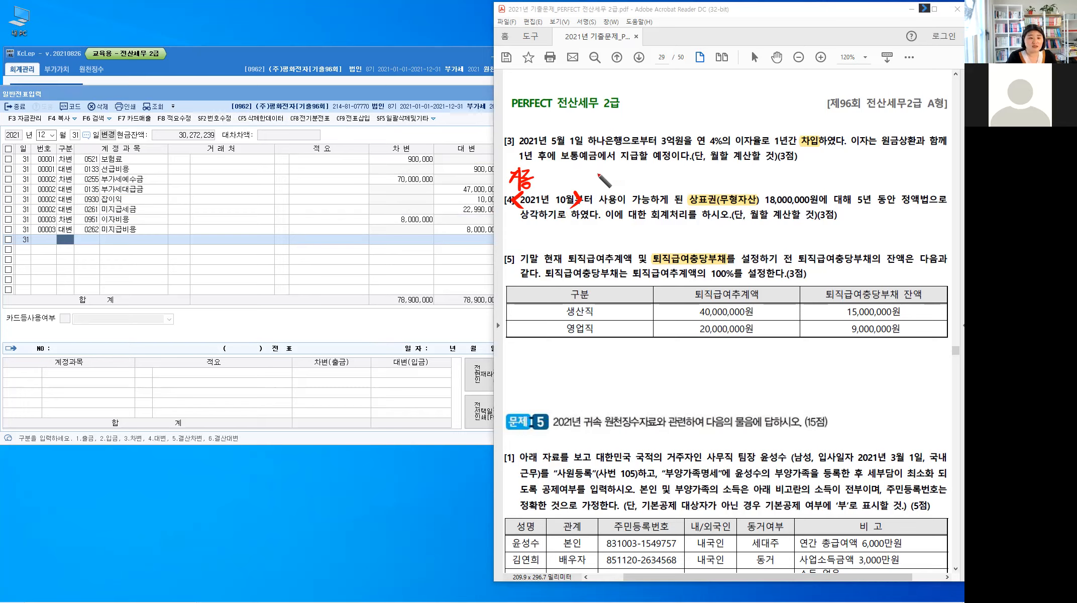
Step: Handwrite the start of the amortization formula, "상각비 = 18,000,000원", above item [4]
drag(595, 169, 595, 182)
drag(601, 173, 619, 184)
drag(615, 179, 619, 178)
mouse_move(623, 170)
mouse_down()
mouse_move(623, 187)
mouse_move(632, 175)
mouse_up()
drag(626, 180, 633, 179)
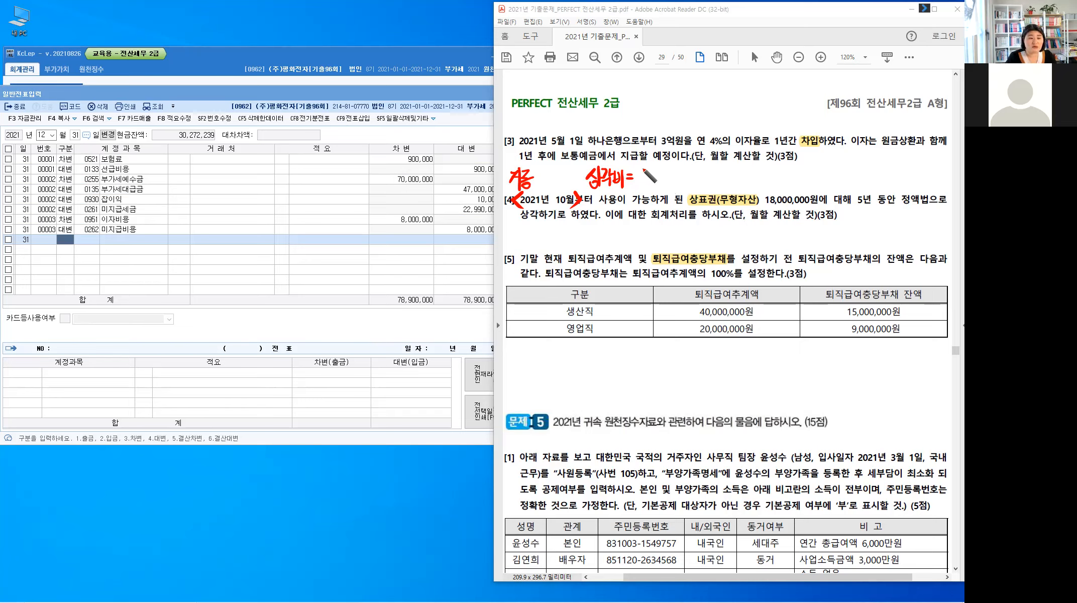
mouse_move(644, 170)
mouse_down()
mouse_move(642, 184)
mouse_move(652, 172)
mouse_move(698, 173)
mouse_up()
drag(706, 168, 705, 168)
mouse_move(699, 174)
mouse_down()
mouse_move(711, 173)
mouse_move(703, 178)
mouse_up()
drag(709, 168, 711, 184)
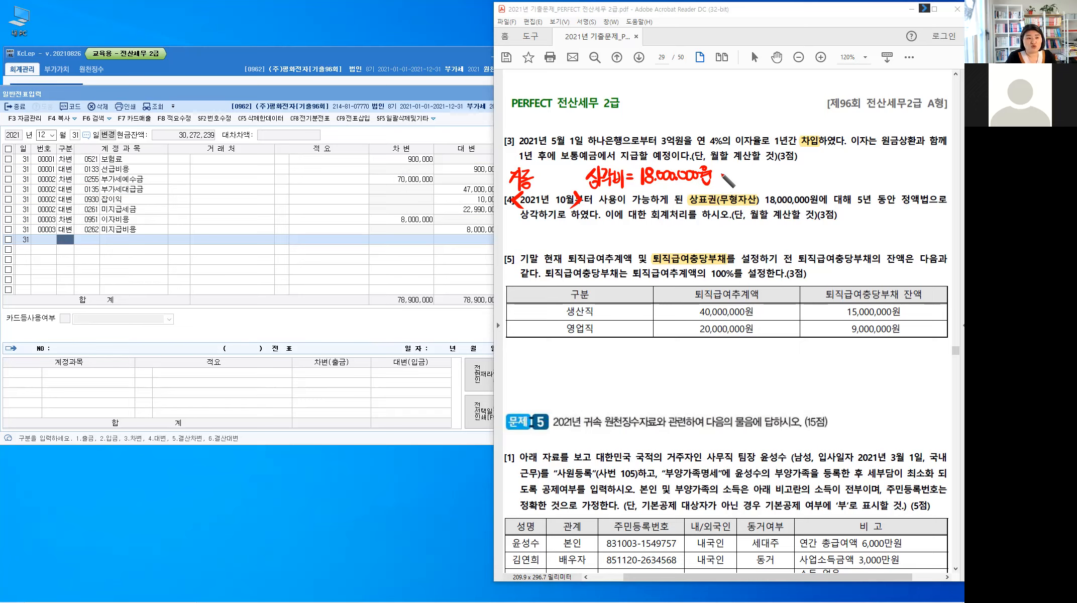
Step: Extend the handwritten 상각비 formula with "÷ 5년 × 3/12 ="
click(718, 170)
click(719, 182)
drag(713, 177, 741, 176)
drag(741, 171, 746, 171)
drag(741, 174, 746, 174)
drag(746, 168, 745, 180)
drag(739, 179, 747, 184)
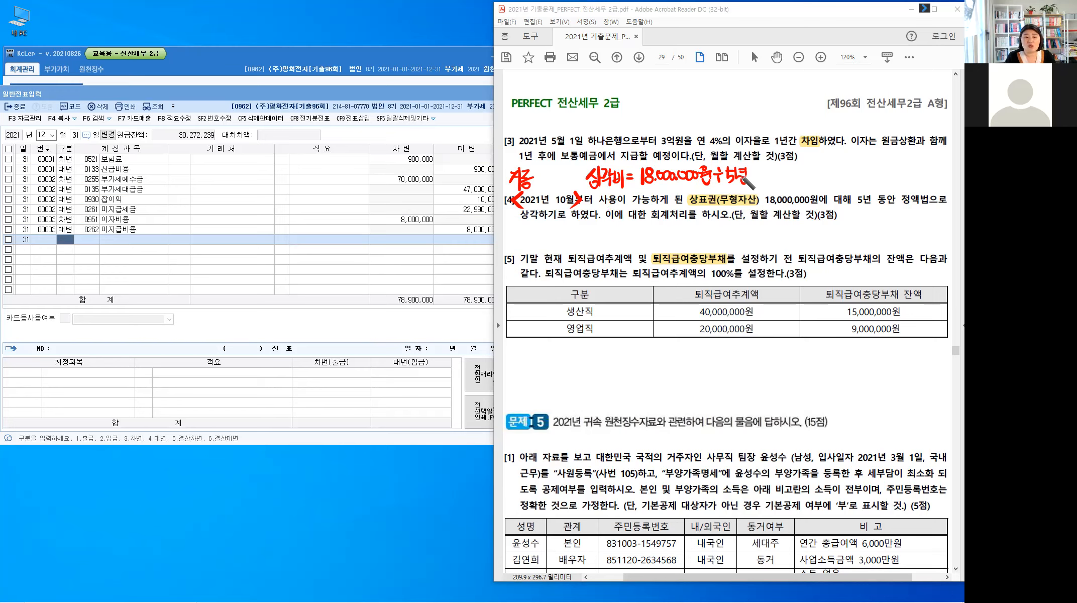
mouse_move(761, 170)
mouse_down()
mouse_move(755, 183)
mouse_move(773, 194)
mouse_move(791, 174)
mouse_up()
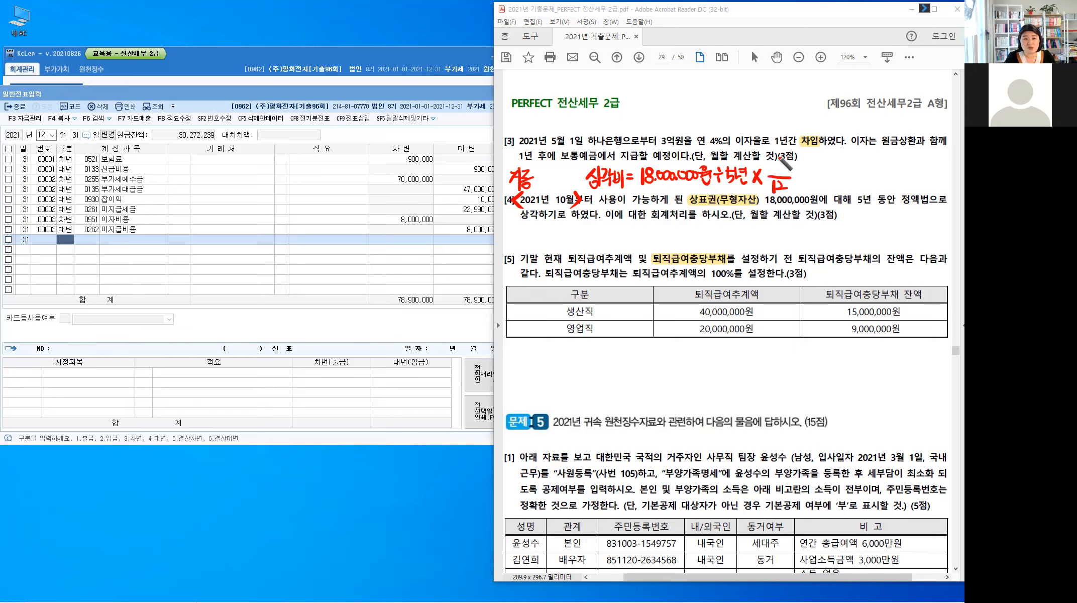
mouse_move(774, 166)
mouse_down()
mouse_move(776, 177)
mouse_move(804, 177)
mouse_up()
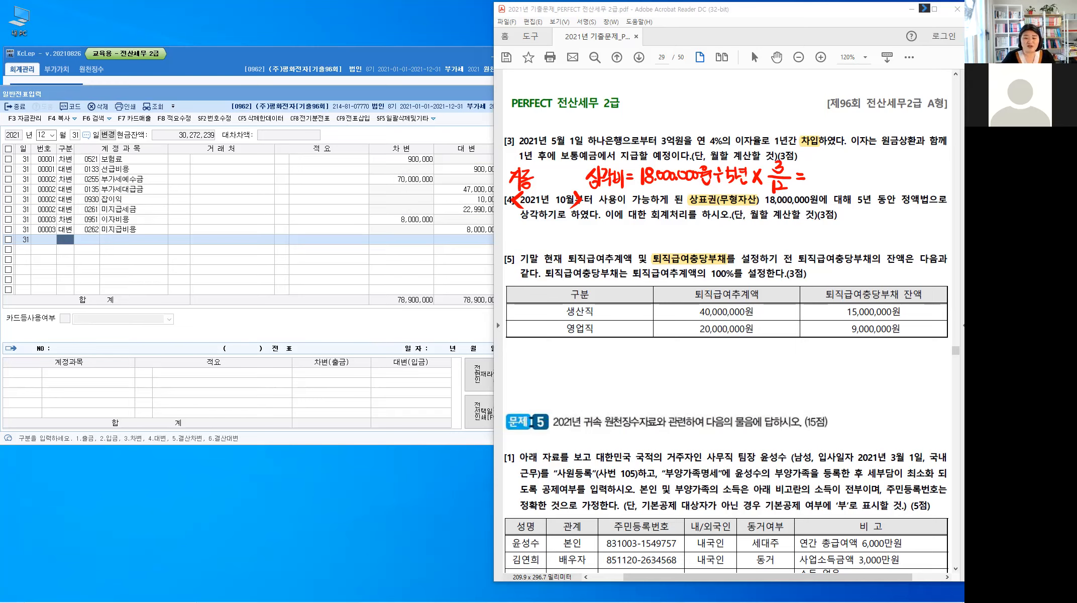
Step: Calculate 18,000,000 ÷ 5 × 3 ÷ 12 in the calculator for item [4]
key(alt+Tab)
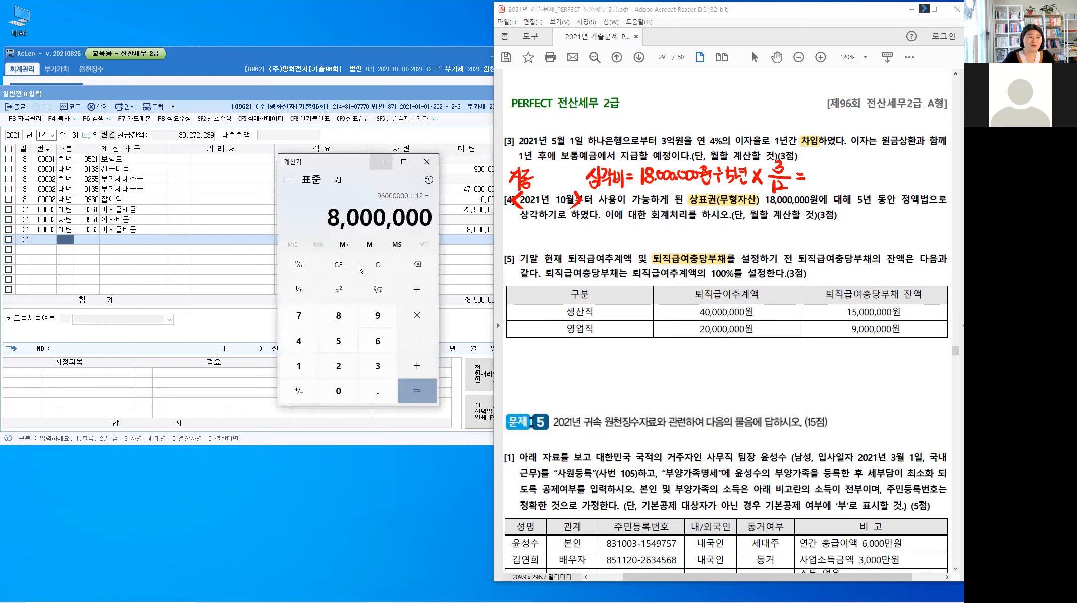
click(340, 270)
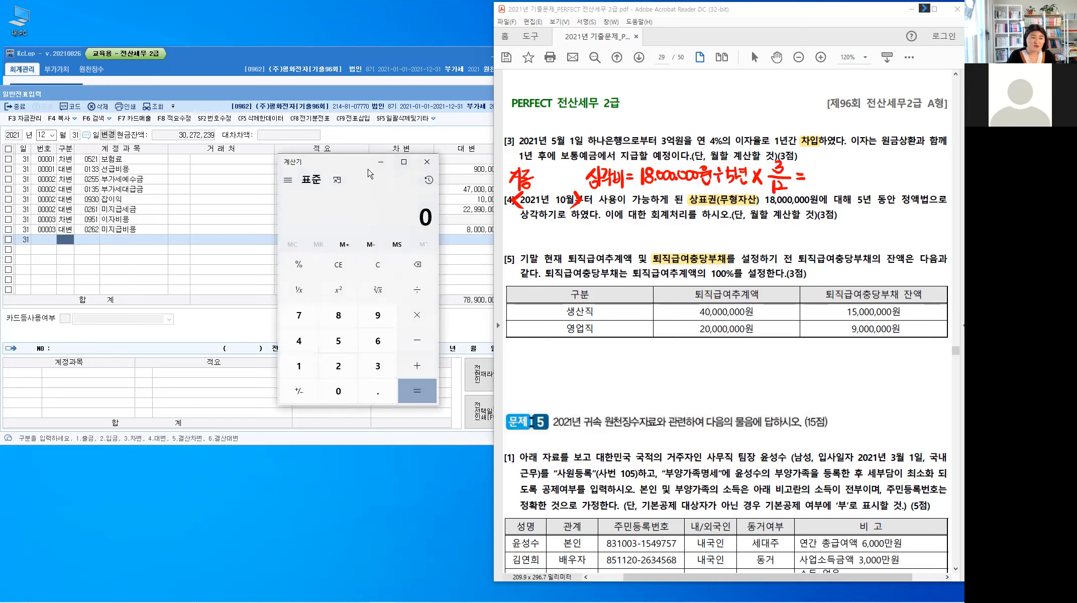
text(18)
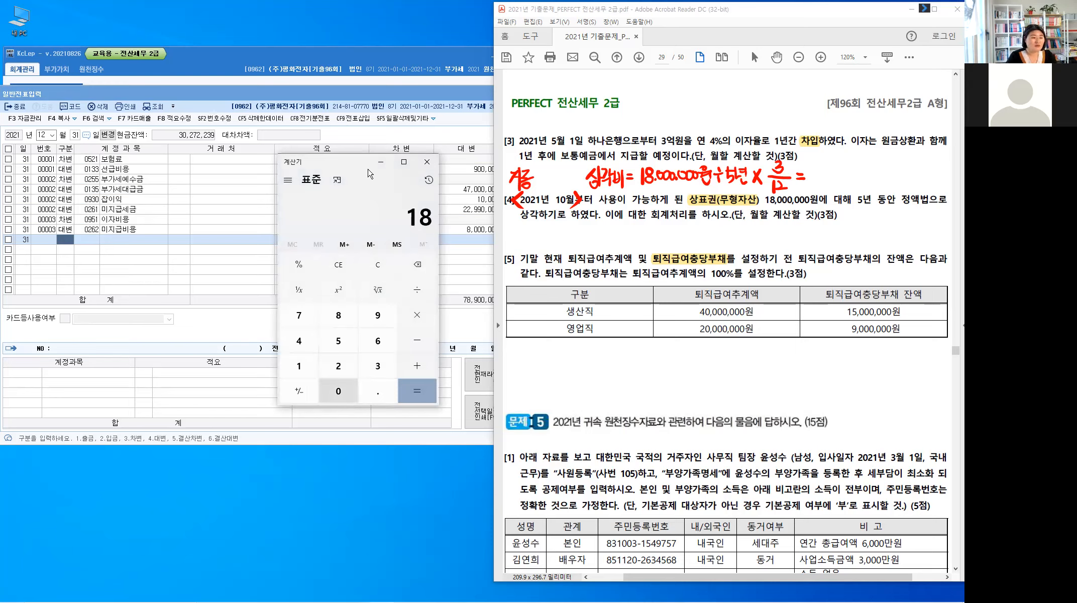
text(0000000)
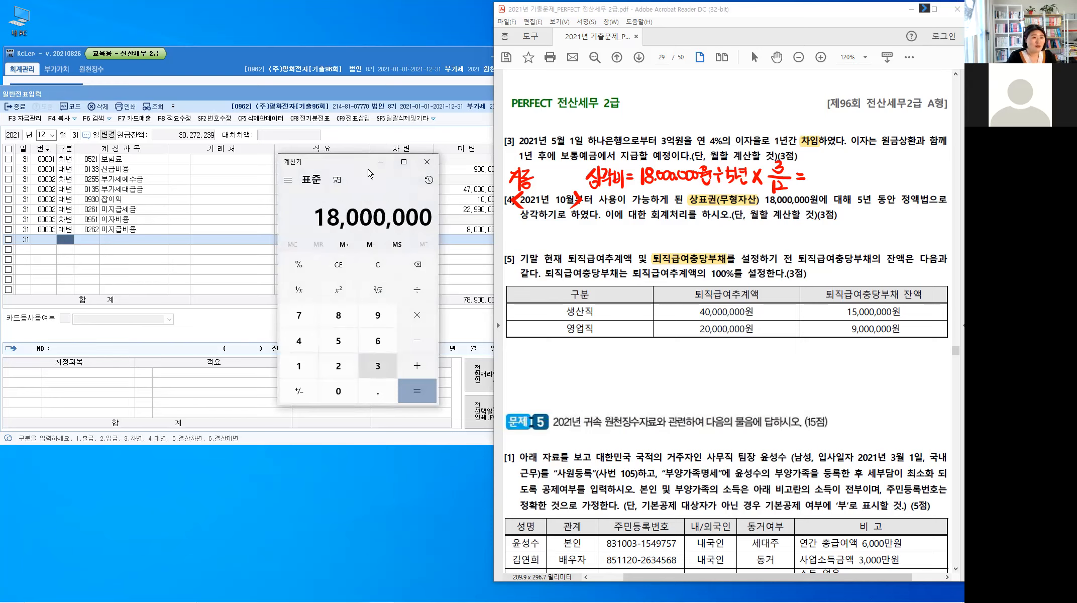
text(*/)
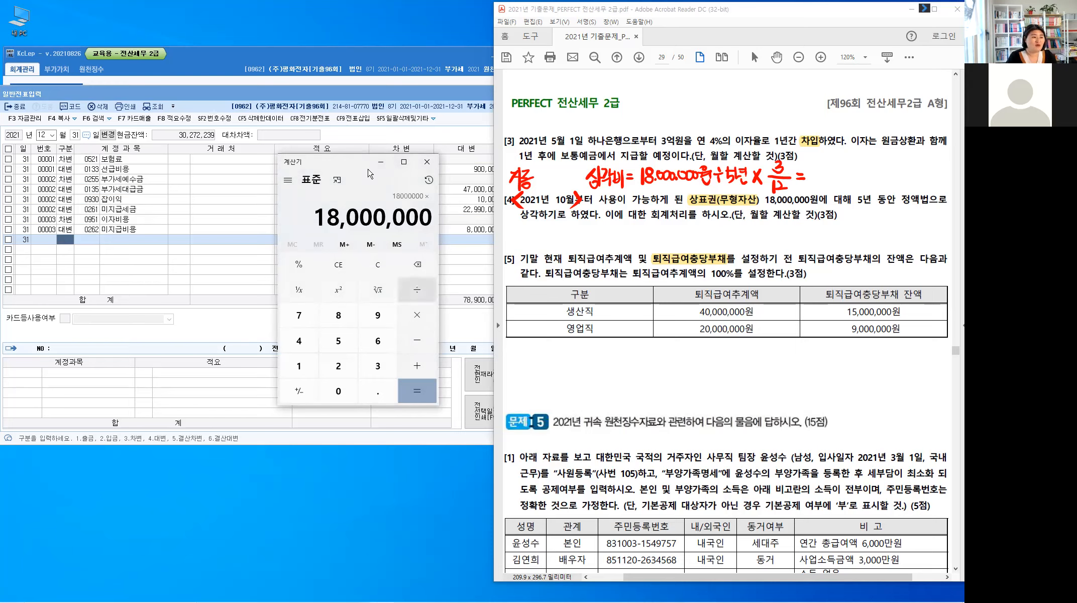
text(5*)
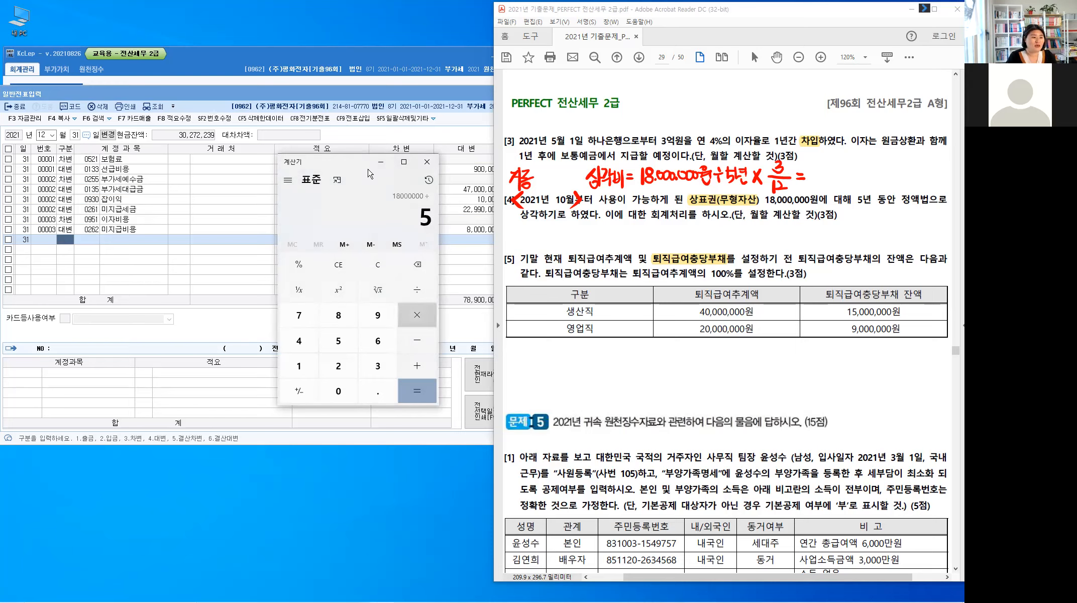
text(3/2)
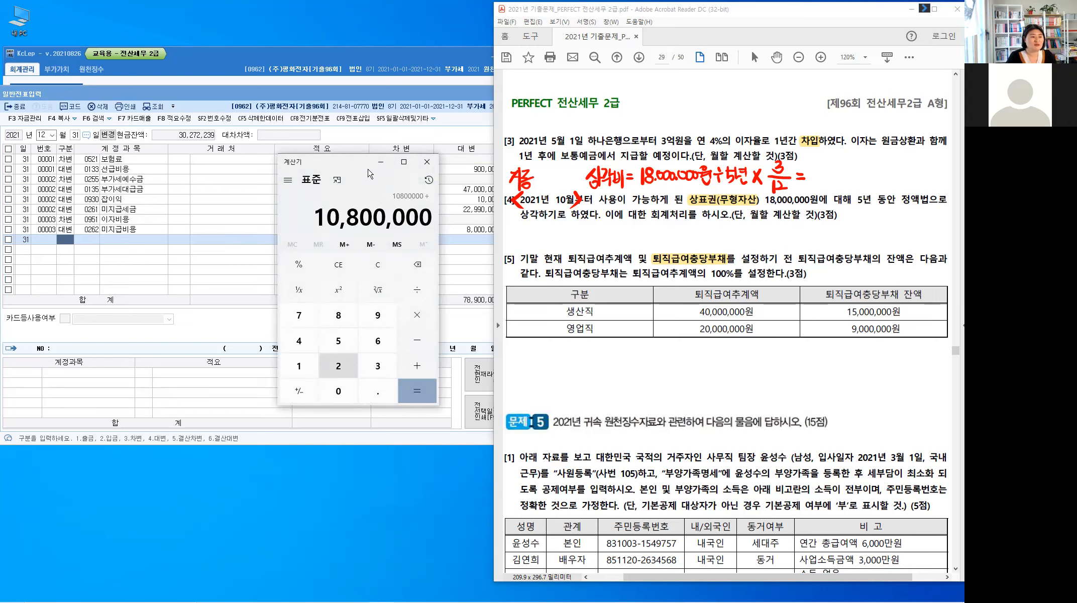
text(12)
key(Return)
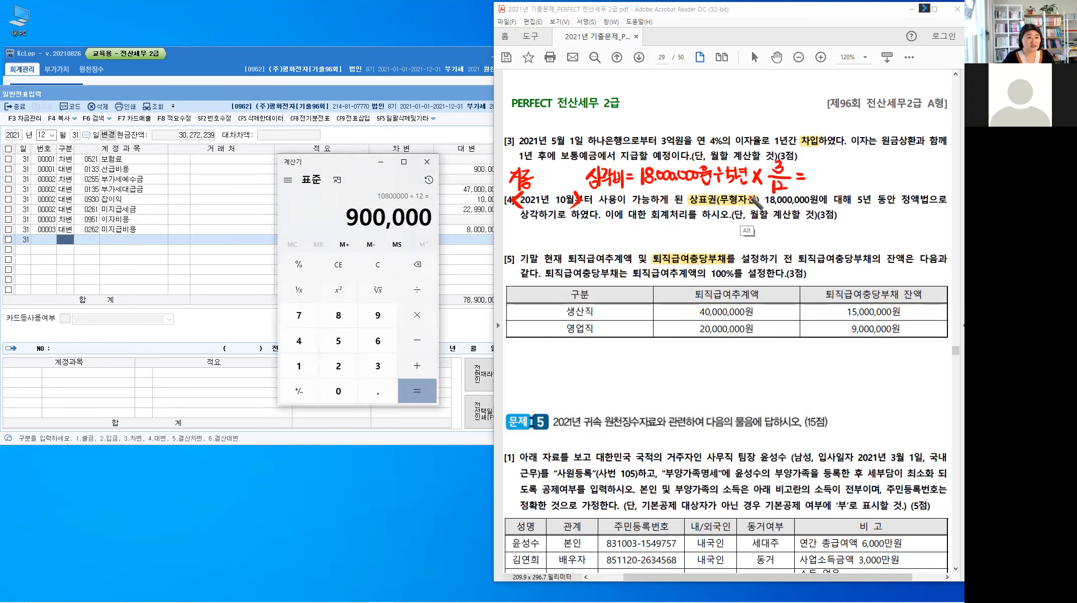
Step: Handwrite the result 900,000 at the end of the 상각비 formula above item [4]
key(alt)
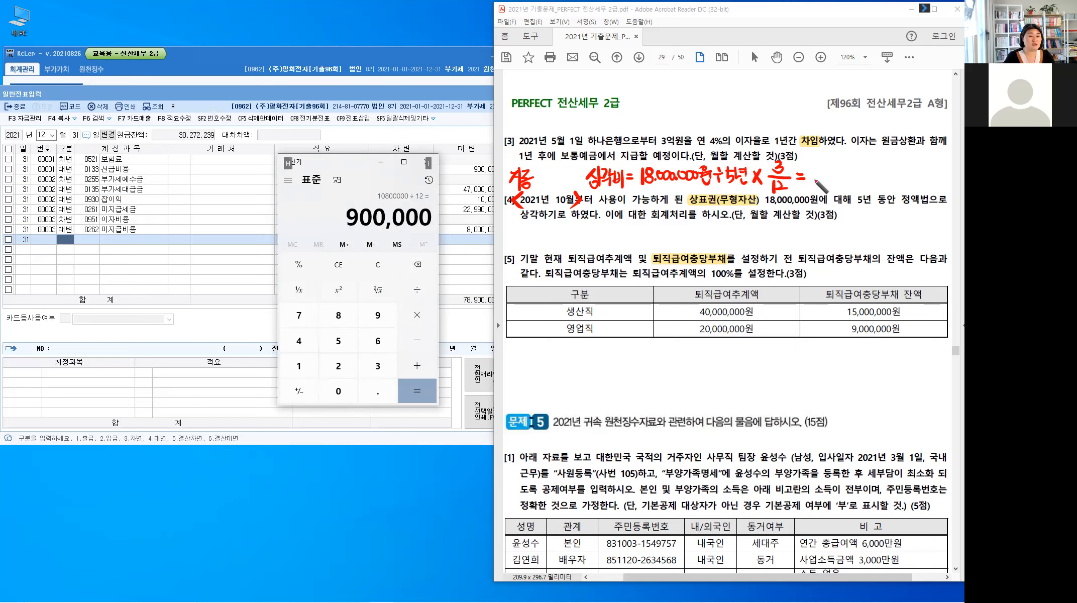
mouse_move(822, 171)
mouse_down()
mouse_move(818, 183)
mouse_move(835, 172)
mouse_up()
click(839, 179)
drag(848, 171, 865, 171)
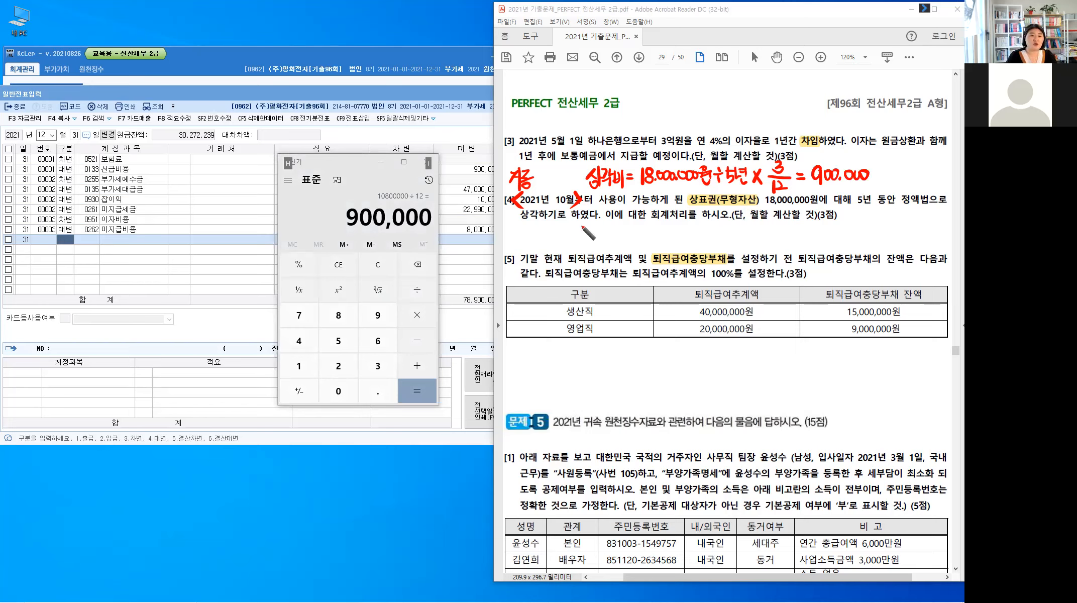
Step: Handwrite the debit account "(차) 무형자산상각비" below item [4]
click(555, 222)
mouse_move(553, 223)
mouse_down()
mouse_move(550, 237)
mouse_move(562, 225)
mouse_up()
drag(555, 229, 554, 236)
drag(559, 231, 563, 235)
drag(567, 224, 566, 237)
drag(567, 231, 571, 230)
mouse_move(573, 224)
mouse_down()
mouse_move(573, 236)
mouse_move(600, 231)
mouse_move(591, 241)
mouse_up()
drag(604, 223, 640, 234)
drag(643, 229, 647, 232)
drag(649, 223, 649, 234)
drag(645, 235, 654, 233)
drag(661, 223, 661, 234)
drag(654, 235, 672, 234)
drag(677, 222, 677, 241)
Step: Handwrite the credit account "(대) 상표권" beside the debit note below item [4]
mouse_move(750, 223)
mouse_down()
mouse_move(751, 240)
mouse_move(763, 225)
mouse_move(764, 236)
mouse_up()
drag(769, 224, 772, 240)
drag(775, 223, 783, 236)
drag(787, 228, 791, 233)
drag(794, 223, 794, 231)
drag(792, 233, 809, 223)
drag(803, 225, 804, 229)
drag(807, 225, 807, 232)
drag(801, 234, 819, 230)
drag(814, 231, 822, 230)
drag(824, 221, 824, 234)
drag(816, 232, 828, 237)
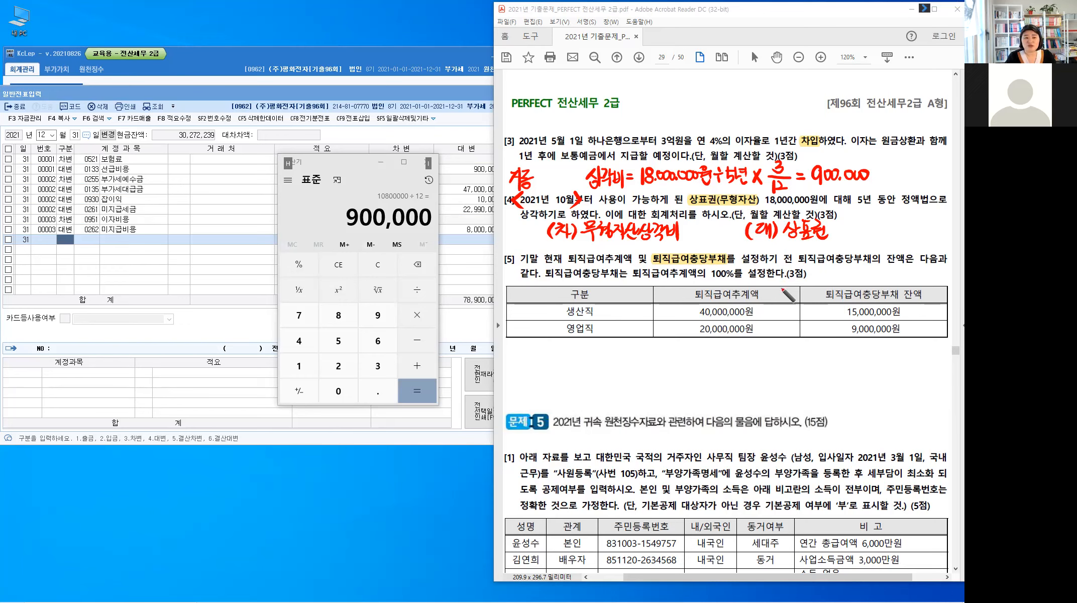
Step: Underline "설정하기 전" in item [5] and link it to a handwritten note "추계액-충.잔액"
mouse_move(742, 262)
mouse_down()
mouse_move(786, 259)
mouse_move(832, 276)
mouse_up()
drag(836, 274, 842, 277)
drag(835, 277, 843, 280)
drag(846, 275, 849, 279)
drag(852, 270, 865, 280)
drag(859, 281, 899, 277)
click(892, 275)
drag(902, 270, 903, 282)
drag(907, 273, 908, 277)
drag(912, 271, 916, 286)
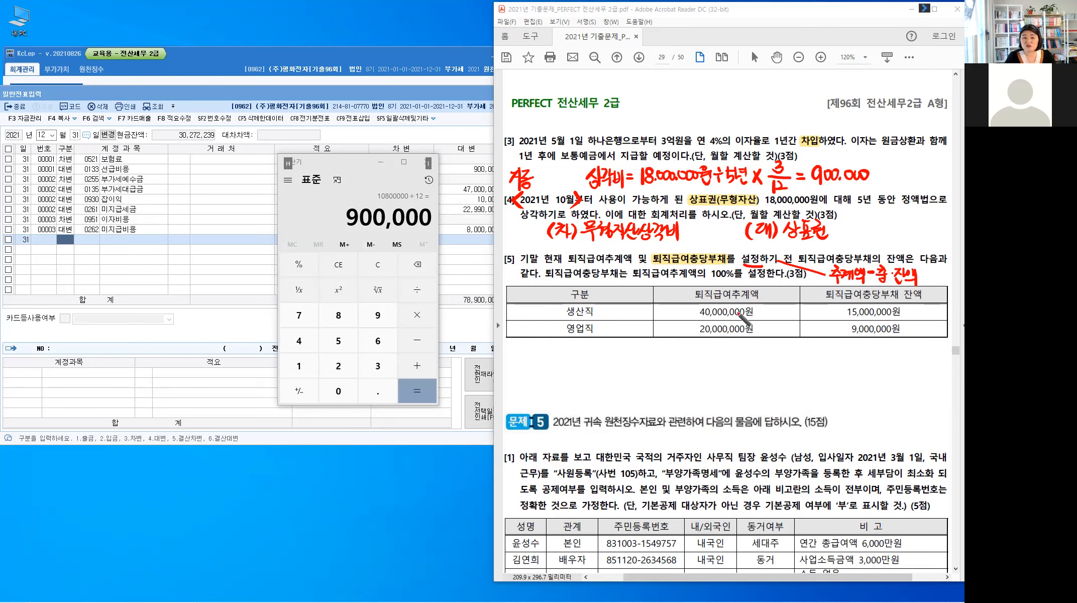
Step: Mark minus signs between the table amounts in item [5] and handwrite 설정액 of 25,000,000 for 생산직 and 11,000,000 for 영업직
drag(782, 312, 795, 313)
mouse_move(625, 291)
mouse_down()
mouse_move(632, 284)
mouse_move(632, 297)
mouse_move(652, 300)
mouse_up()
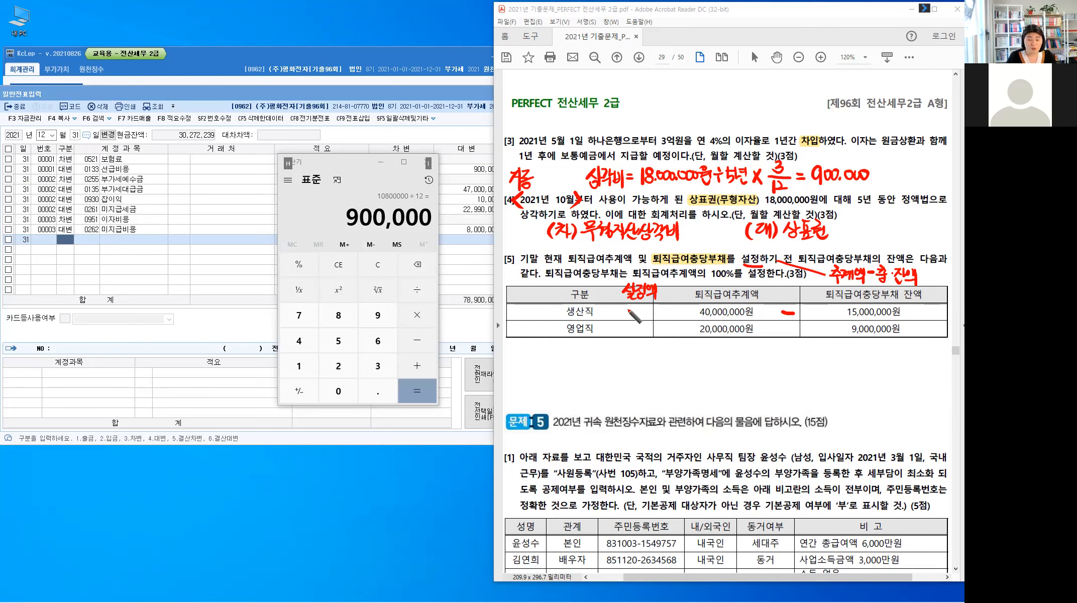
drag(620, 310, 682, 309)
click(662, 314)
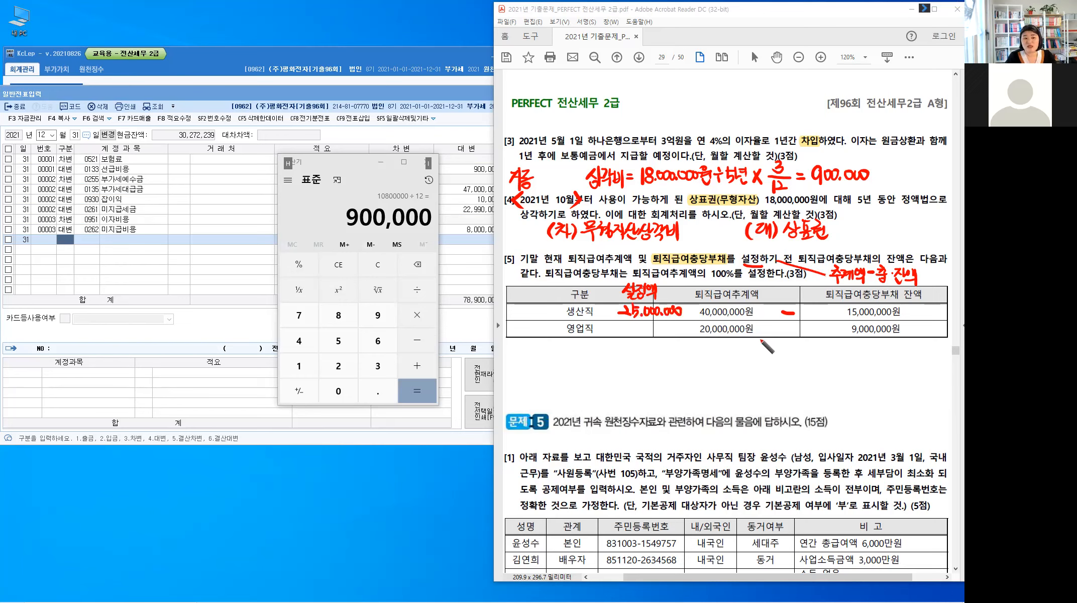
drag(785, 327, 797, 328)
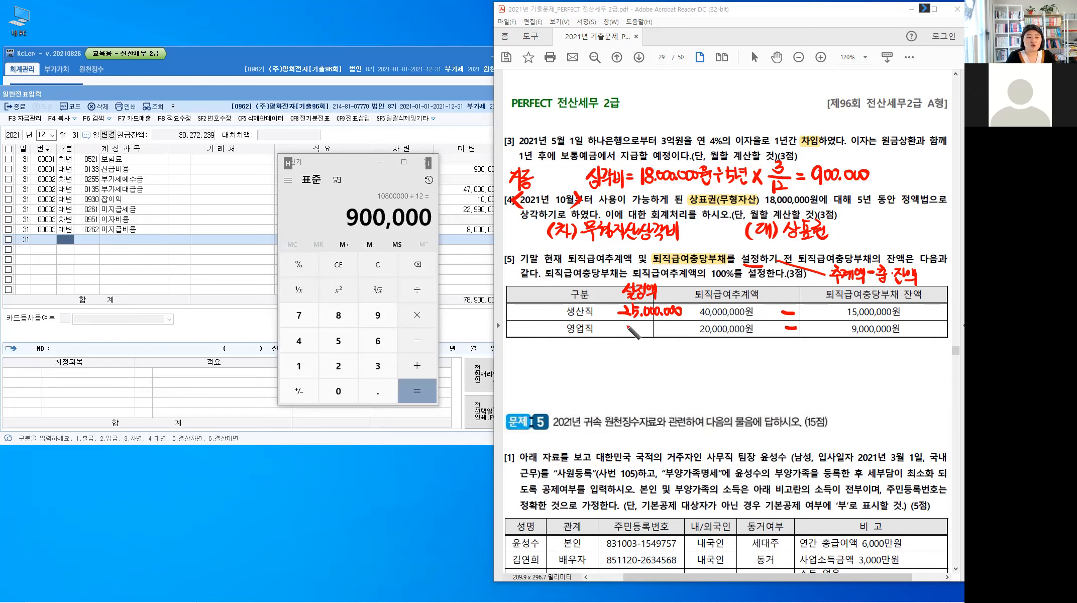
drag(626, 325, 683, 328)
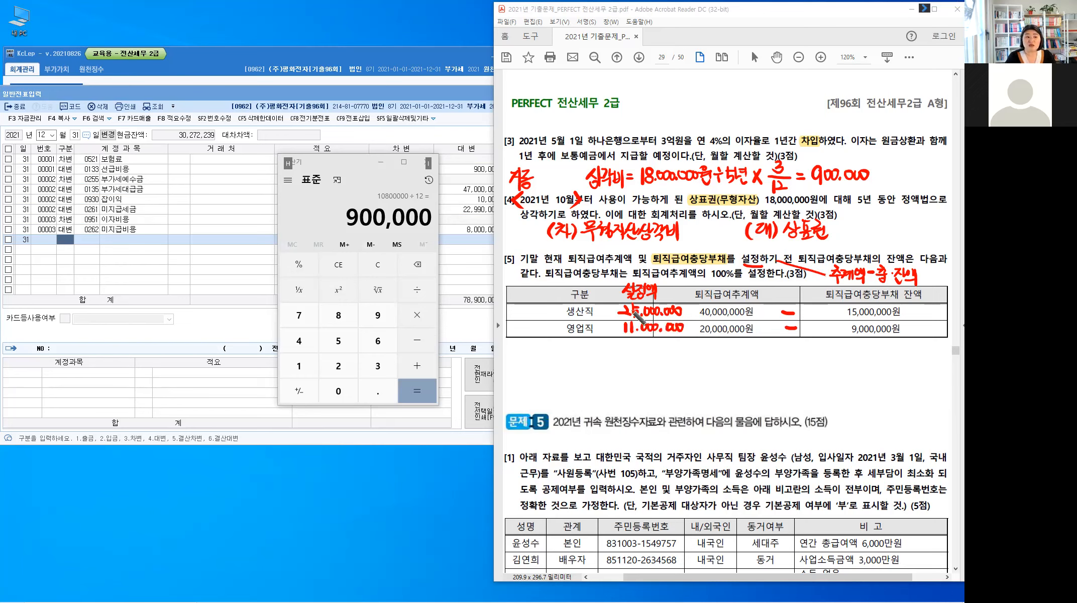
Step: Handwrite the note "자동" above the number of item [5]
drag(512, 240, 513, 252)
drag(524, 236, 525, 251)
drag(528, 241, 537, 245)
drag(526, 249, 538, 248)
drag(530, 252, 537, 259)
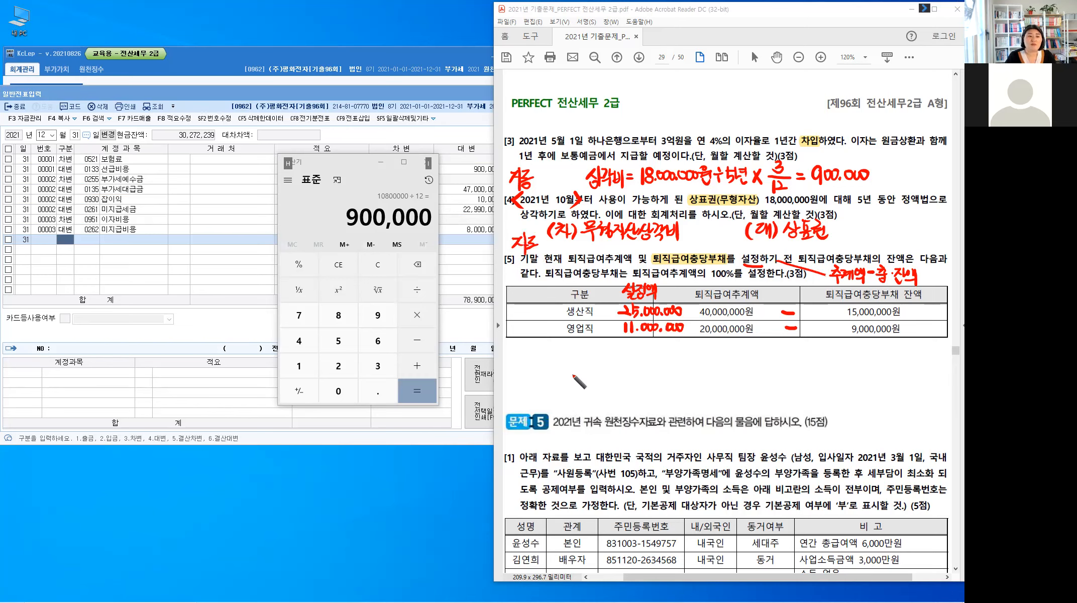
Step: Handwrite the debit account "(차) 퇴직급여" below the table of item [5]
drag(567, 348, 570, 361)
drag(573, 357, 578, 360)
drag(581, 350, 581, 361)
drag(580, 356, 585, 367)
drag(600, 353, 609, 360)
drag(597, 365, 614, 369)
drag(618, 356, 620, 361)
drag(622, 357, 625, 361)
drag(629, 353, 629, 371)
drag(634, 355, 643, 357)
drag(635, 361, 657, 371)
Step: Handwrite the abbreviated credit account "(대) 퇴.충.부" below the table of item [5]
mouse_move(755, 355)
mouse_down()
mouse_move(754, 369)
mouse_move(765, 356)
mouse_up()
drag(760, 357, 768, 363)
drag(771, 357, 770, 366)
drag(770, 361, 775, 362)
drag(776, 355, 776, 369)
mouse_move(779, 354)
mouse_down()
mouse_move(779, 369)
mouse_move(795, 351)
mouse_up()
drag(824, 360, 854, 374)
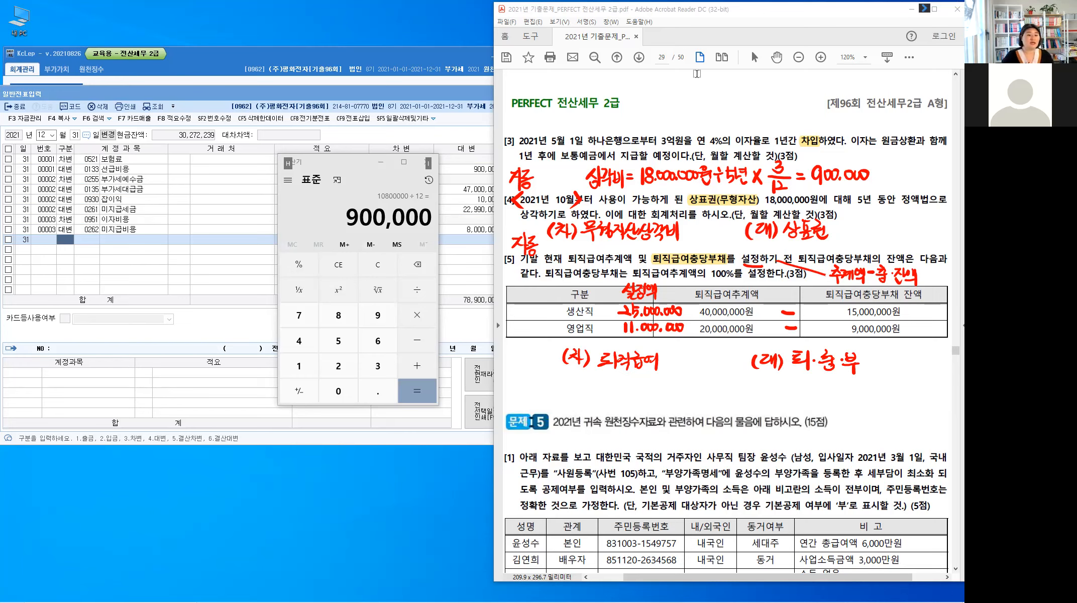
Step: Clear the calculator, close 일반전표입력 and open 결산자료입력 for the period January to December 2021
click(376, 265)
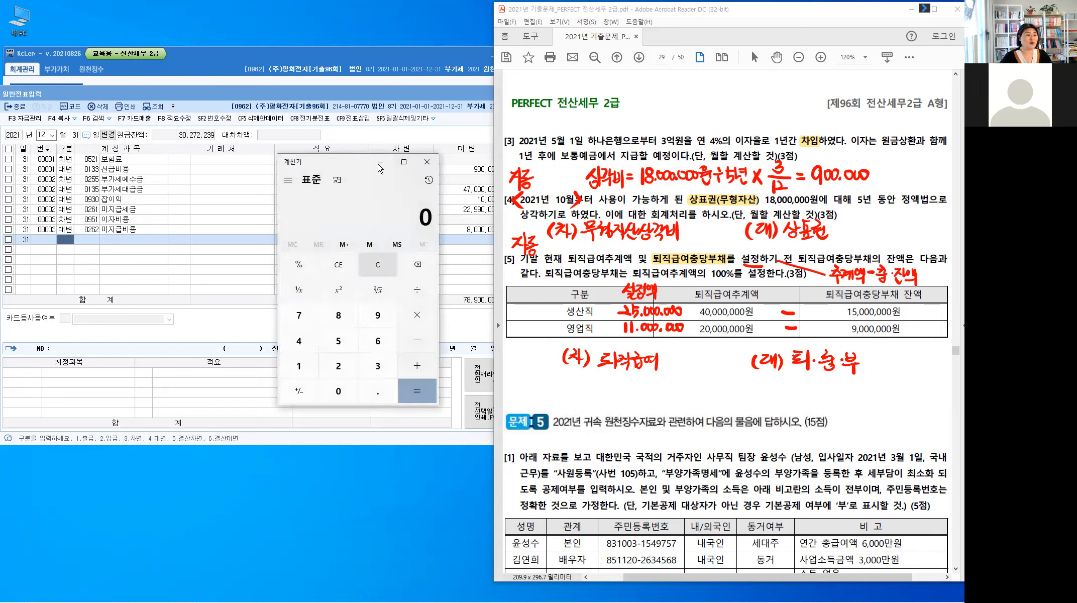
click(213, 95)
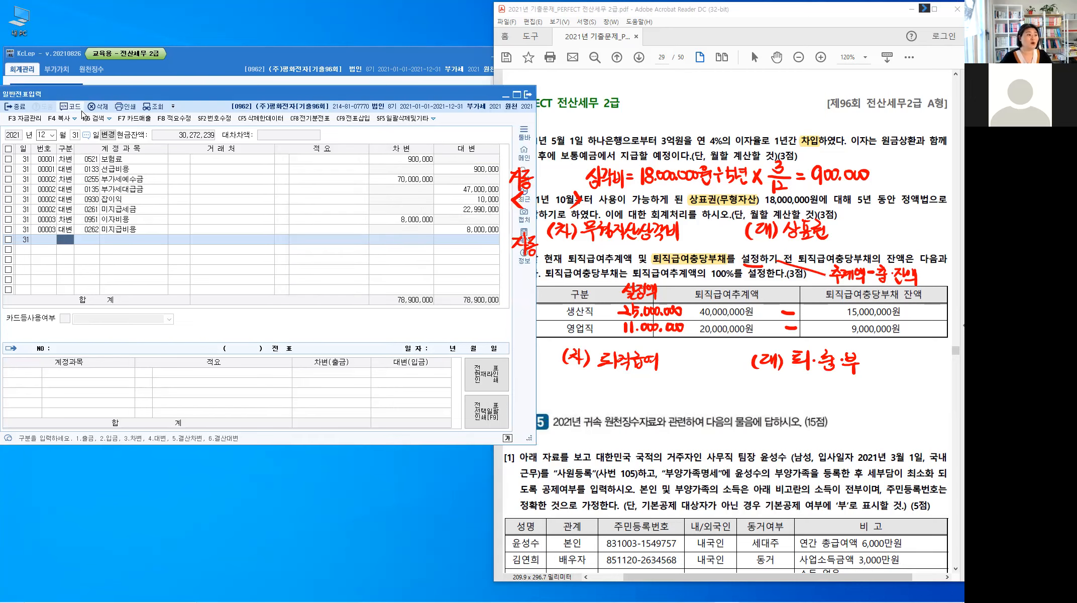
click(17, 108)
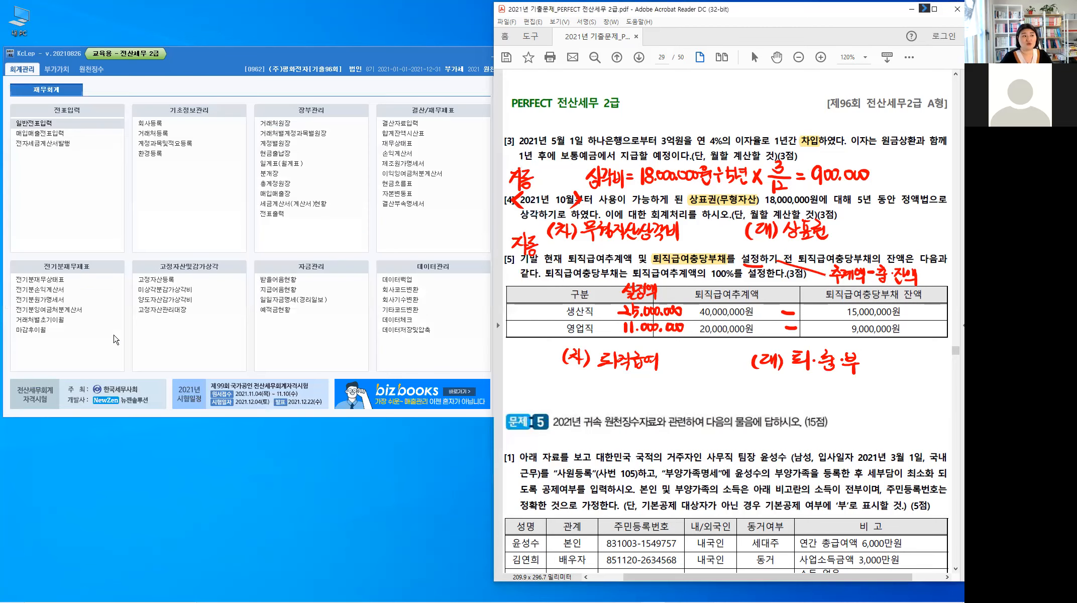
click(404, 126)
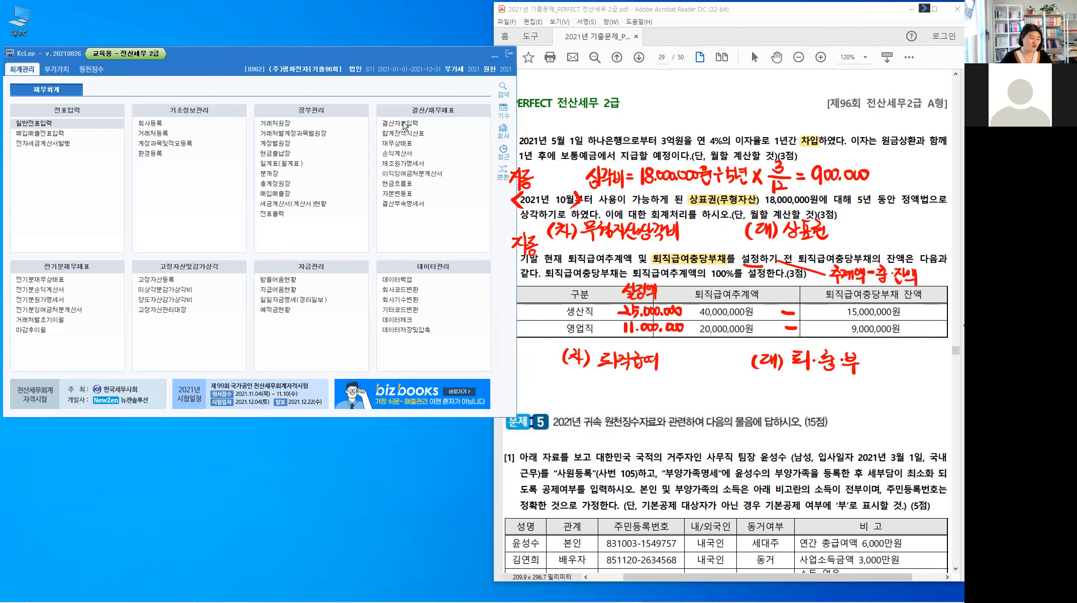
click(404, 126)
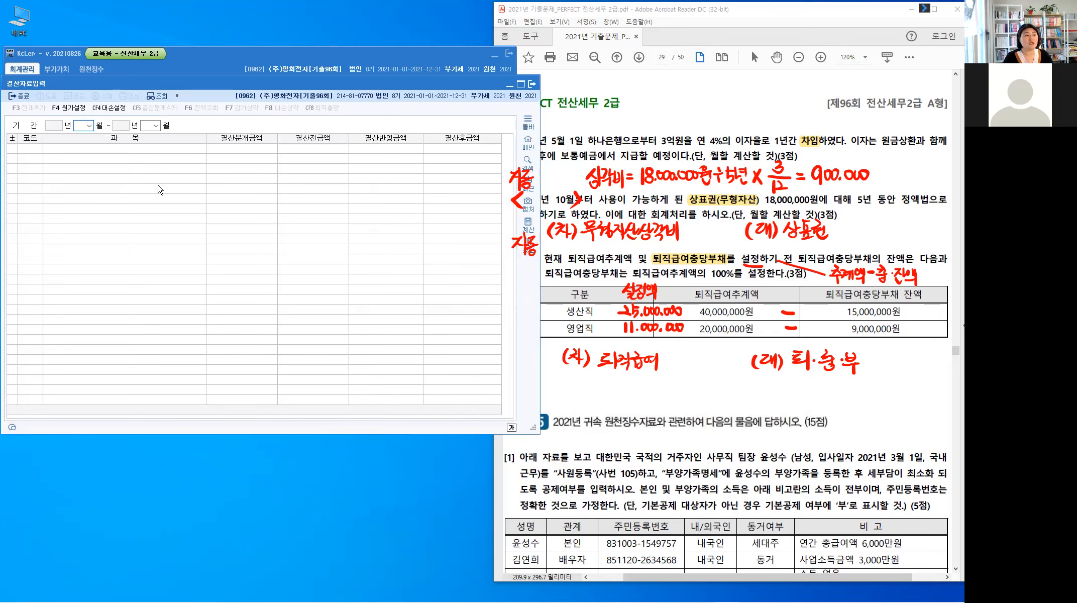
key(Return)
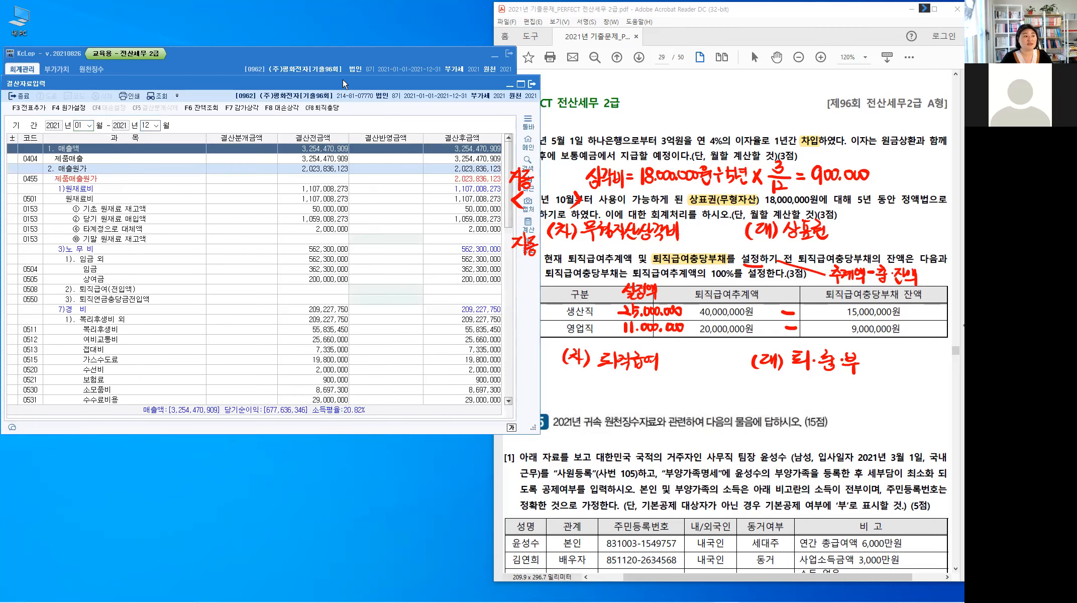
drag(340, 79, 333, 77)
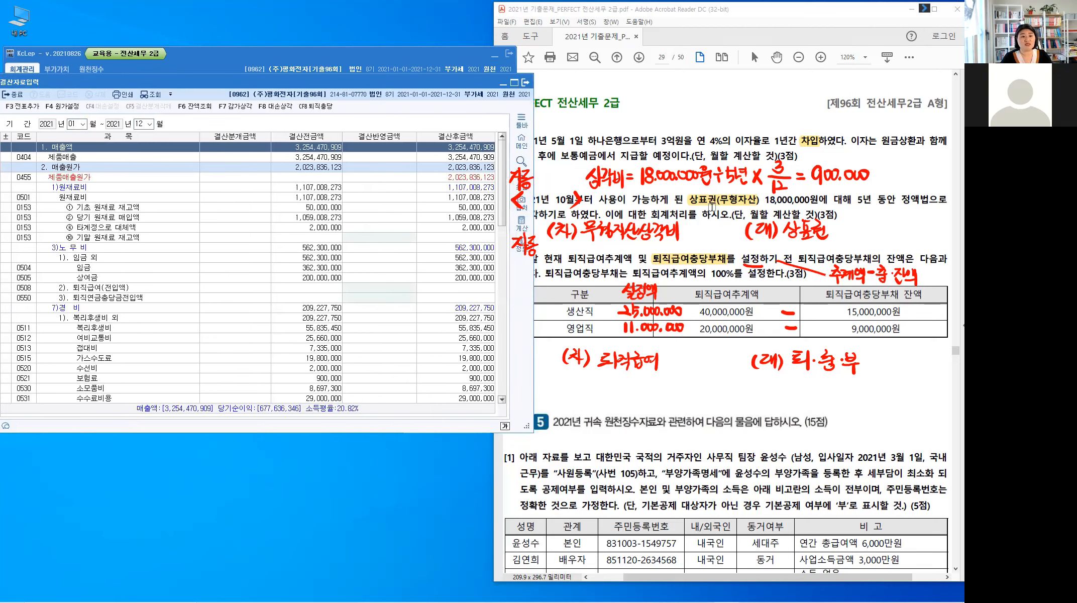
Step: Enter 900,000 as the 결산반영금액 of 0220 상표권 under 무형자산상각비 in 판매비와 일반관리비
click(106, 307)
scroll(106, 308, down, 2)
scroll(106, 309, down, 8)
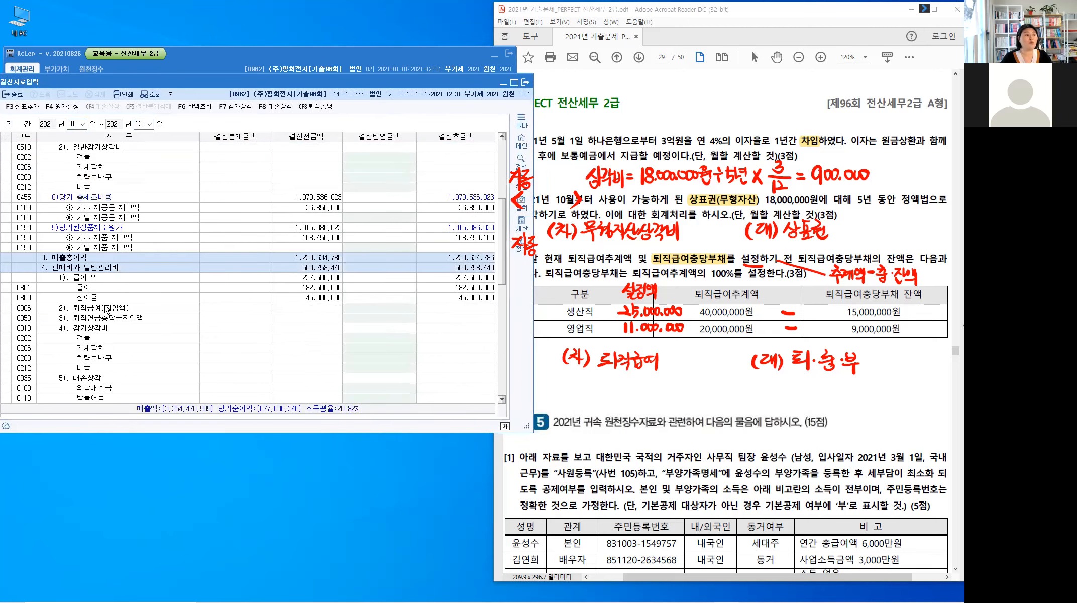
scroll(107, 311, down, 1)
scroll(113, 319, down, 2)
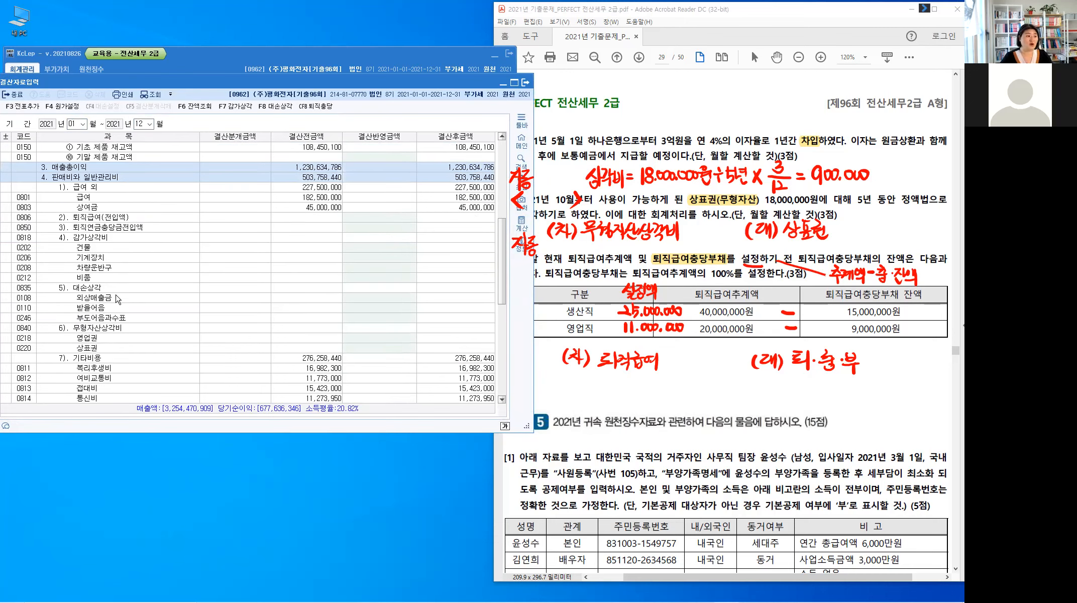
click(124, 329)
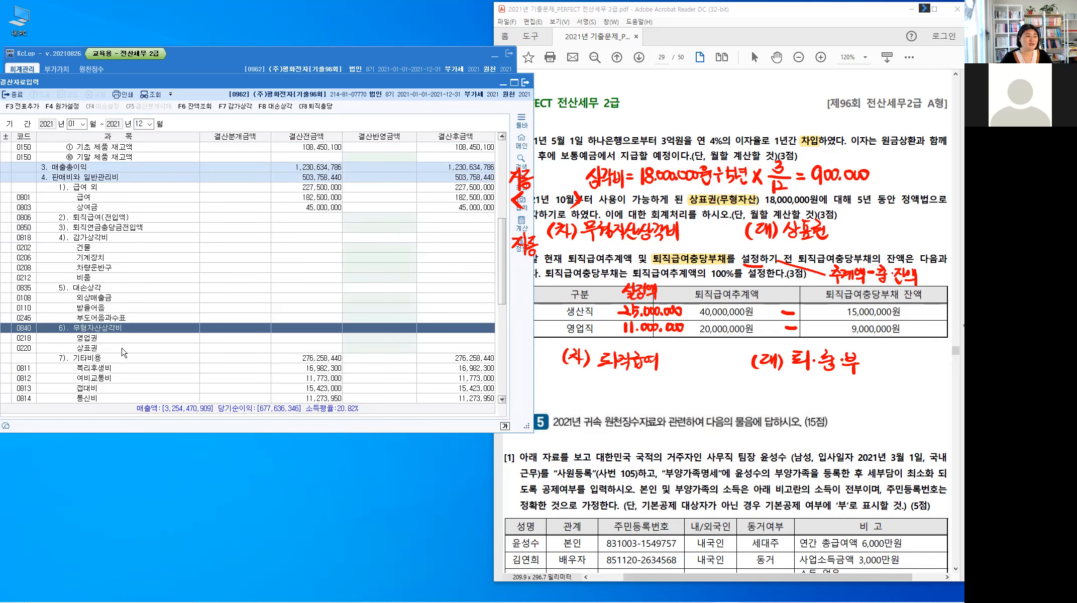
click(126, 347)
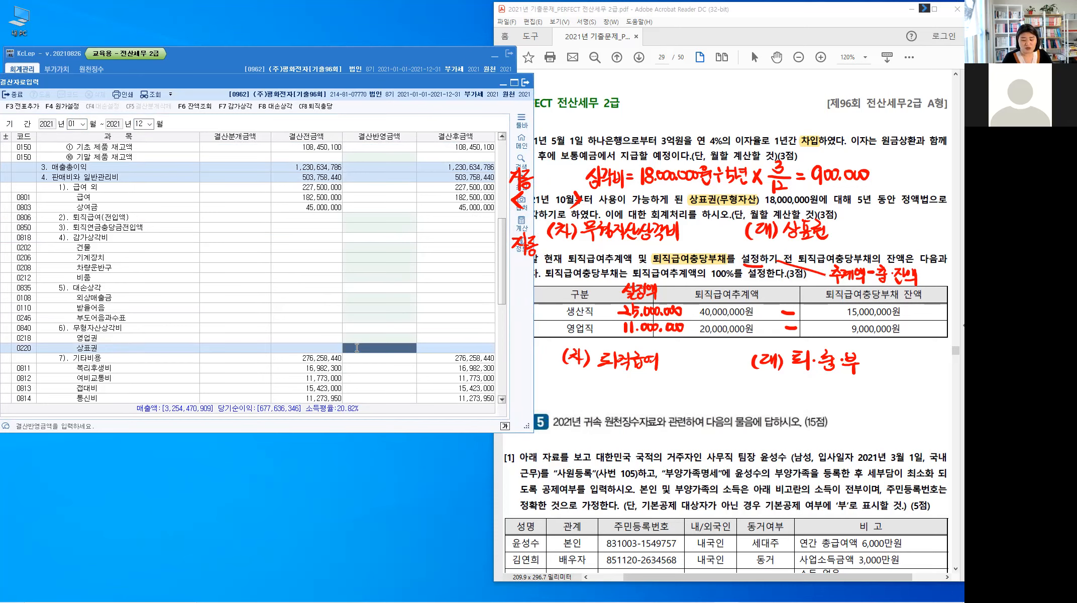
text(900000)
key(Return)
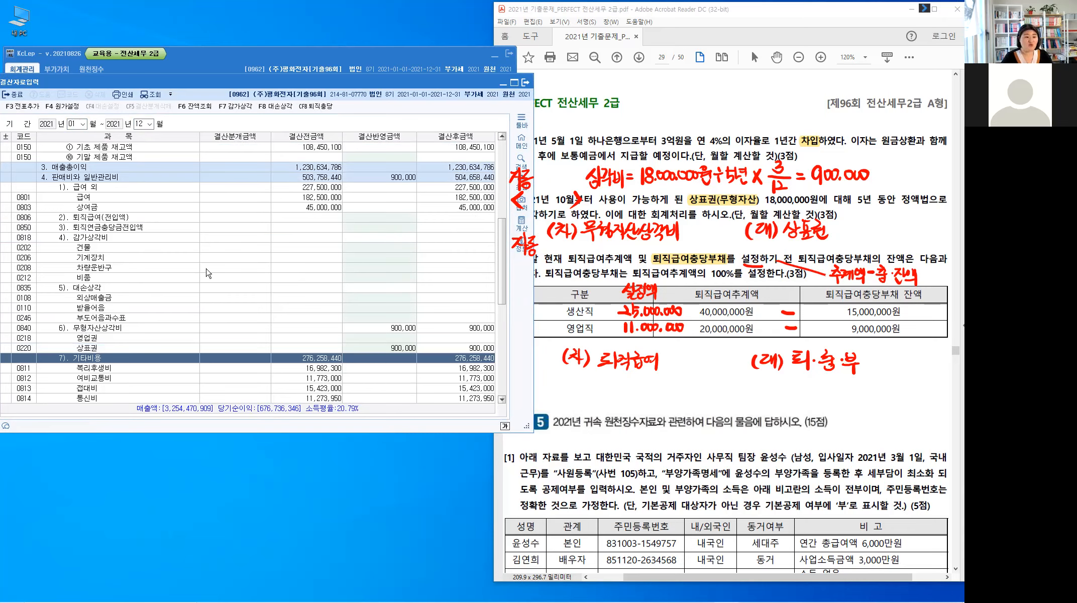
Step: Enter 25,000,000 as the 결산반영금액 of 0508 퇴직급여(전입액) under 노무비 in 제품매출원가
scroll(210, 273, up, 10)
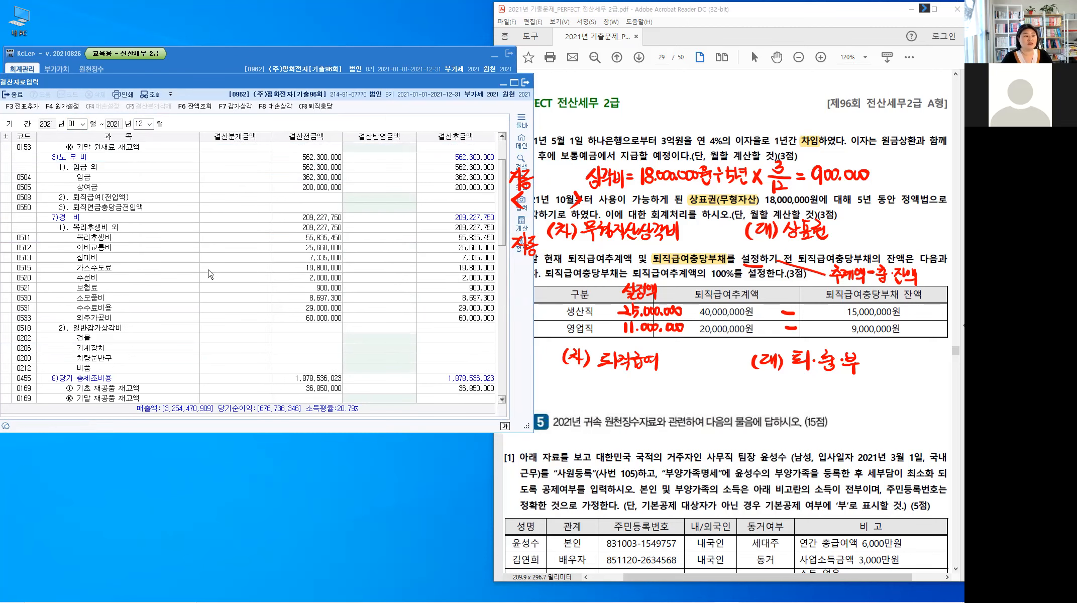
scroll(210, 274, up, 3)
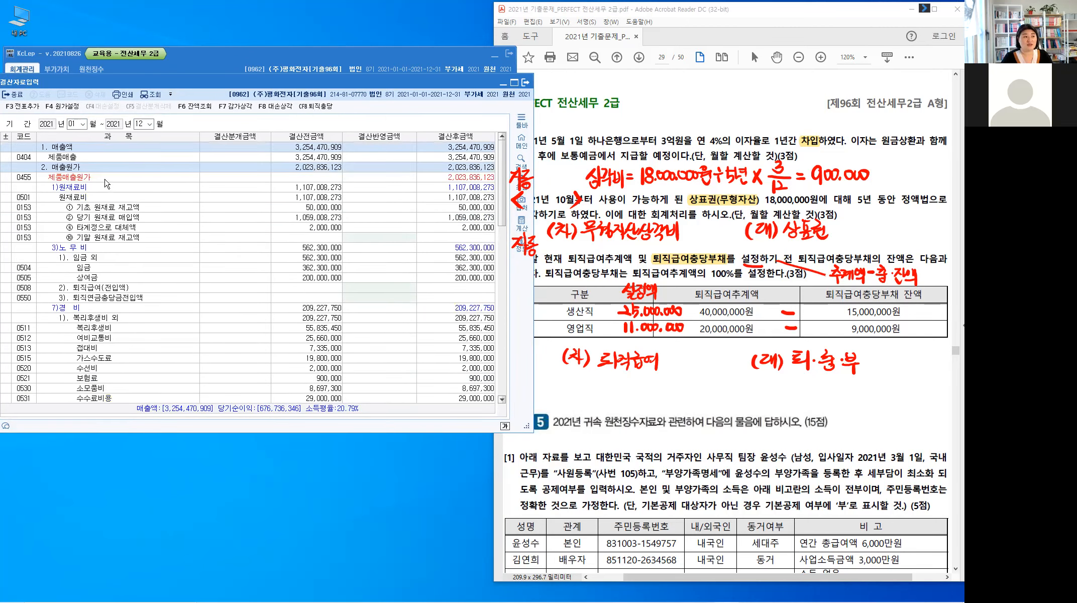
click(105, 179)
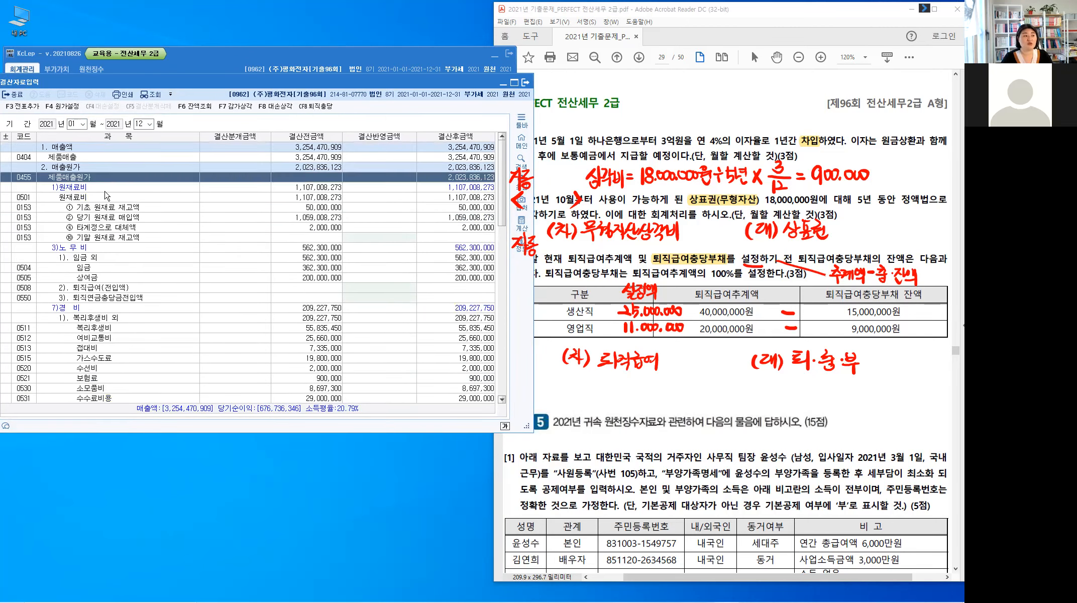
click(110, 248)
key(ctrl)
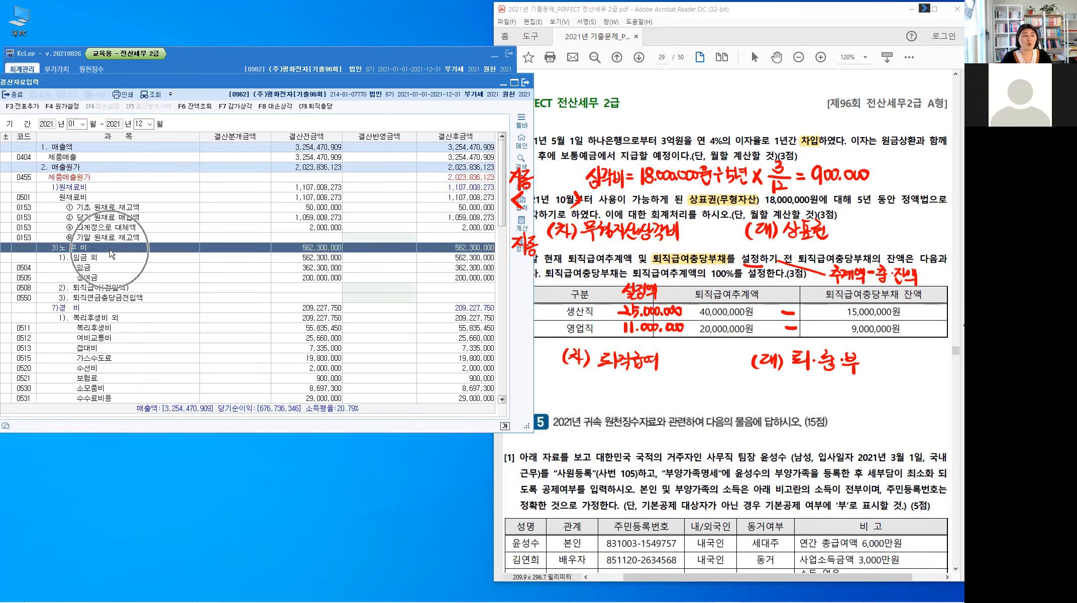
click(110, 289)
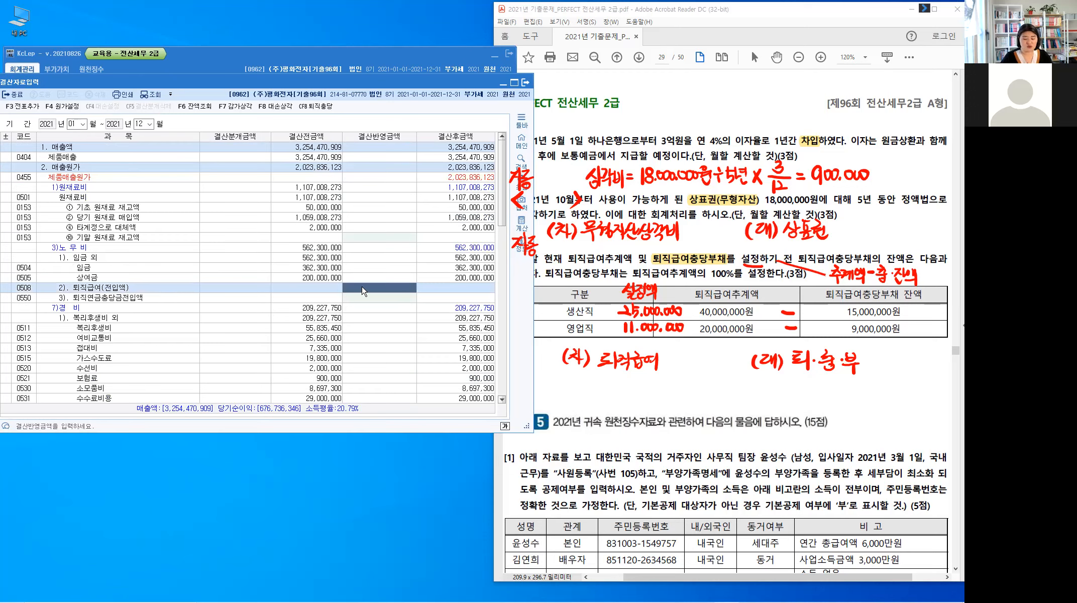
text(25000000)
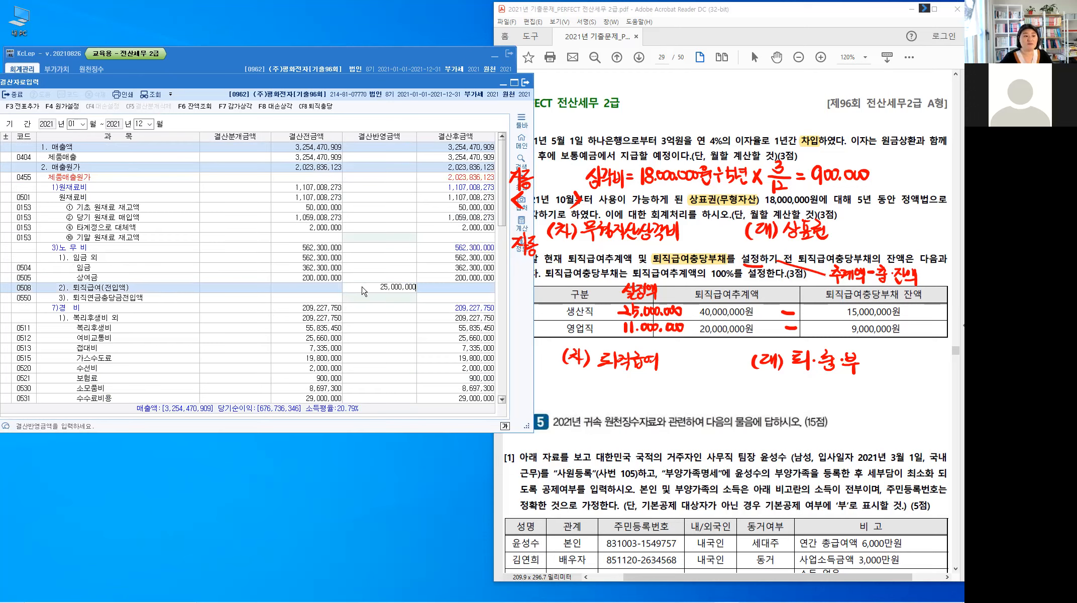
key(Return)
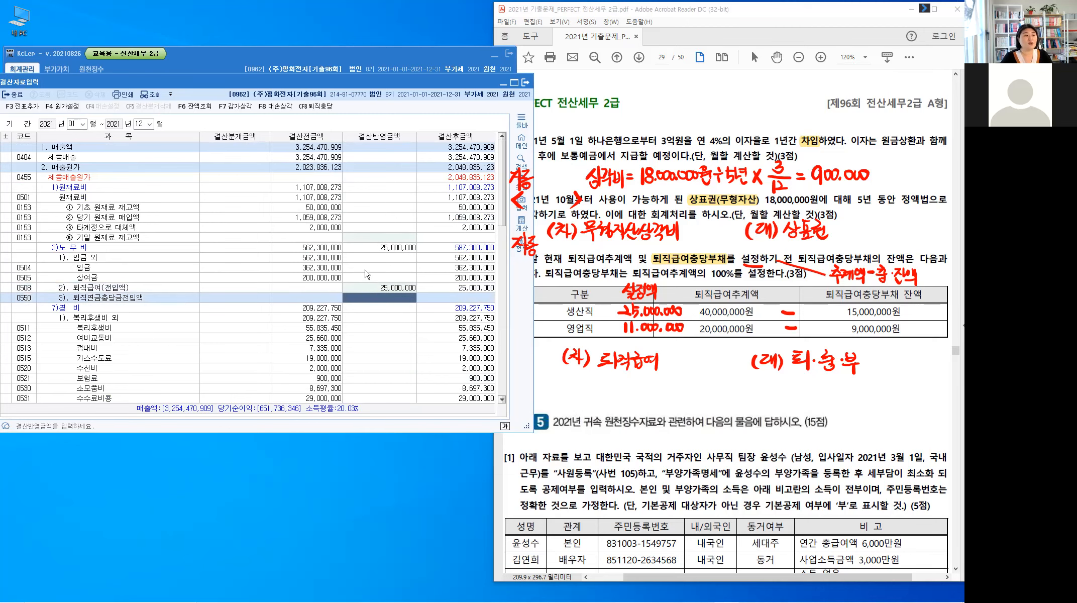
Step: Enter 11,000,000 as the 결산반영금액 of 0806 퇴직급여(전입액) in 판매비와 일반관리비
scroll(365, 274, down, 2)
scroll(366, 274, down, 3)
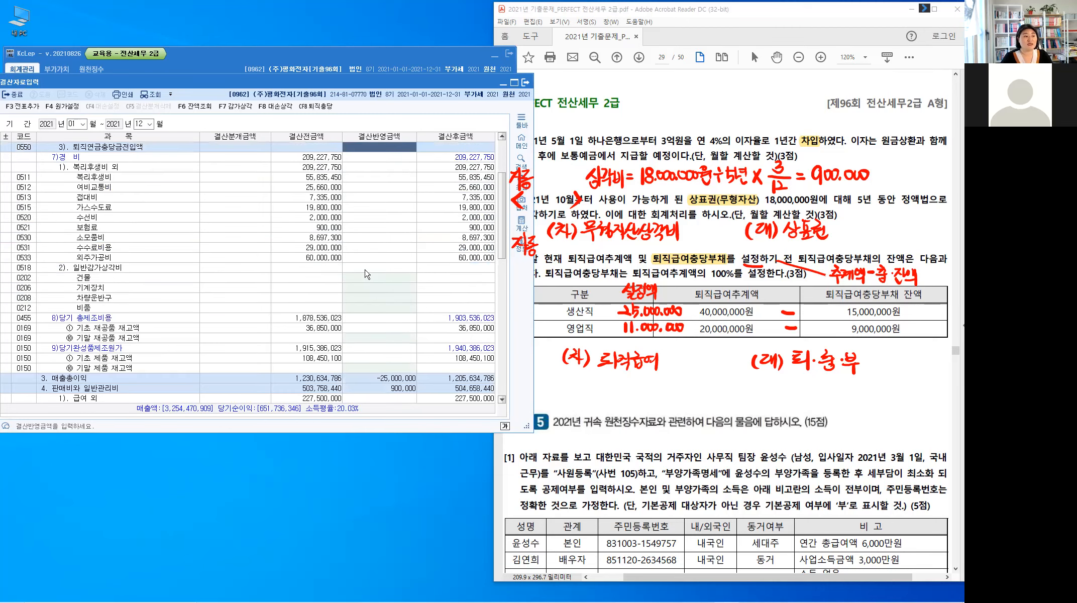
scroll(365, 273, down, 4)
scroll(121, 176, down, 3)
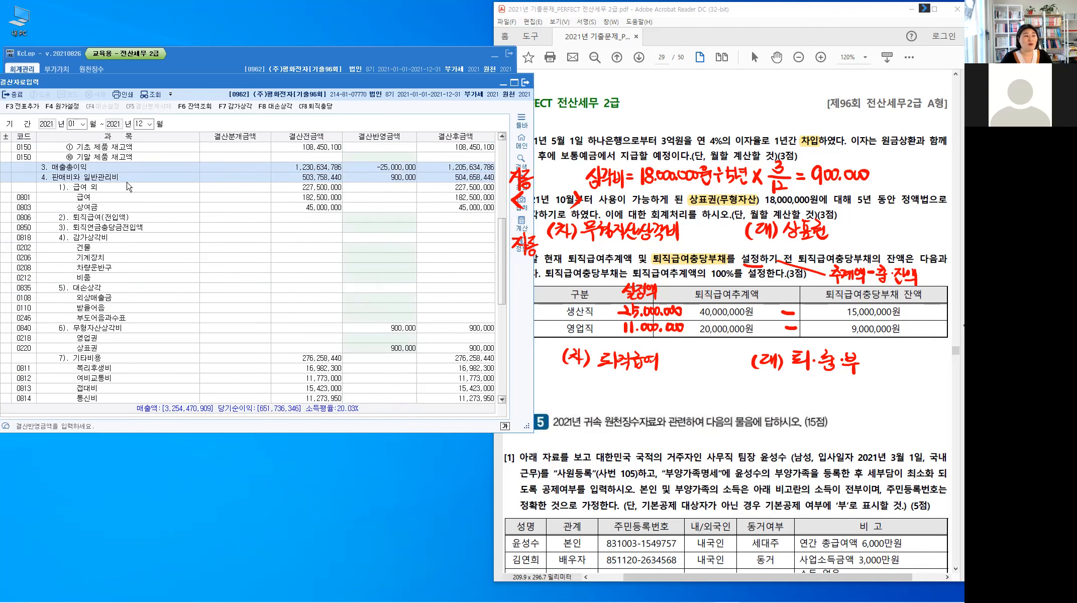
click(122, 177)
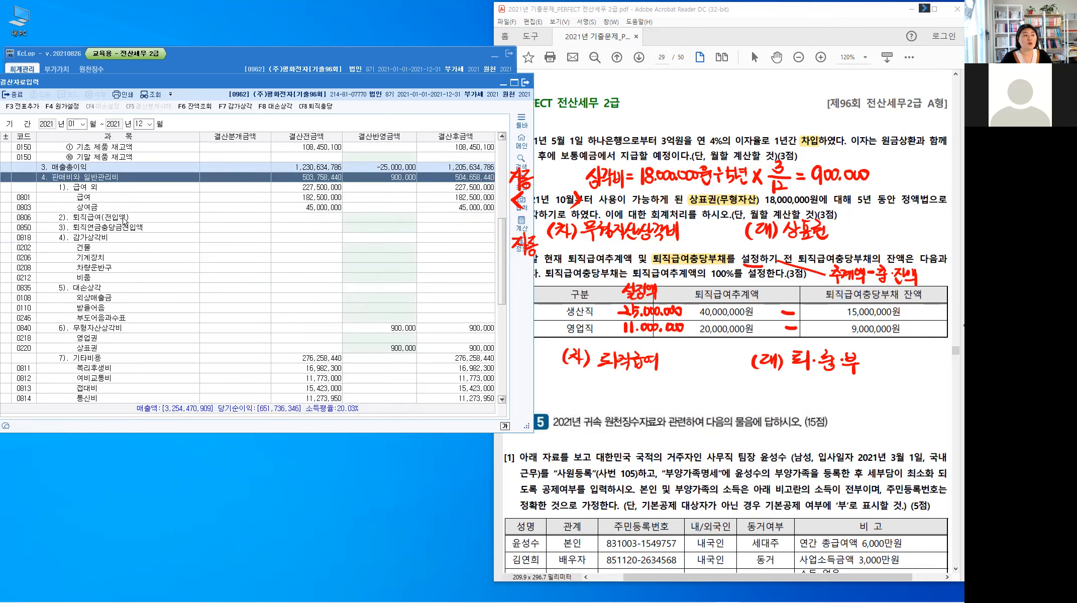
click(124, 218)
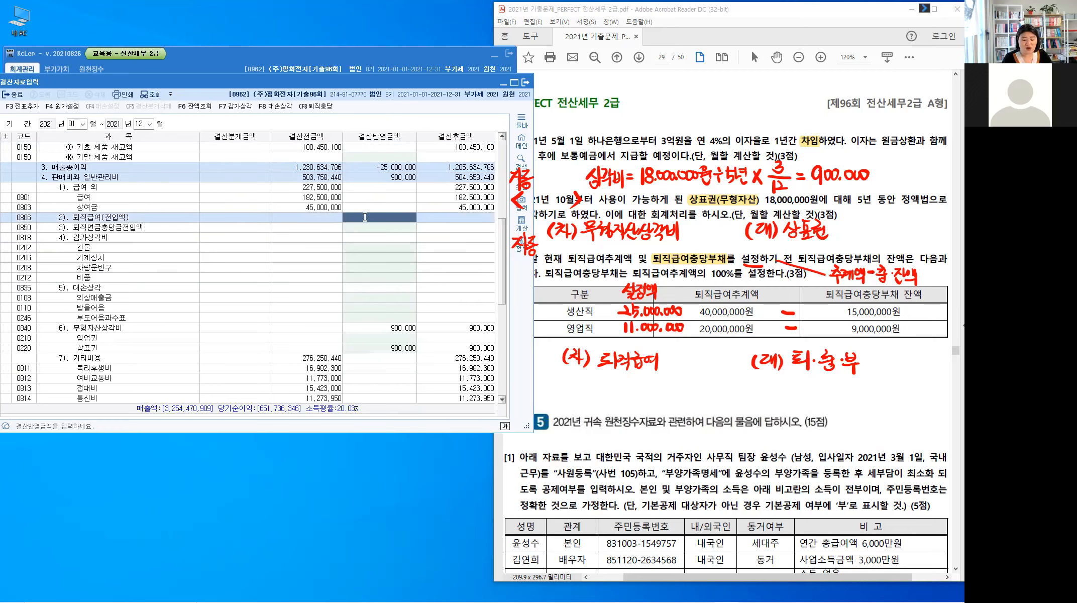
text(11,000,000)
key(Return)
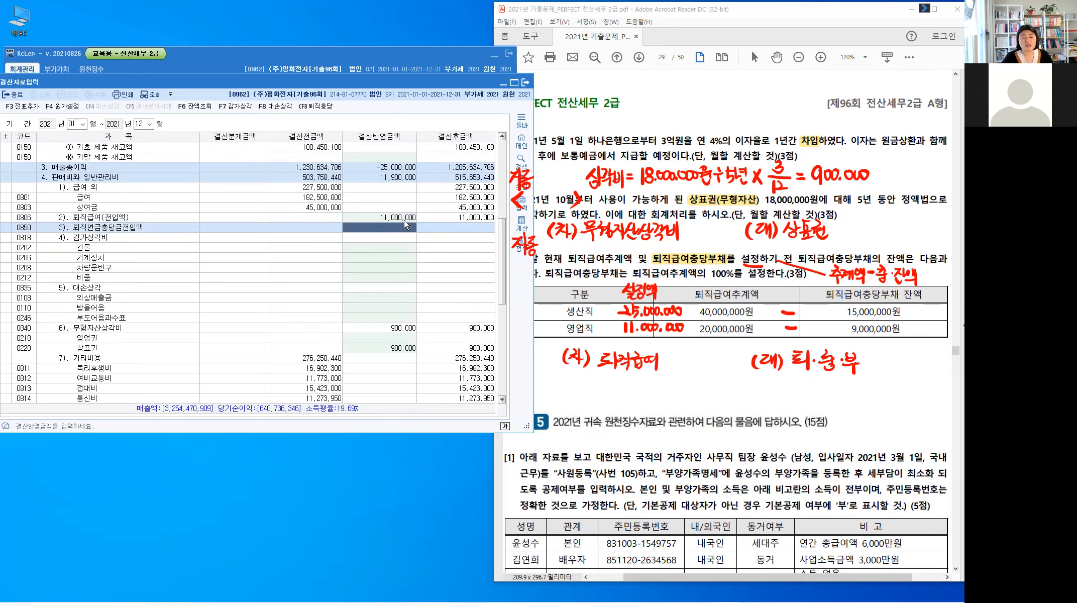
Step: Open 퇴직충당부채 and set the 퇴직급여추계액 to 40,000,000 for 0508 퇴직급여 and 20,000,000 for 0806 퇴직급여
click(320, 110)
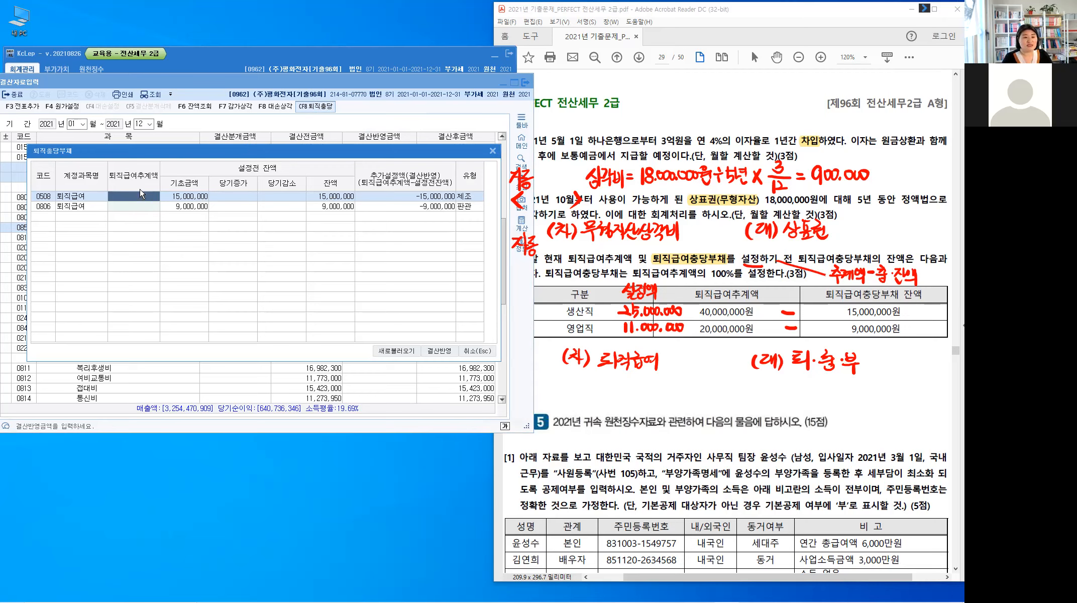
text(000)
key(Return)
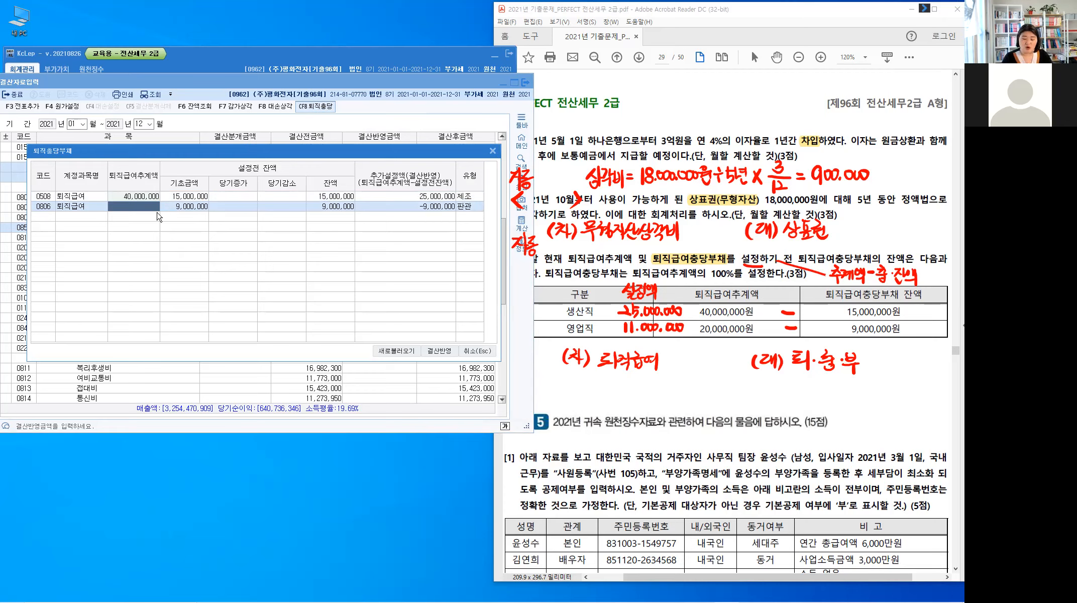
text(20000000)
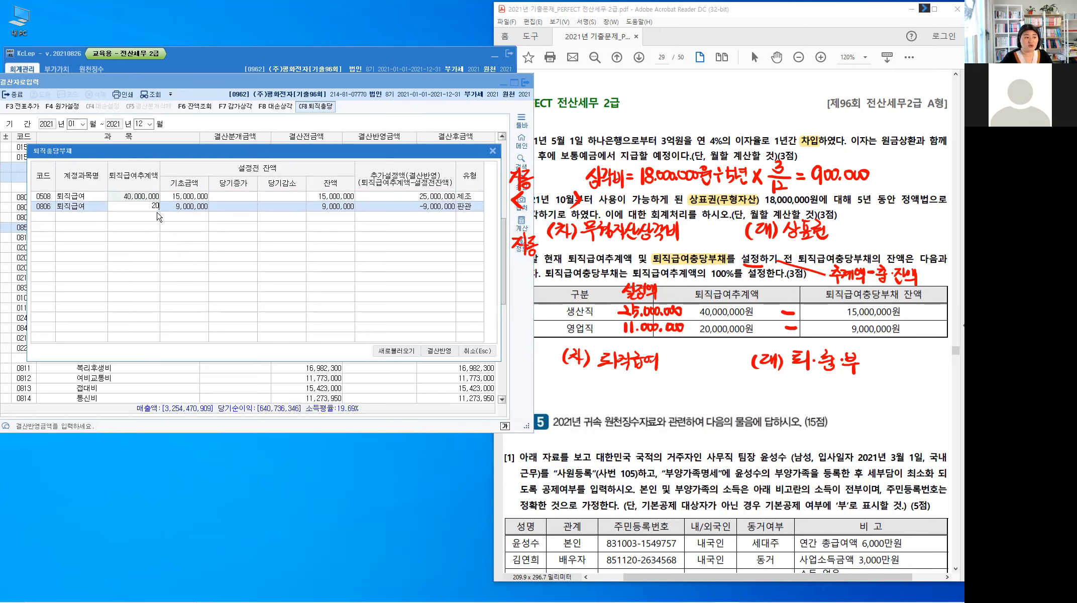
key(Return)
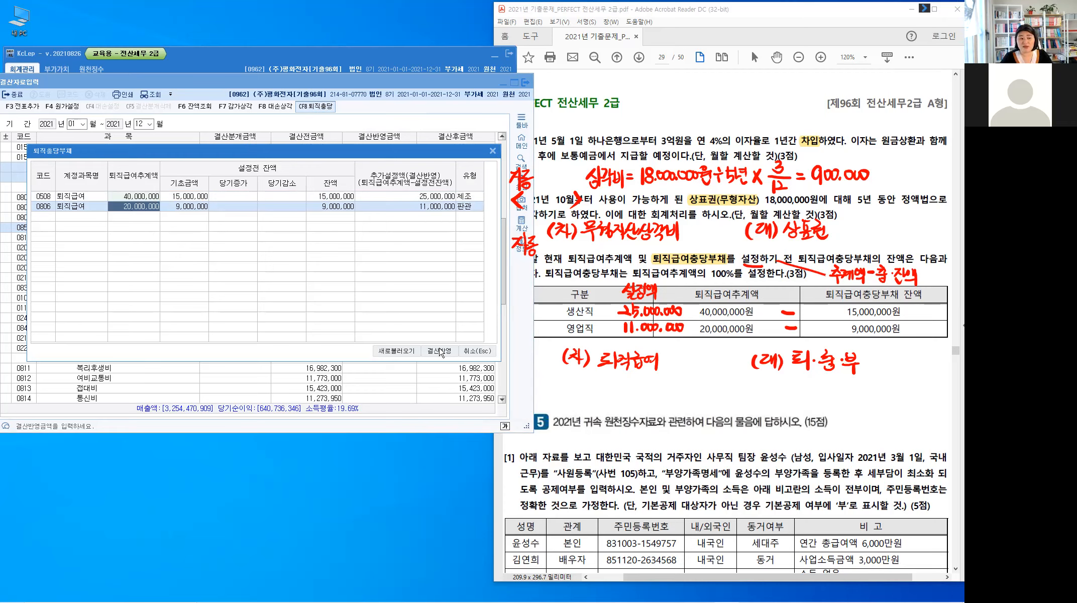
Step: Compare the 퇴직충당부채 table with the closing amounts behind it and cancel it without saving
drag(359, 146, 360, 298)
click(393, 221)
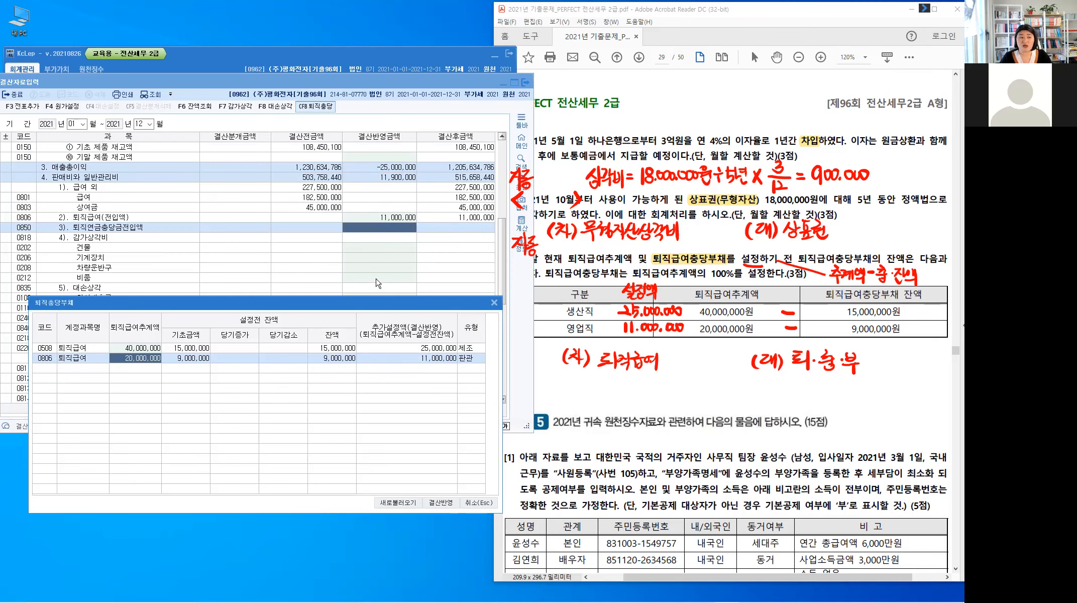
drag(373, 303, 377, 160)
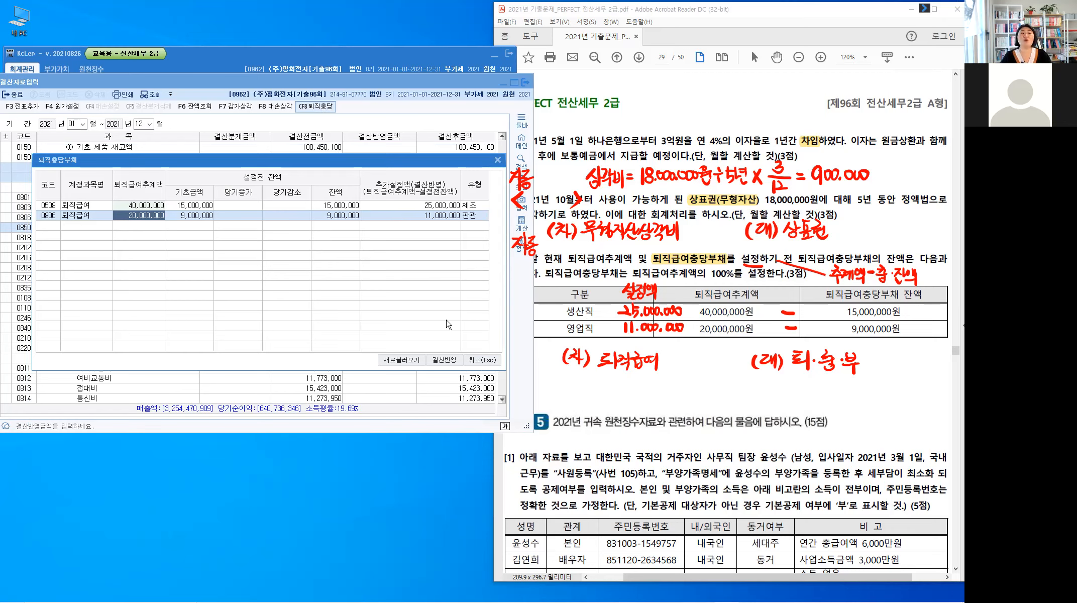
click(480, 360)
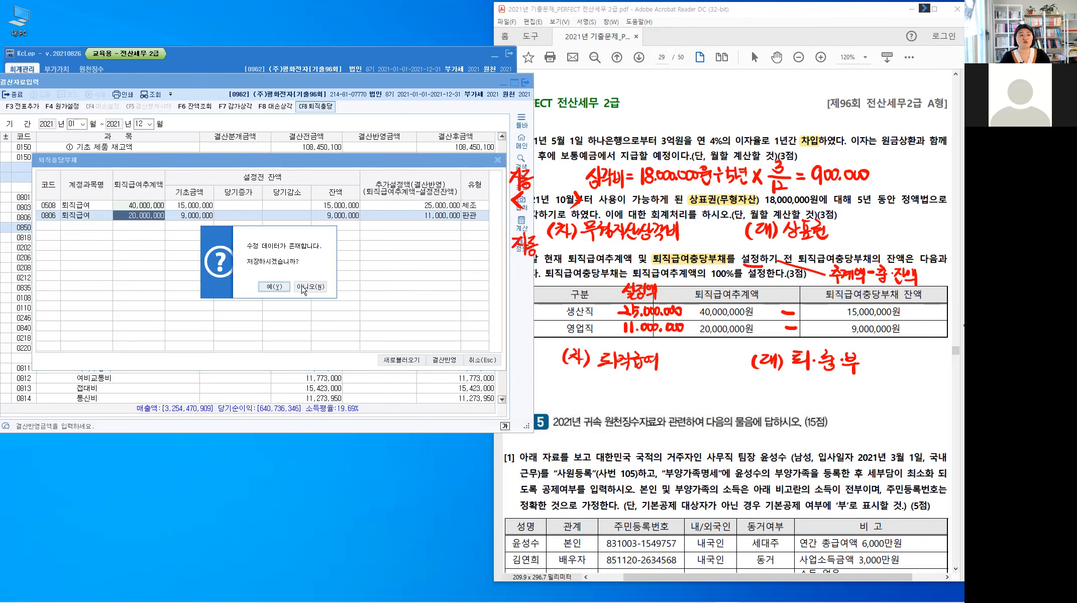
click(303, 287)
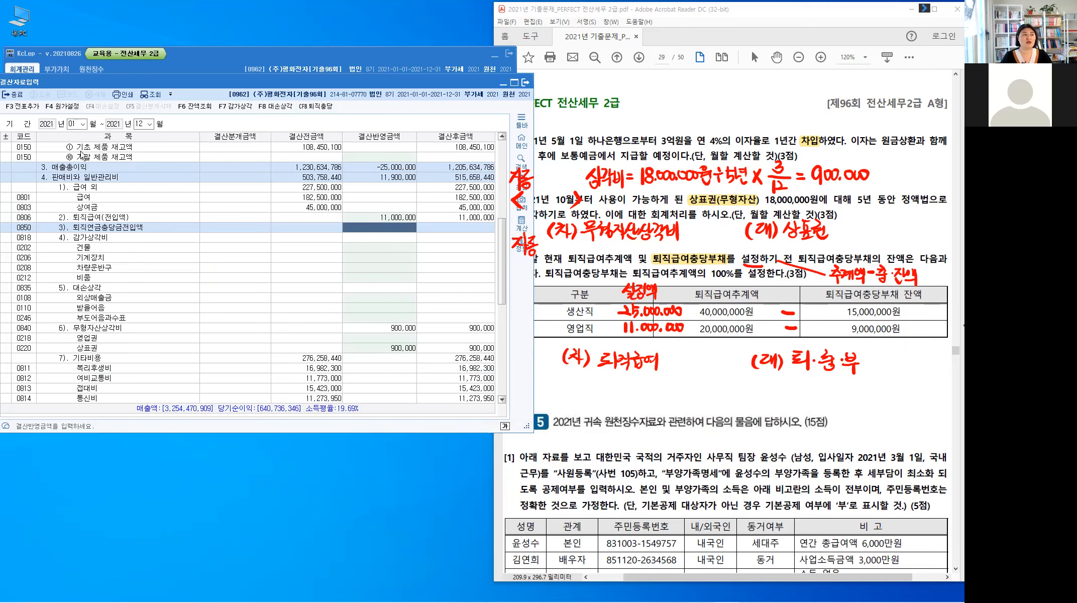
Step: Add the closing entries to 일반전표 with 전표추가, and close 결산자료입력
drag(119, 80, 135, 79)
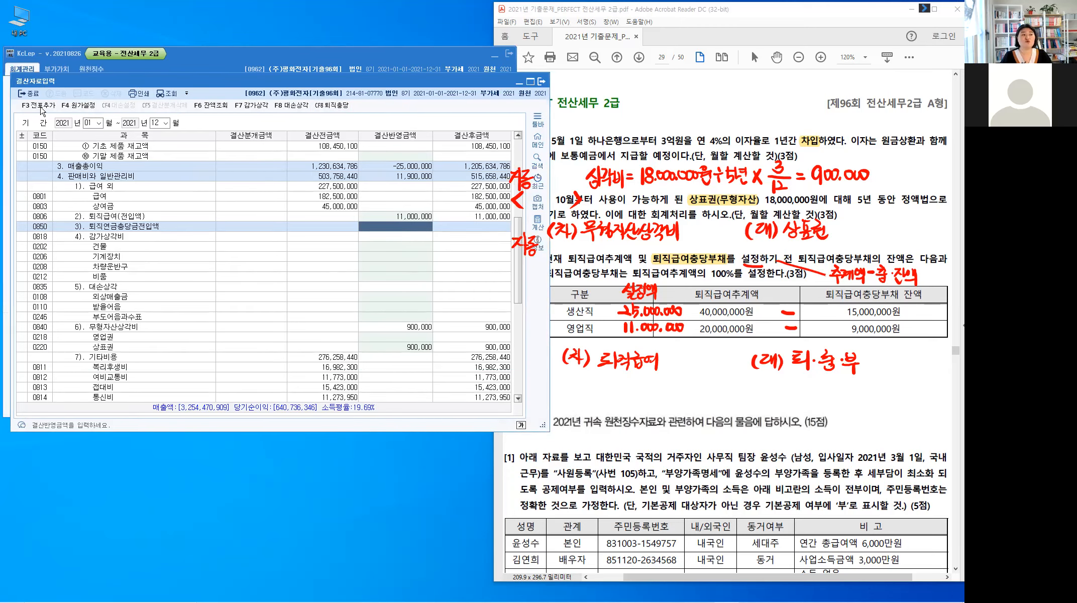
key(ctrl)
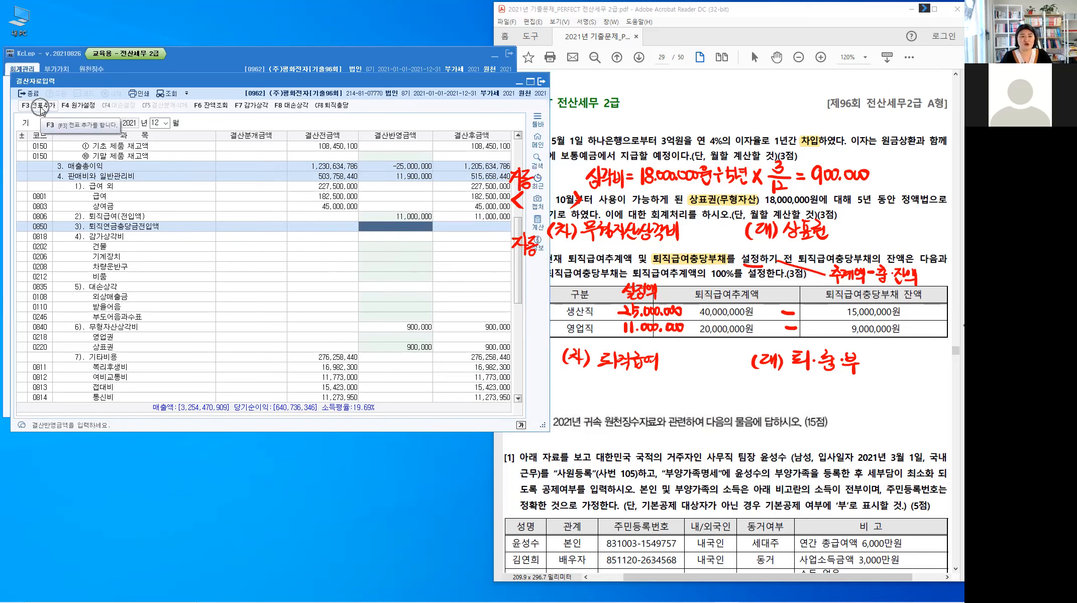
click(41, 107)
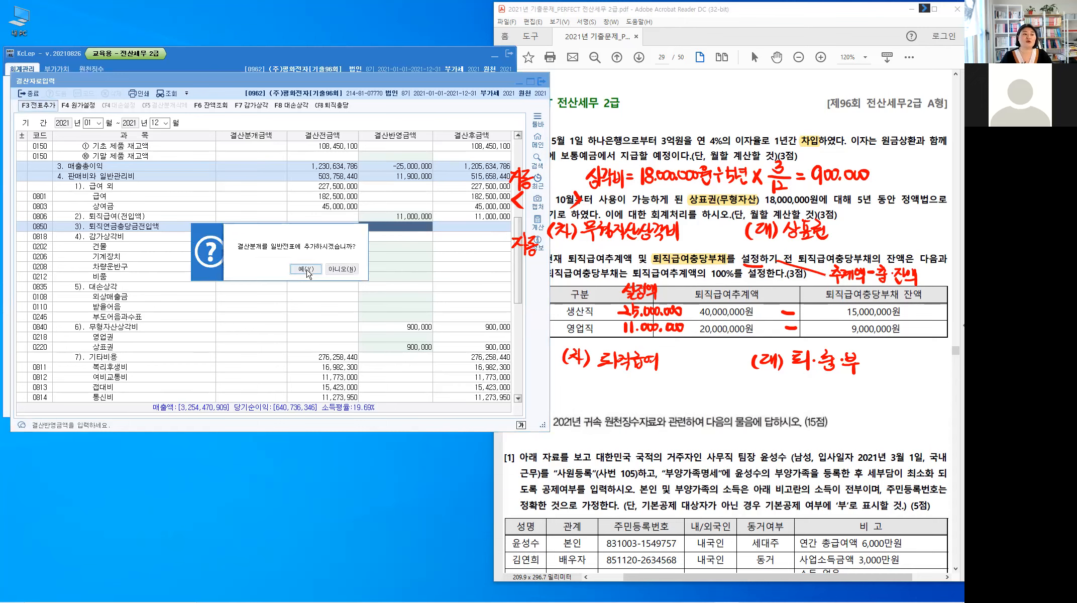
click(306, 268)
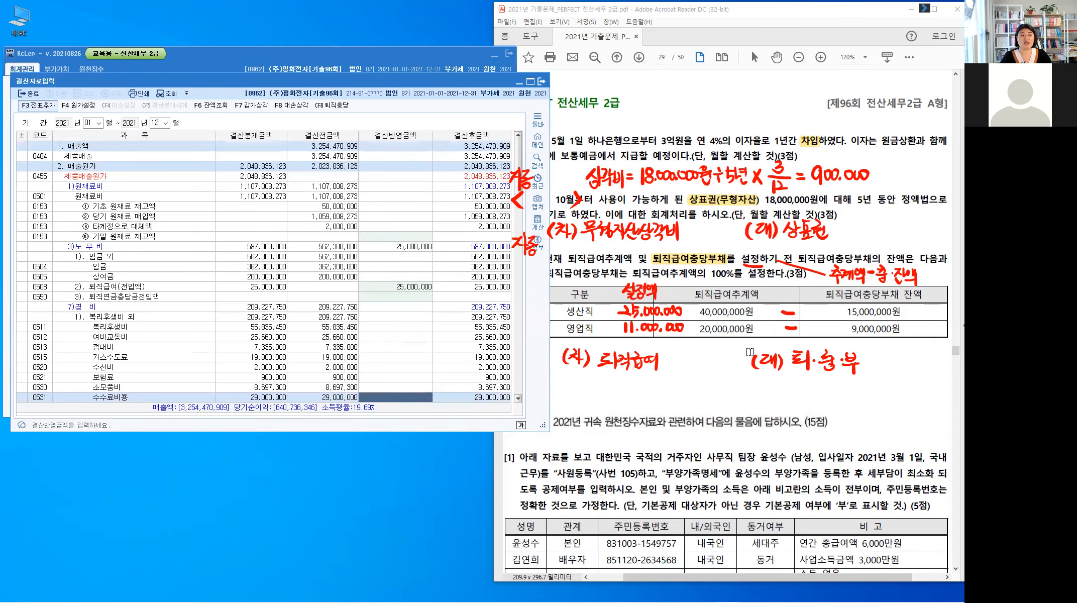
key(ctrl)
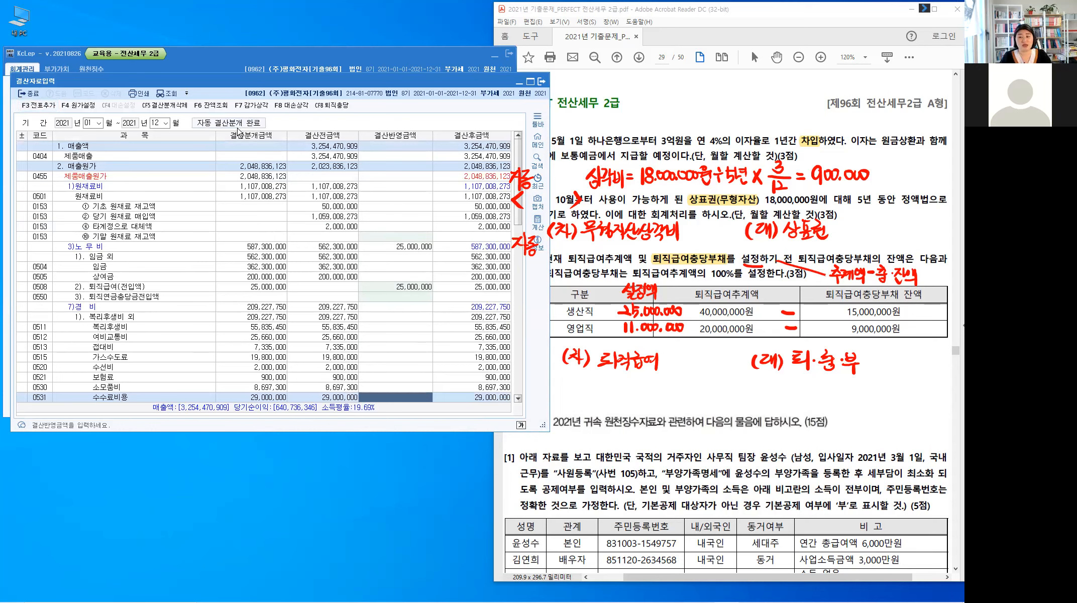
key(ctrl)
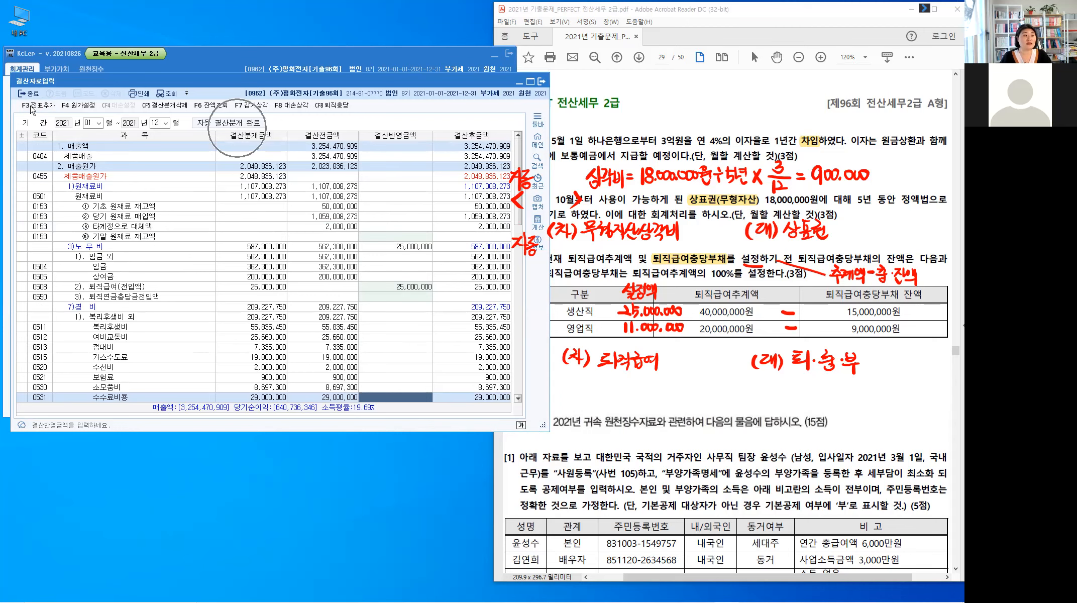
click(32, 95)
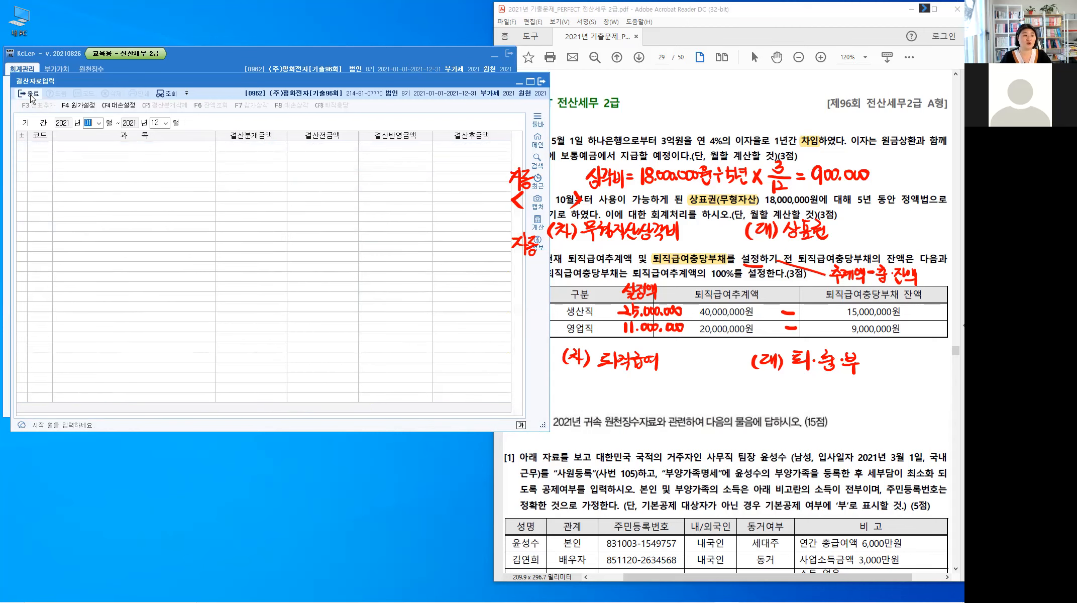
key(Escape)
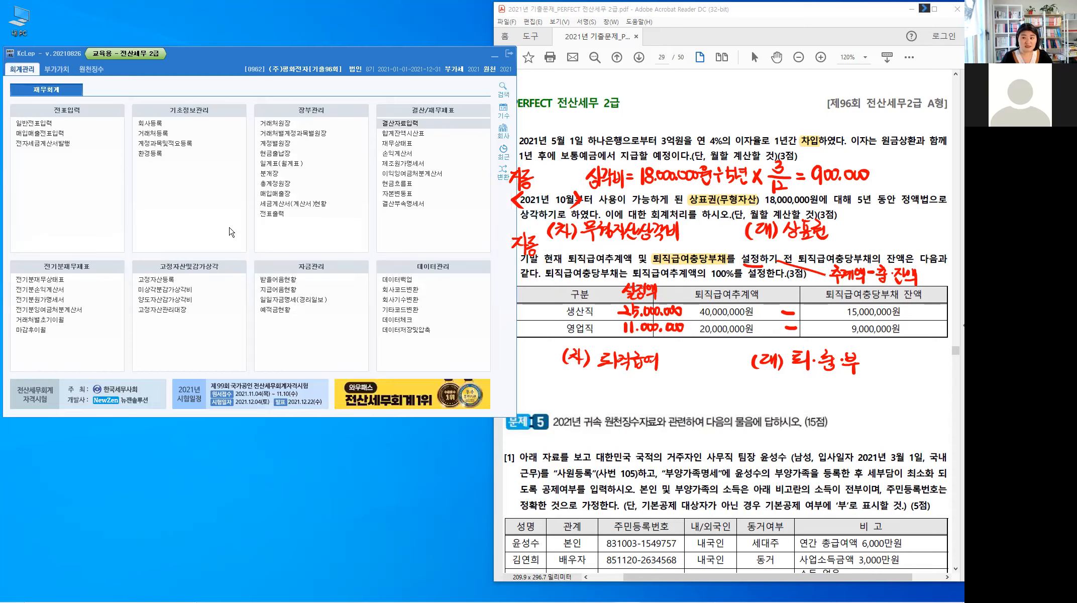
Step: Switch to the exam PDF and clear all the red handwritten notes around items [3] to [5]
click(641, 396)
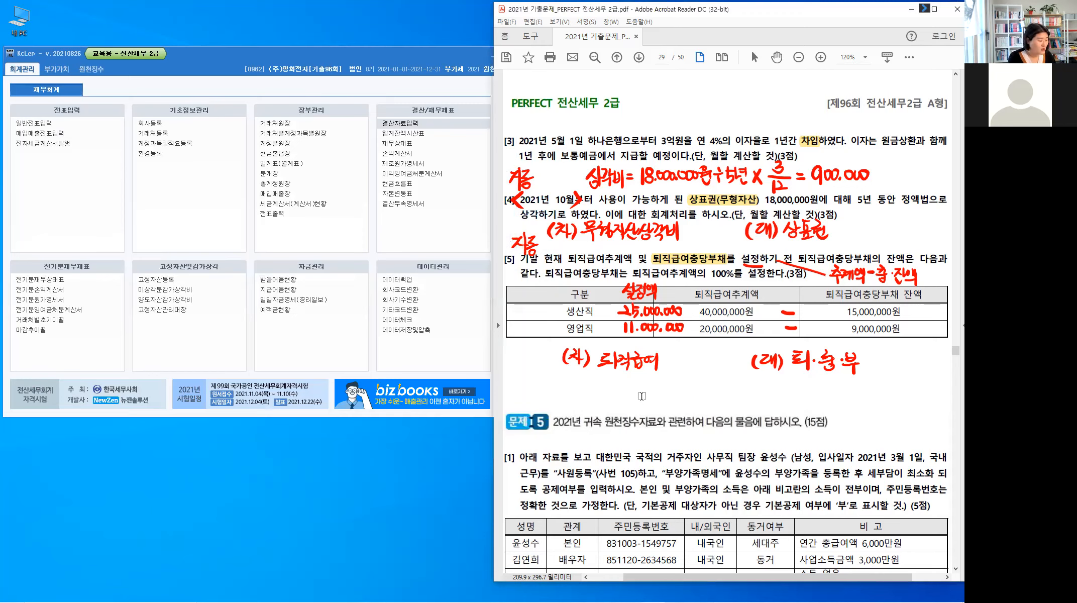
key(alt)
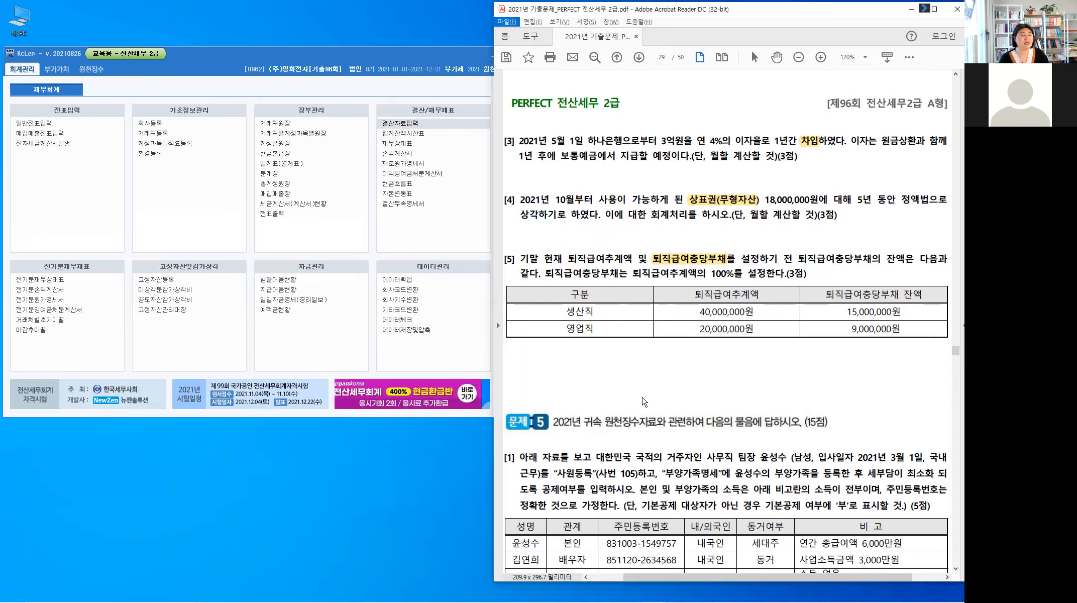
click(643, 210)
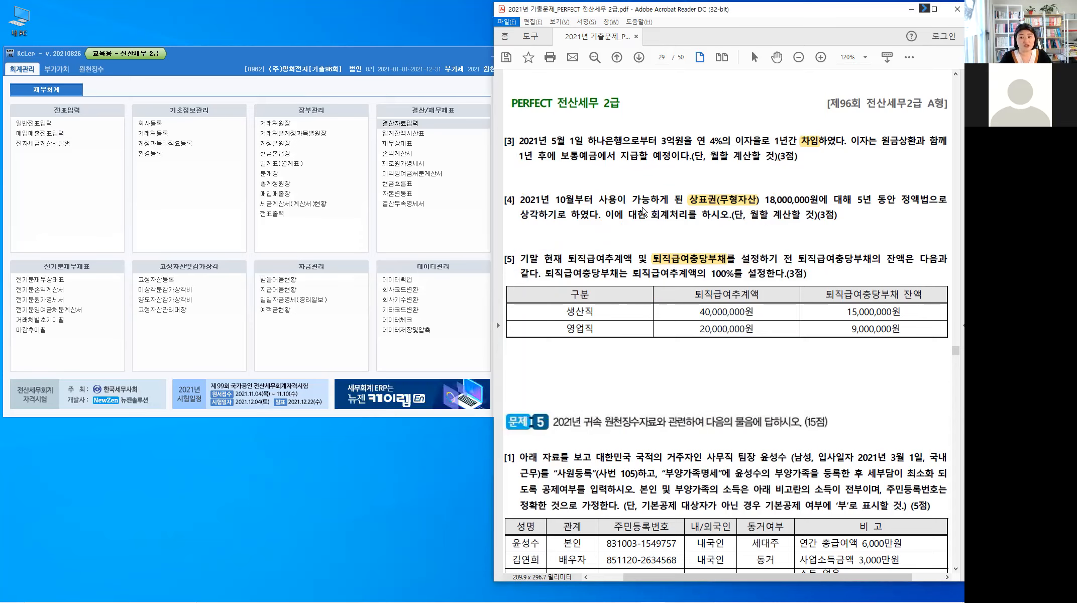